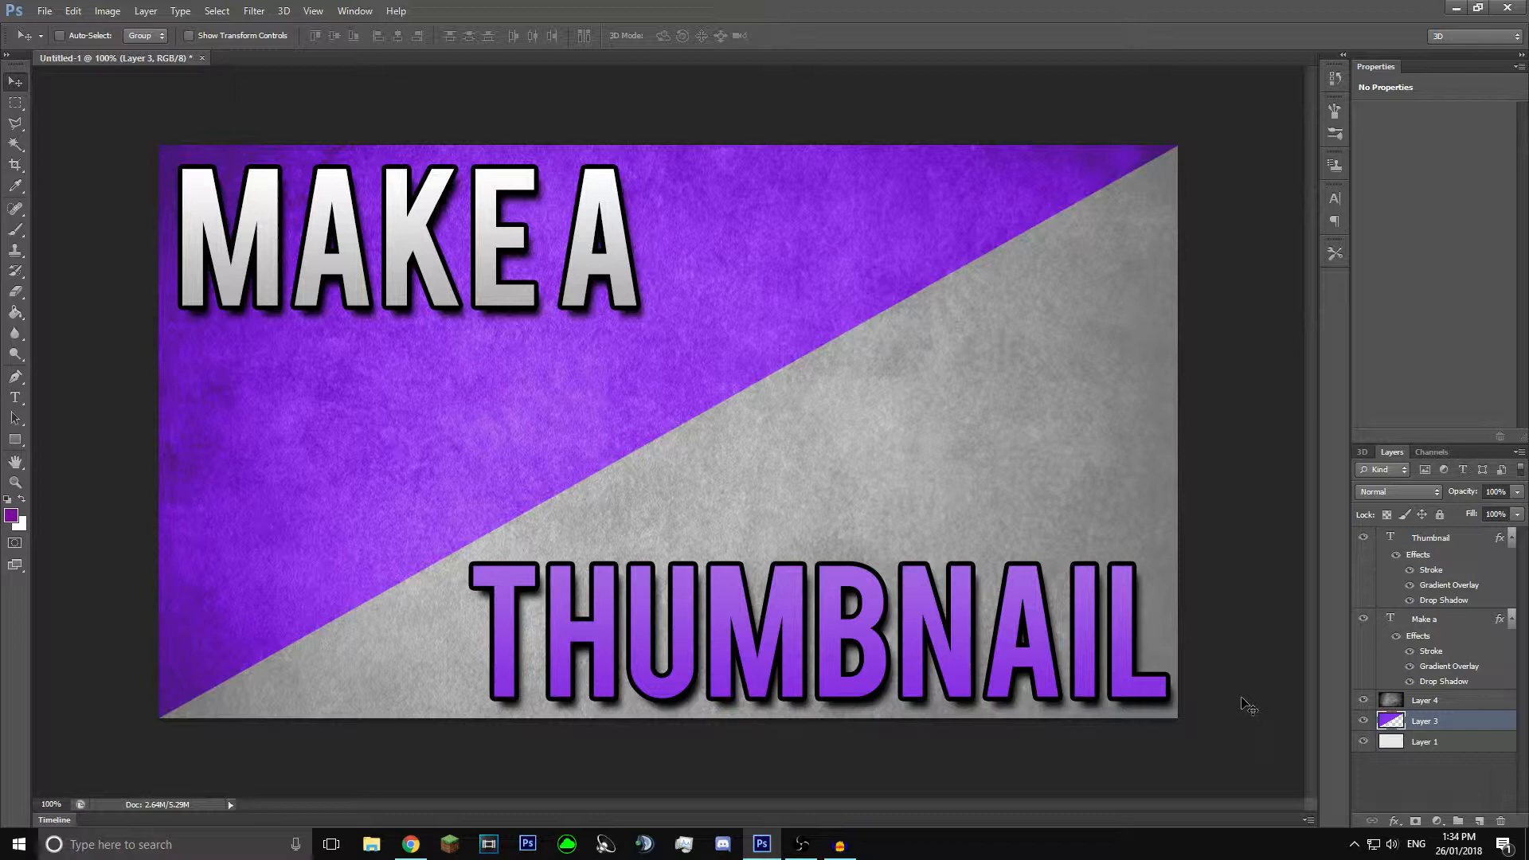
Step: Start a new document and set its size to 1280 by 720 pixels
click(44, 11)
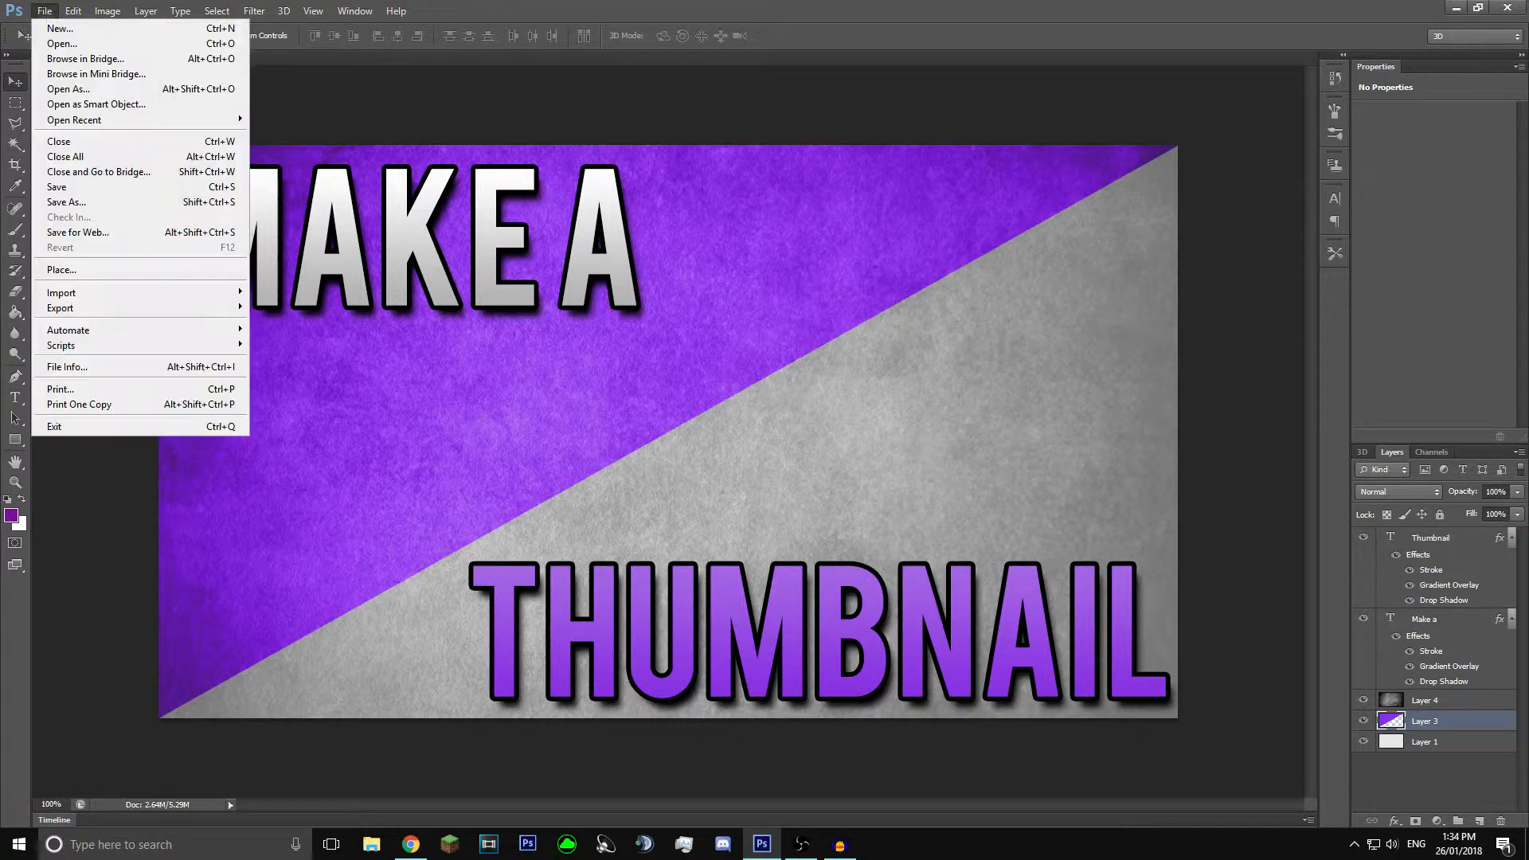
click(97, 28)
key(Tab)
key(Tab)
text(1280)
key(Tab)
text(720)
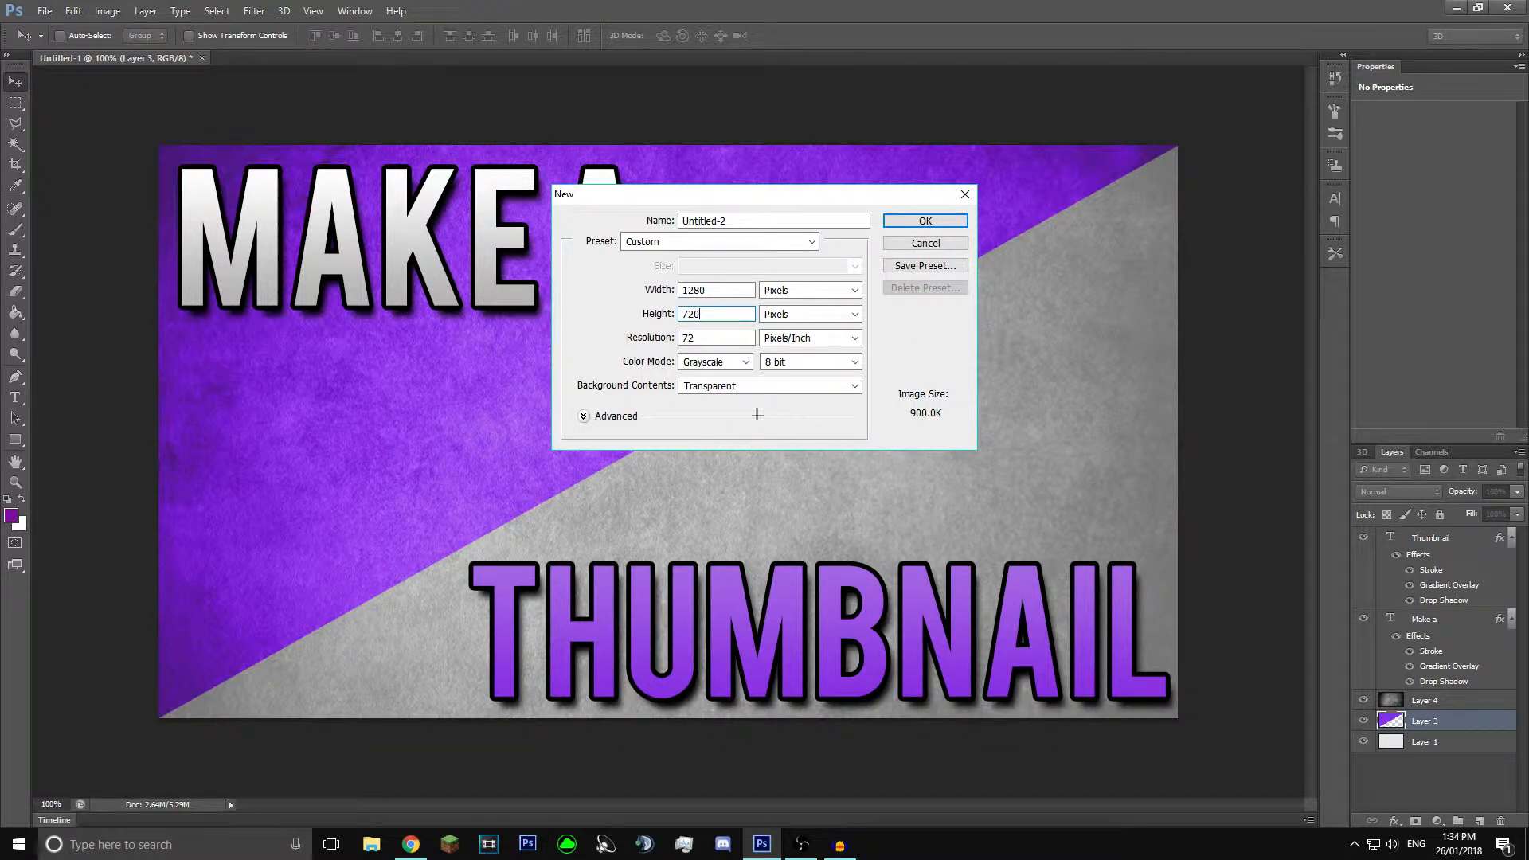
Step: Set the new document's color mode to RGB Color and create it
click(735, 358)
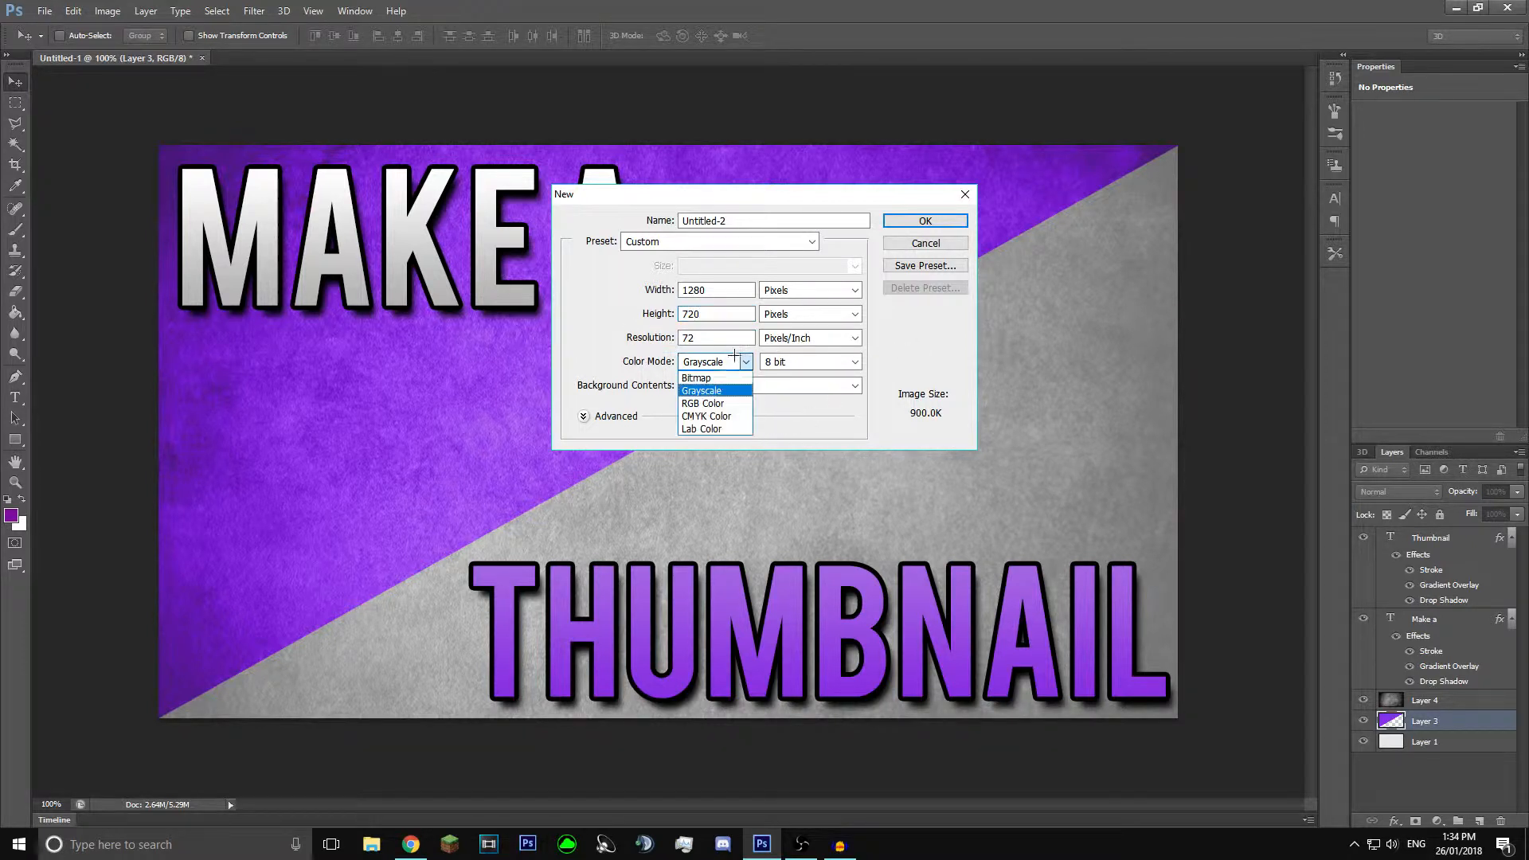
click(733, 403)
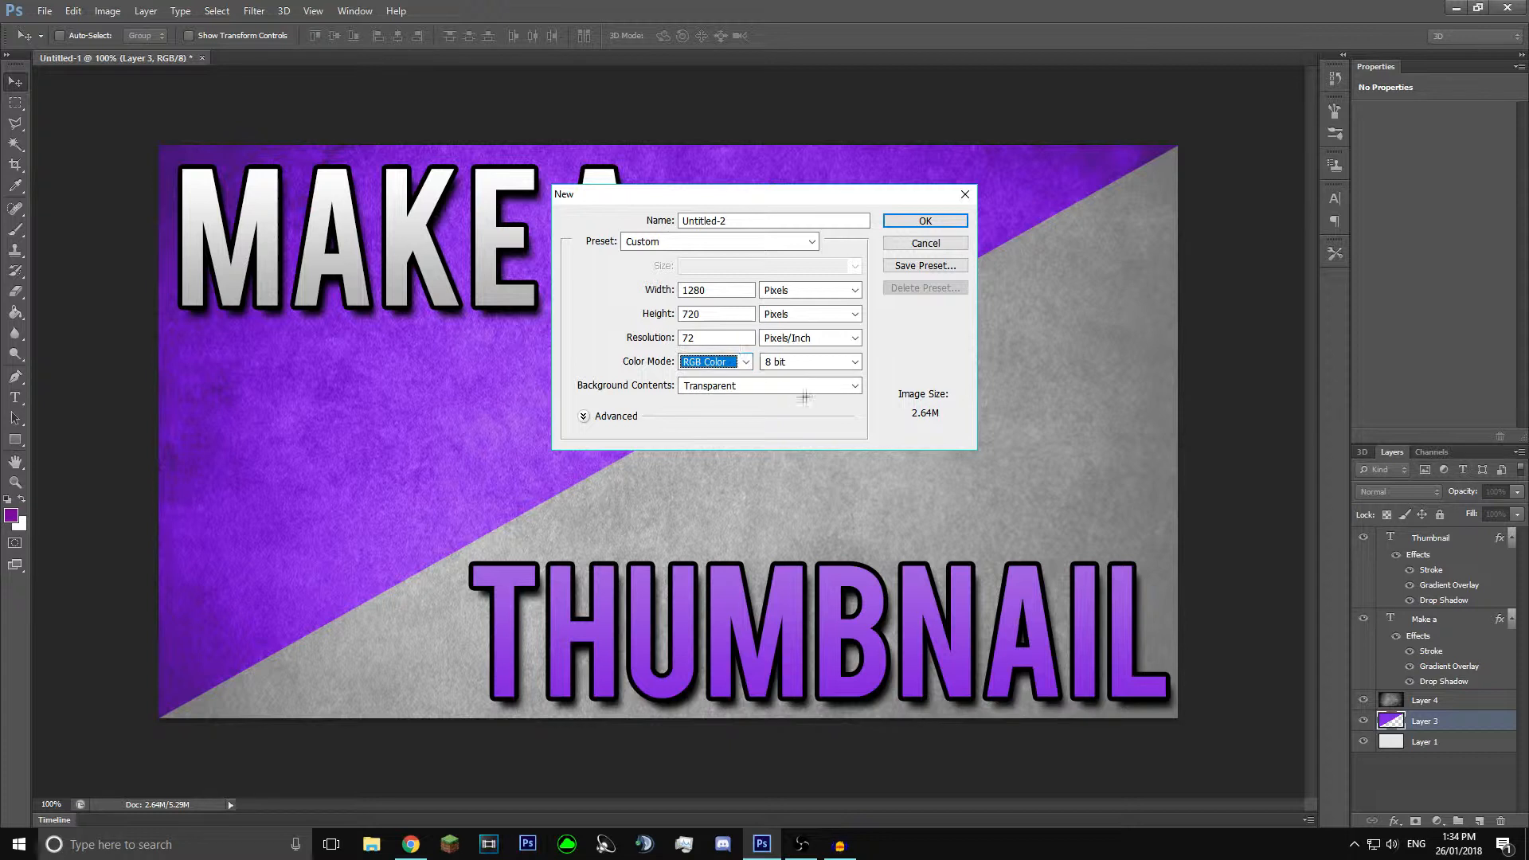
click(743, 362)
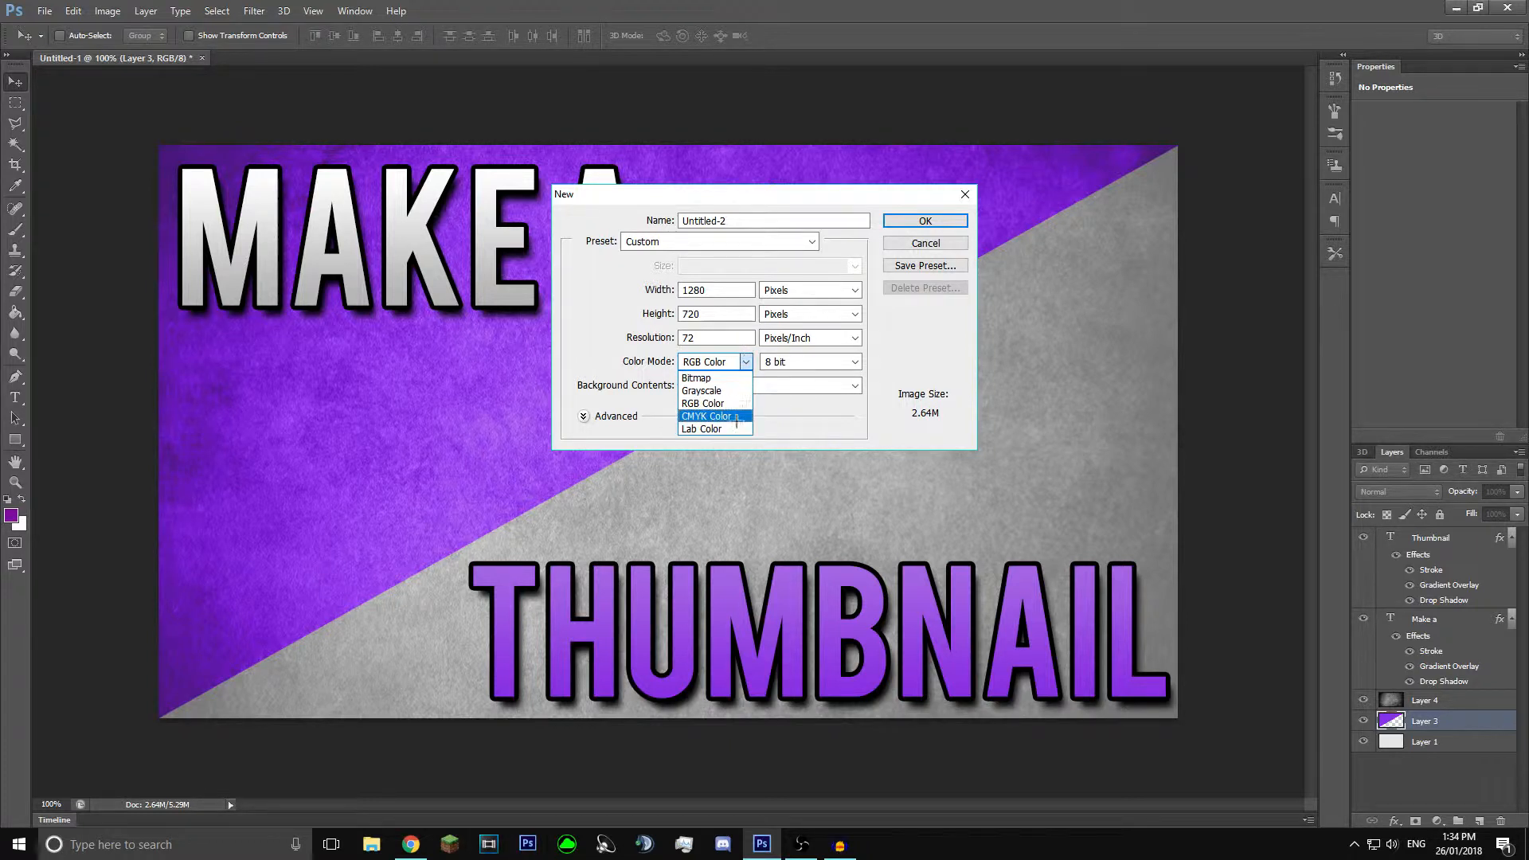
click(888, 368)
key(shift+Tab)
key(shift+Tab)
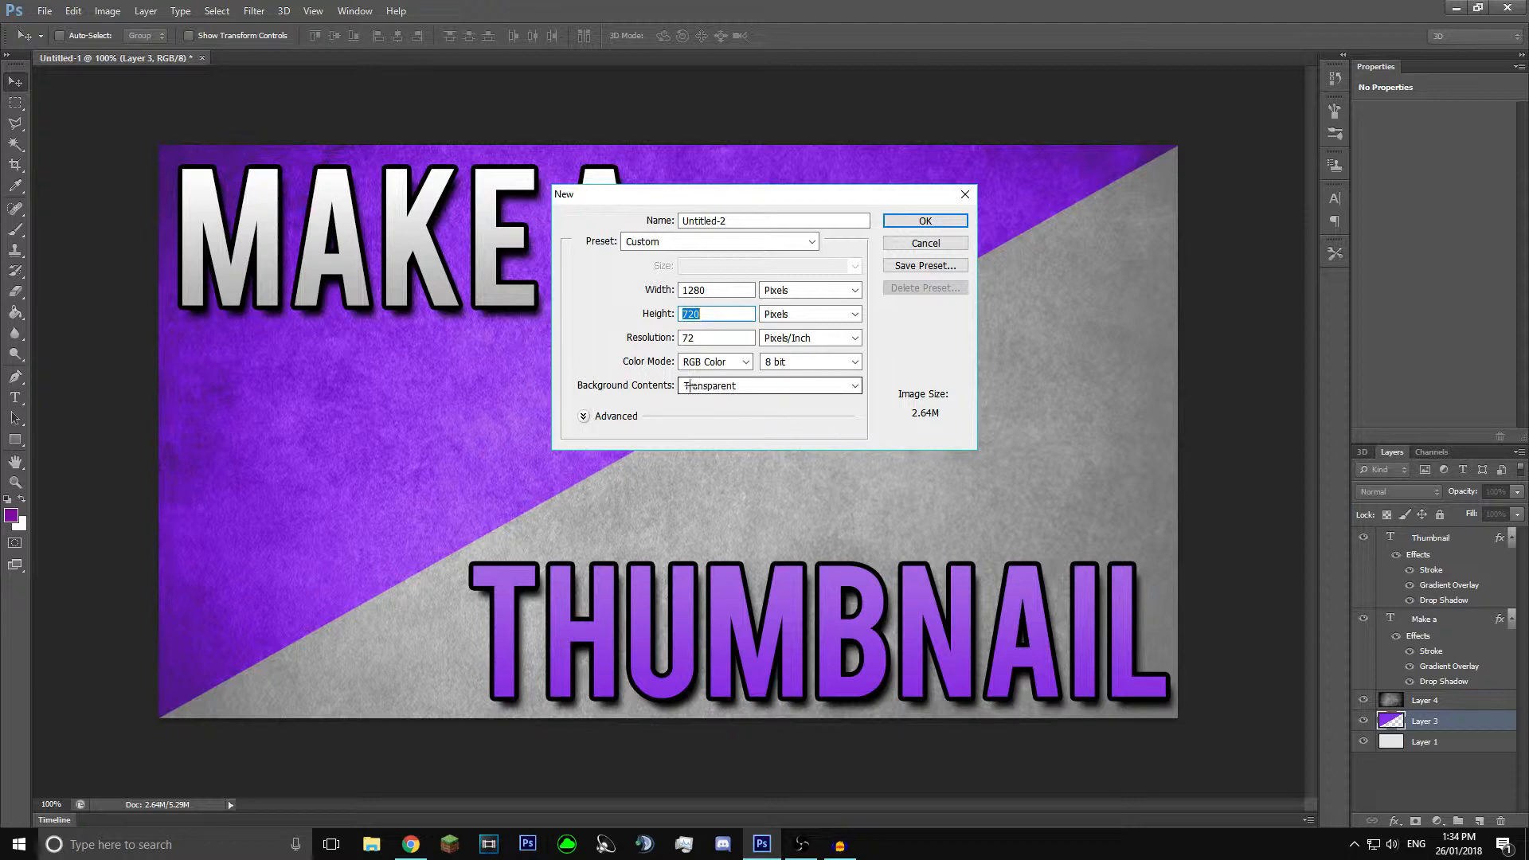
click(925, 223)
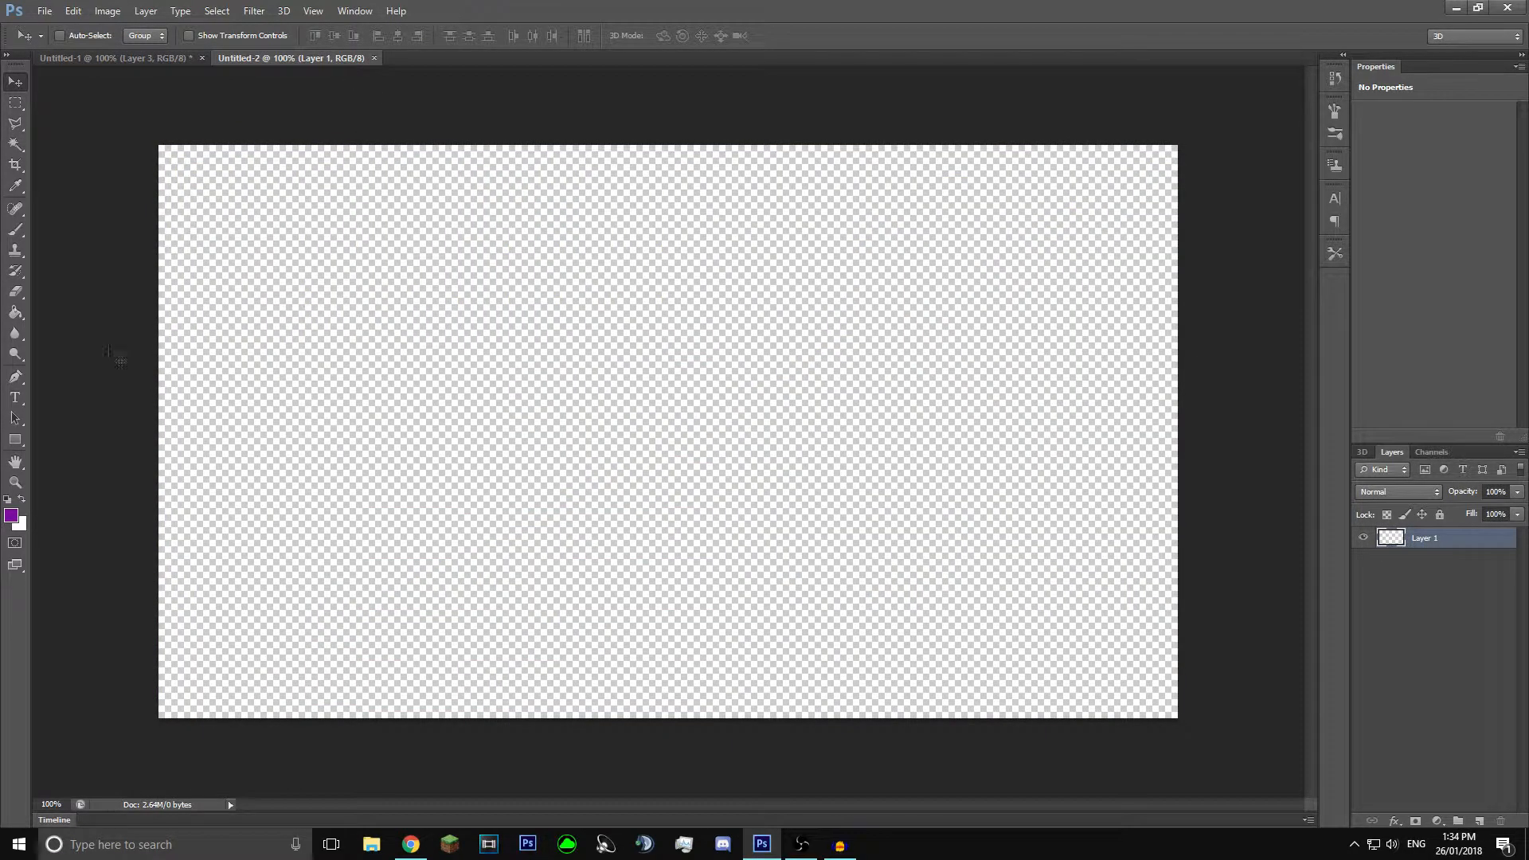
Step: Fill the empty layer with light gray (#e3e3e3) using the Paint Bucket, and deselect the layer
click(14, 313)
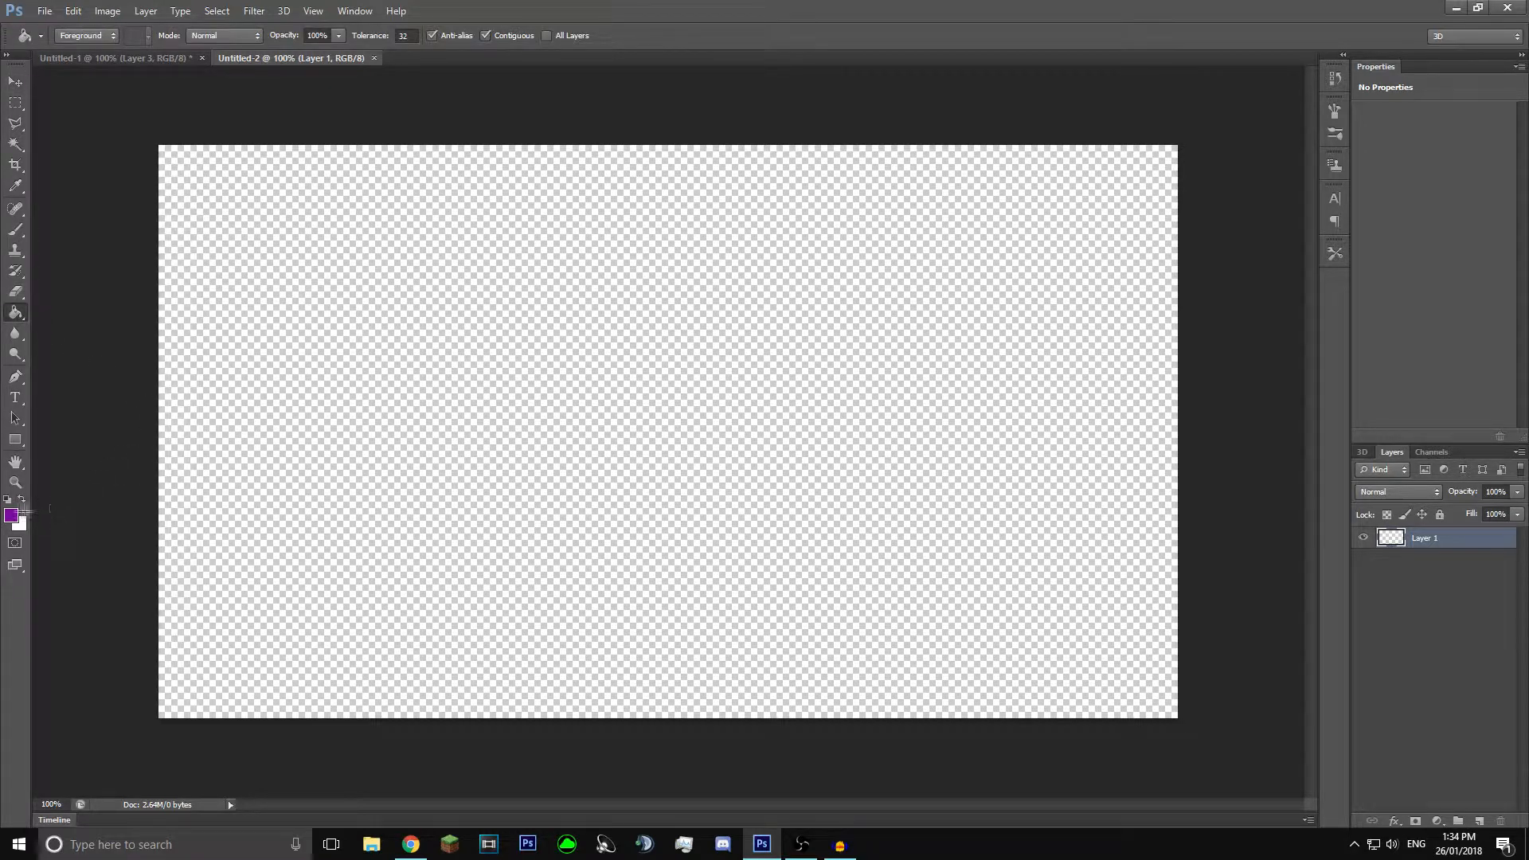
click(11, 515)
drag(1222, 366, 1033, 287)
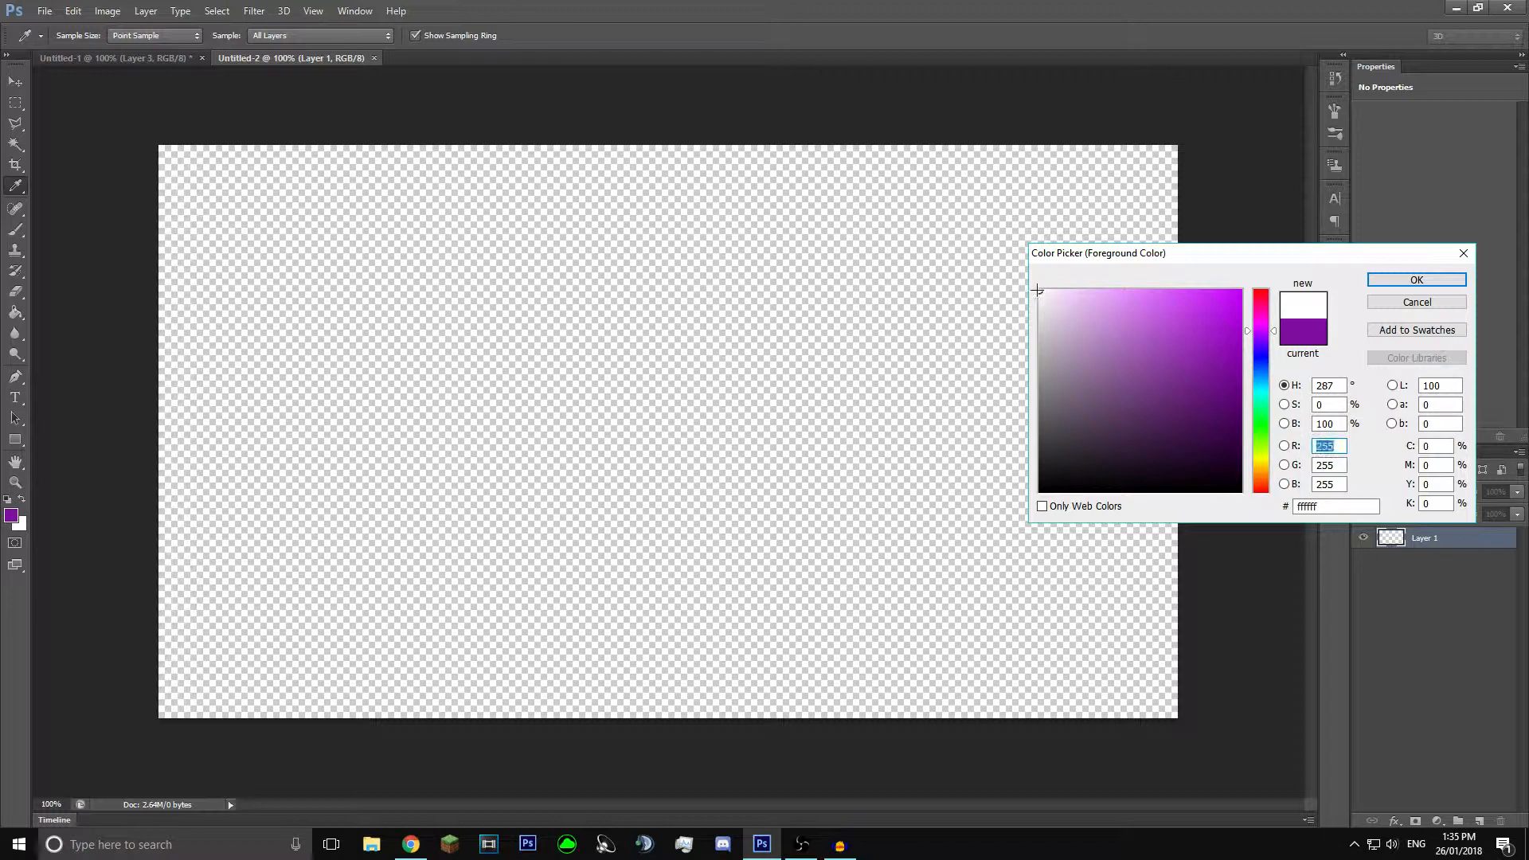
drag(1042, 294, 1037, 313)
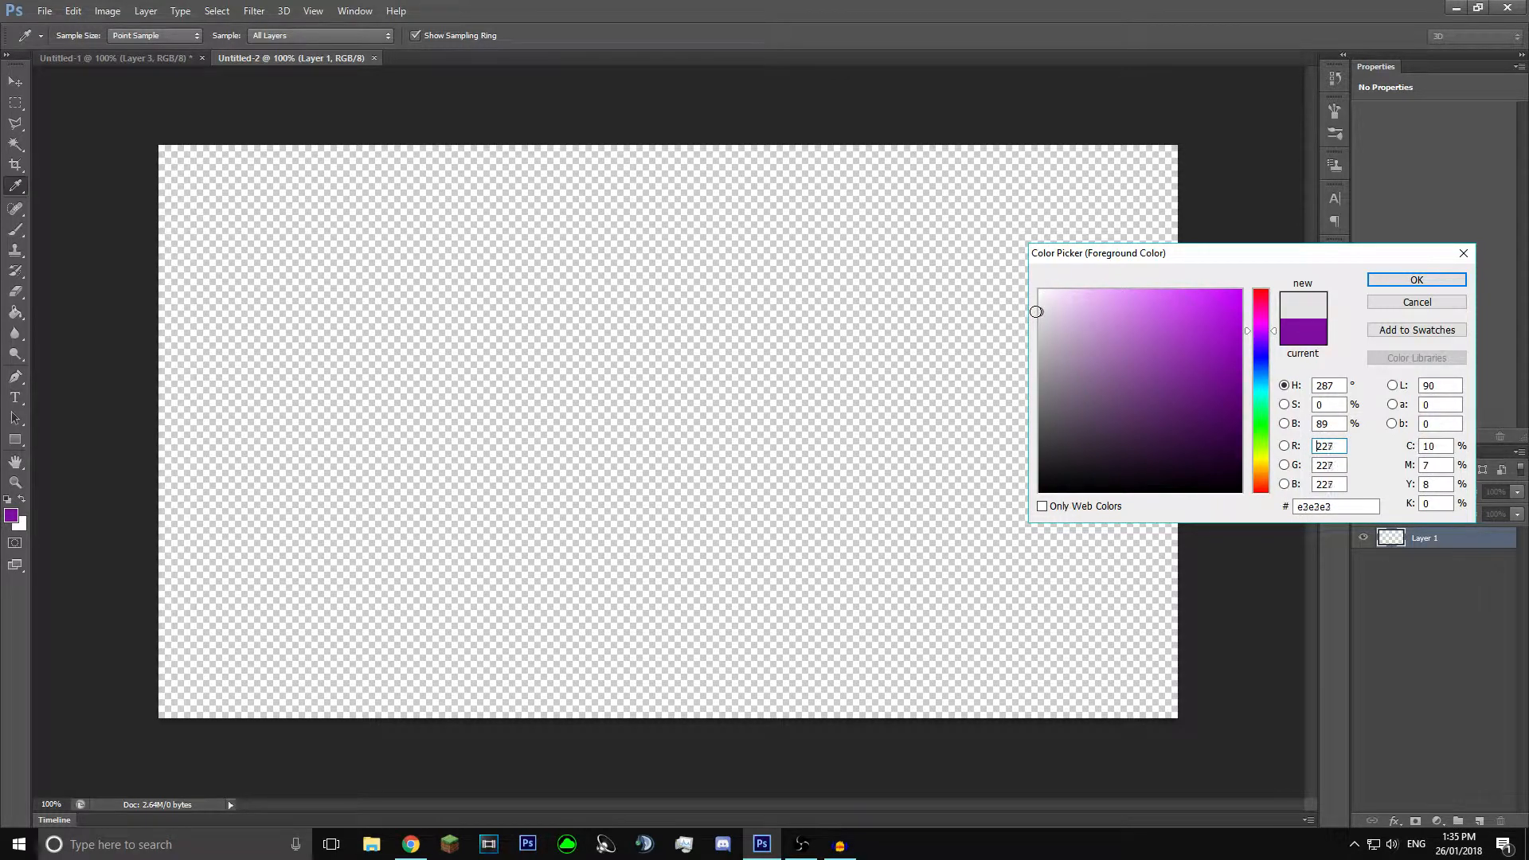
click(1397, 280)
click(557, 342)
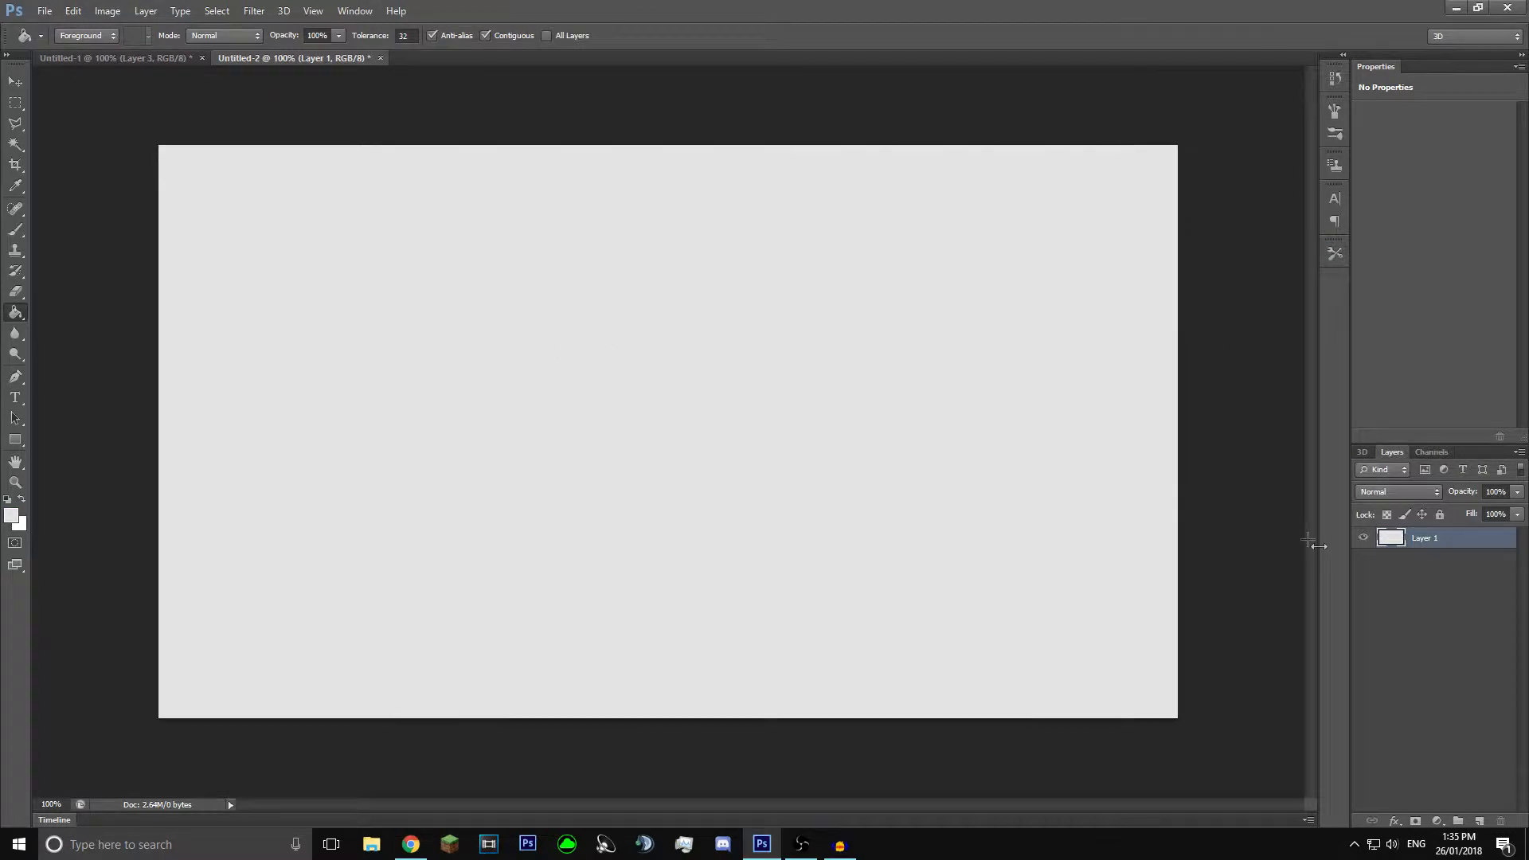
click(1450, 571)
Step: Switch to Chrome, open the dark gray grunge background from the image results at full size, and copy it
key(alt+Tab)
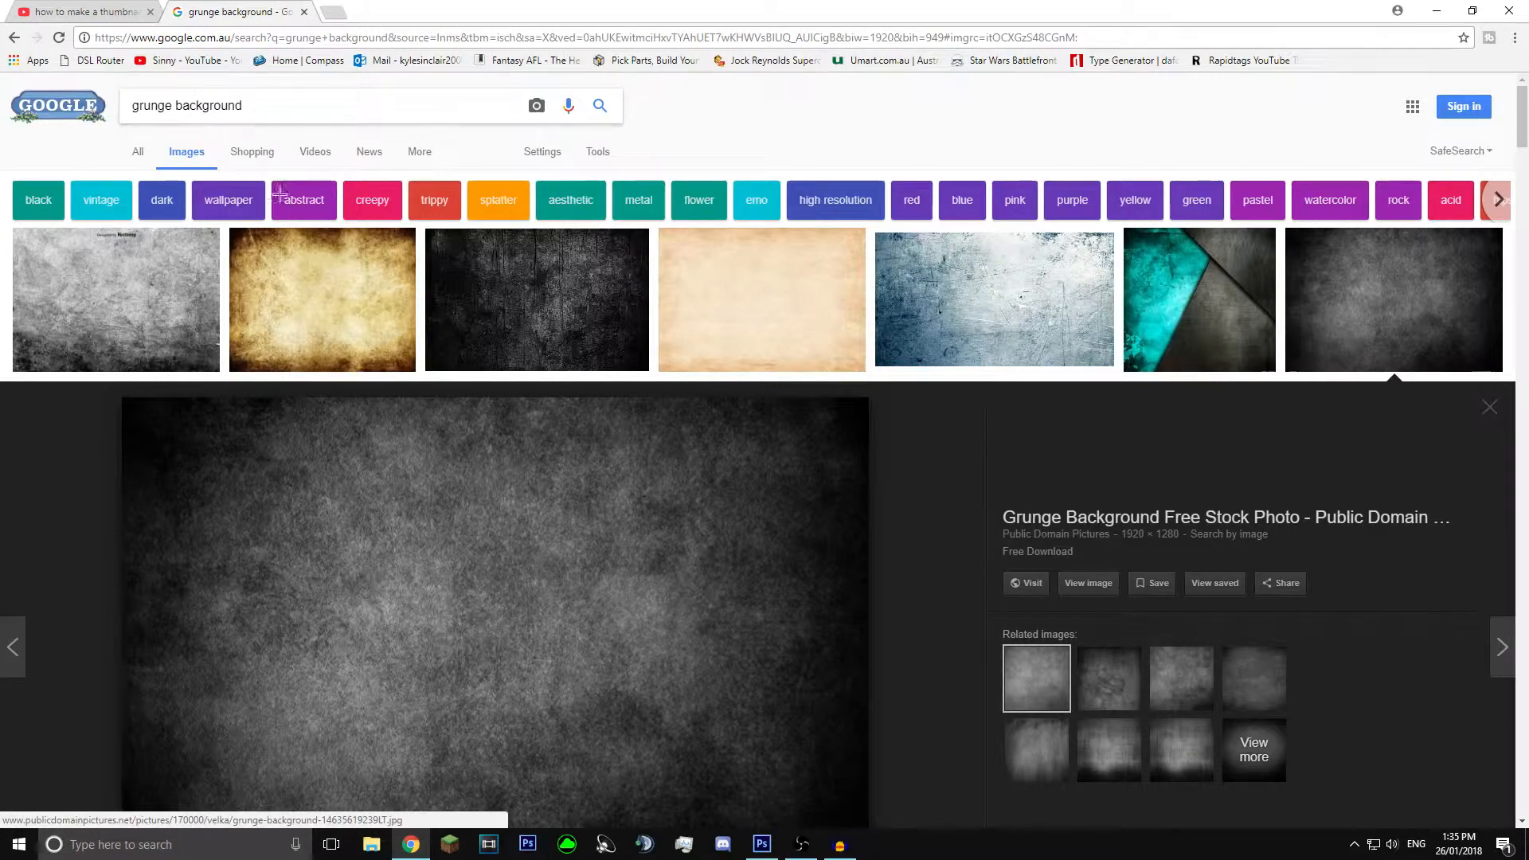
scroll(839, 393, down, 8)
scroll(840, 393, down, 4)
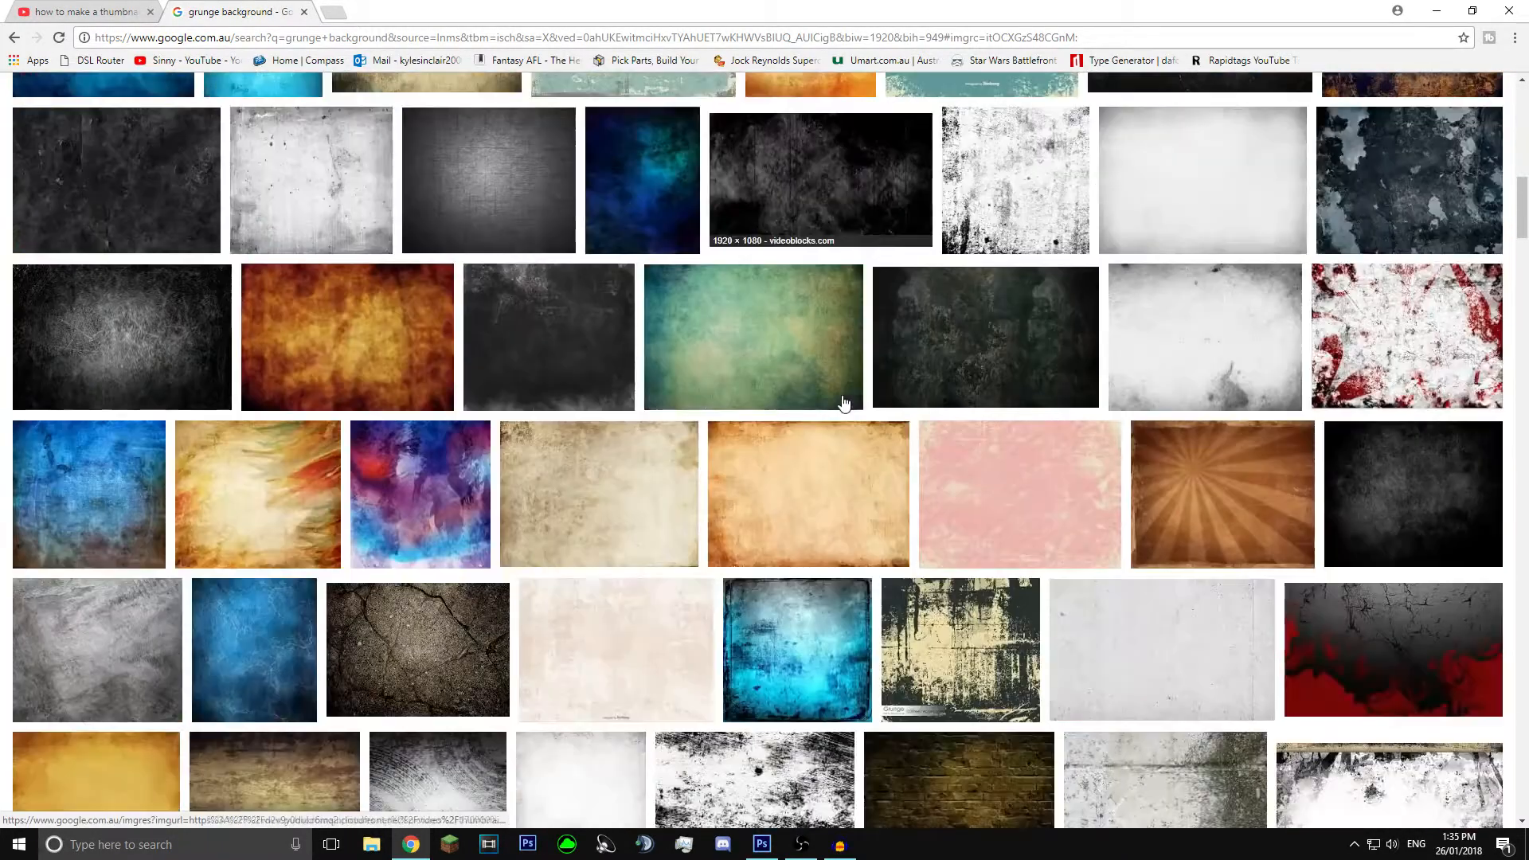
scroll(860, 434, up, 12)
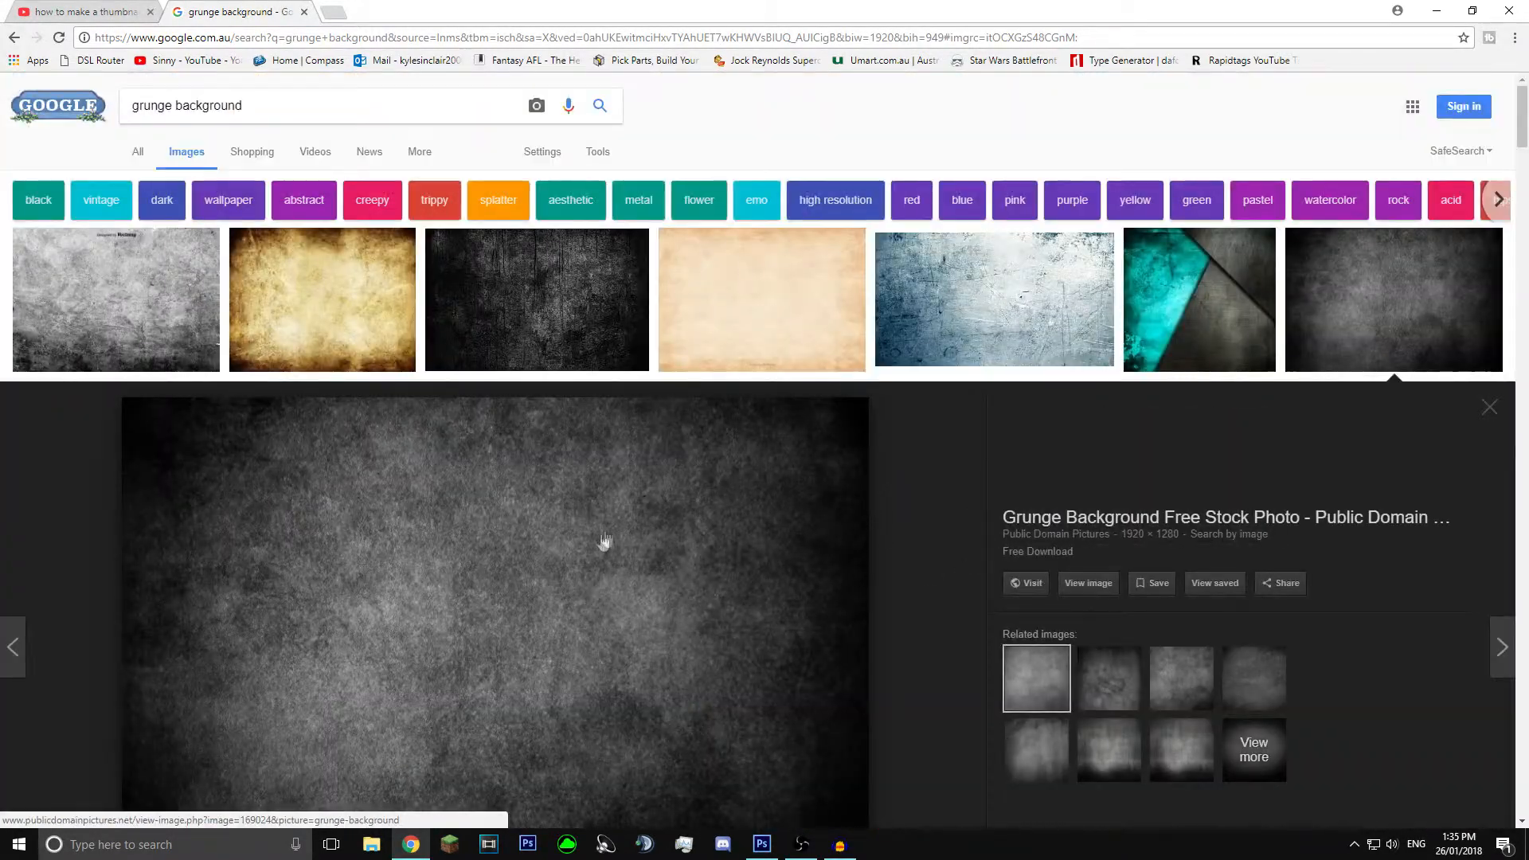
scroll(614, 536, down, 3)
scroll(580, 557, up, 1)
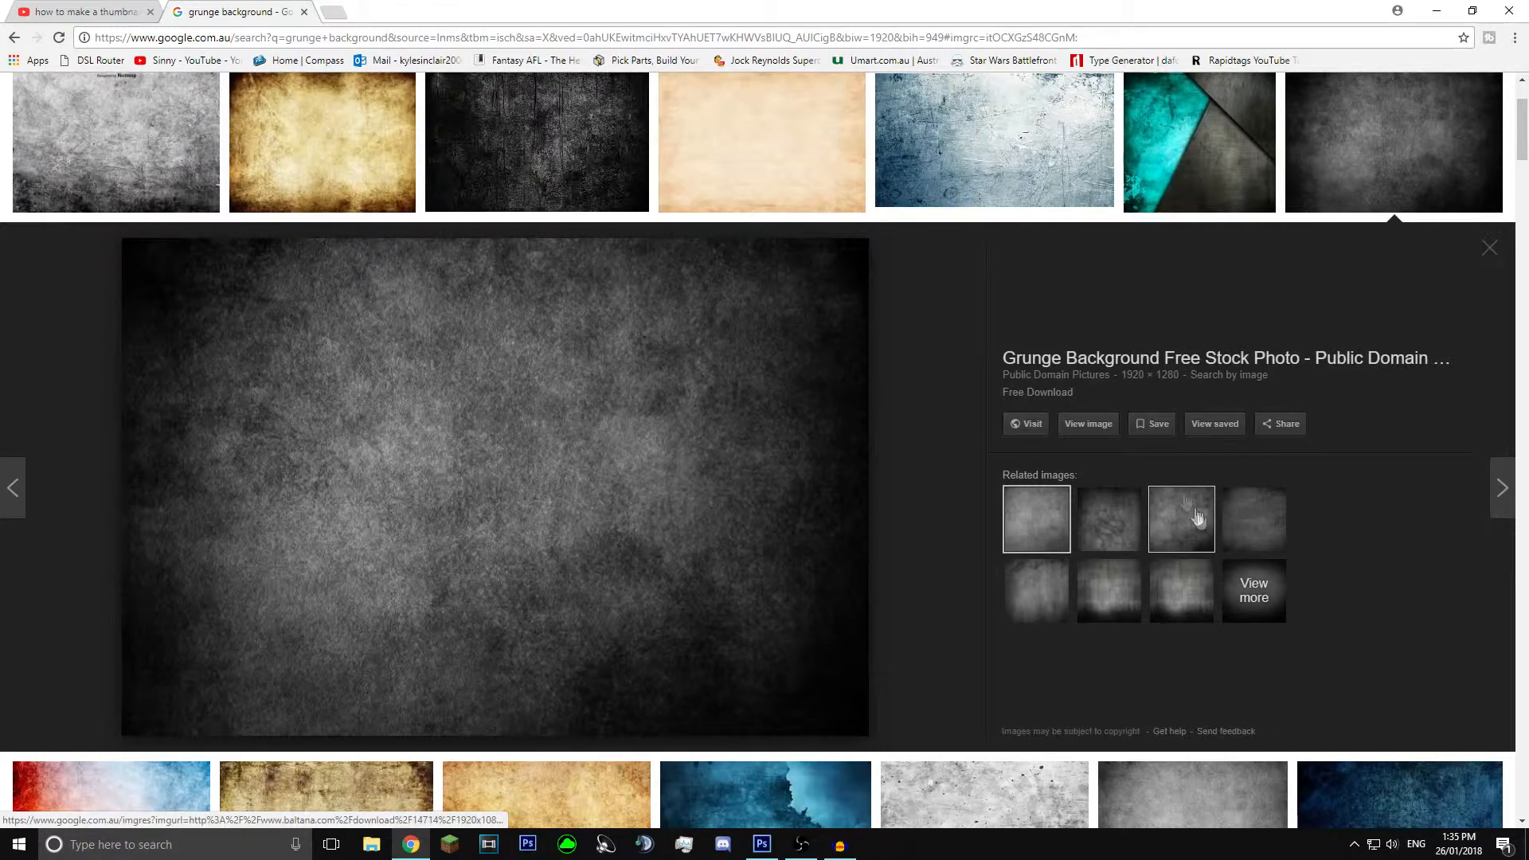
click(1081, 426)
right_click(664, 420)
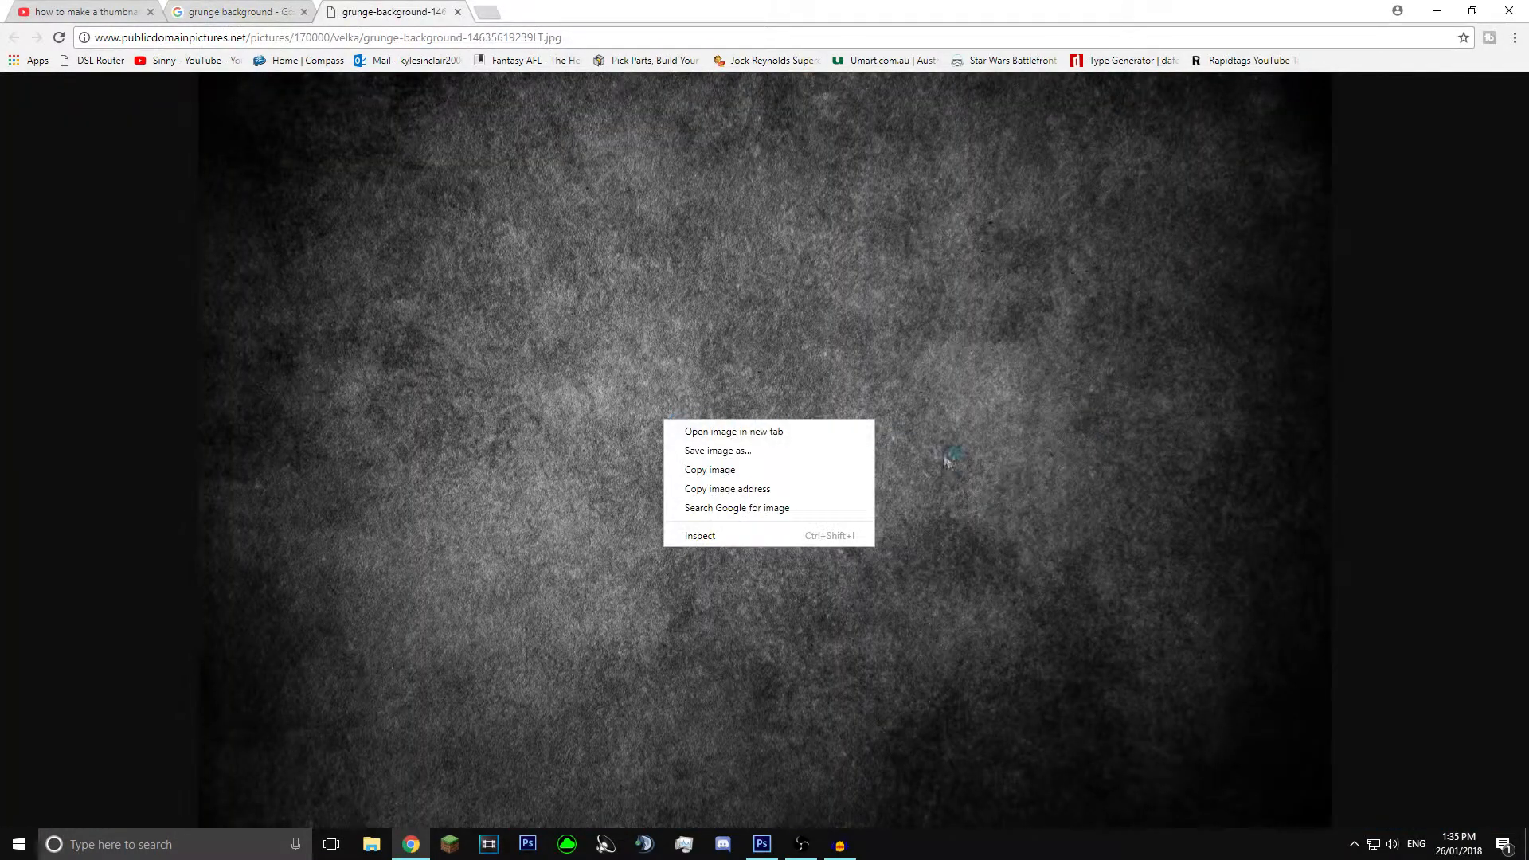
click(697, 470)
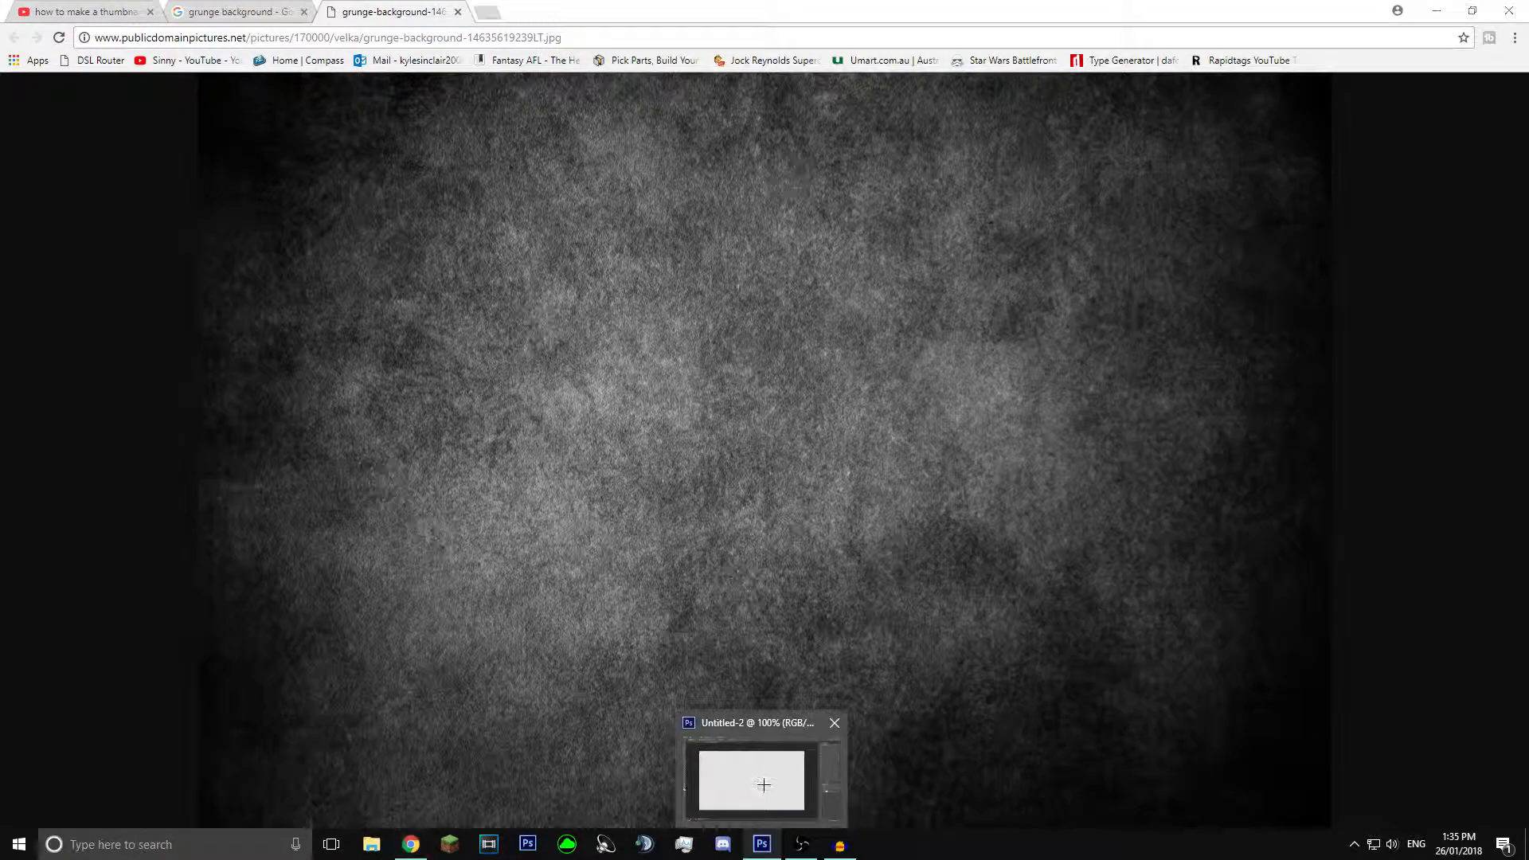
Step: Switch to Photoshop, paste the grunge texture as a new layer over the gray fill, and reposition it
click(762, 844)
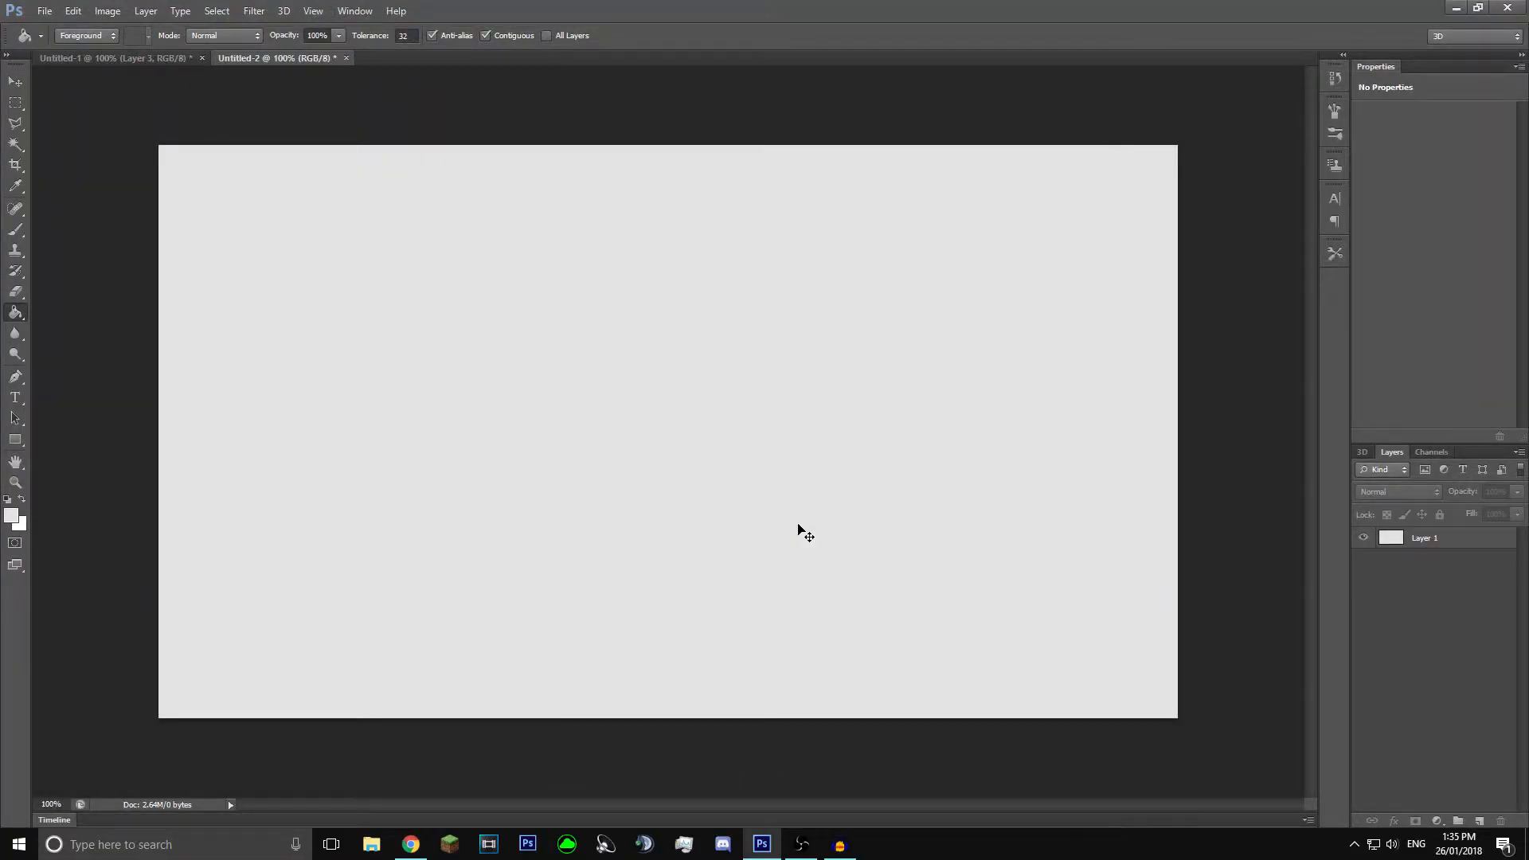
key(ctrl+v)
click(15, 82)
drag(682, 406, 548, 399)
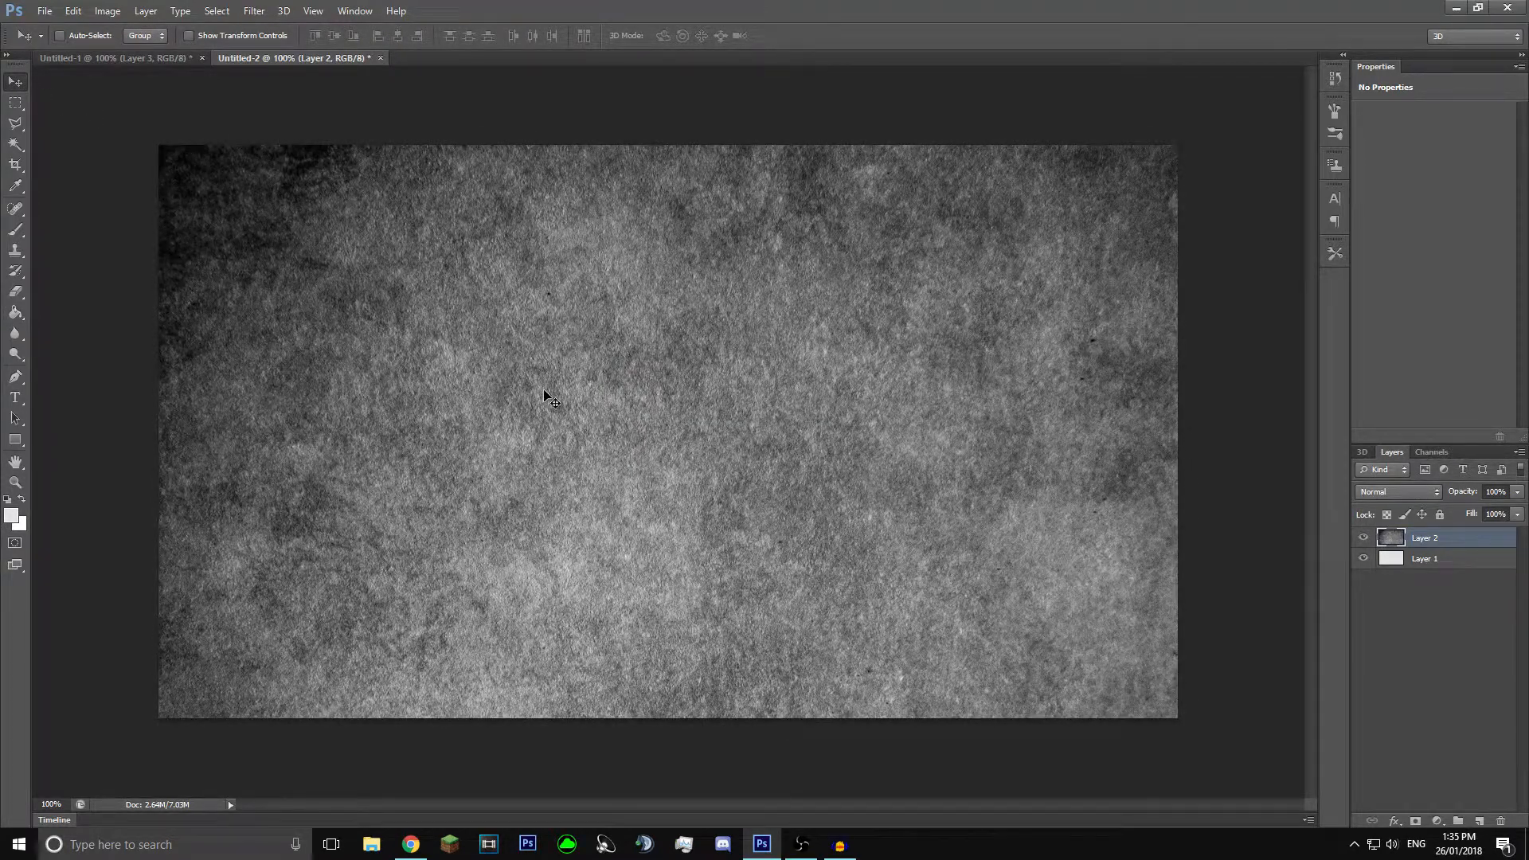
Step: Scale the grunge texture down to about 67% width and 69% height so it just covers the canvas
key(ctrl+t)
drag(544, 389, 656, 403)
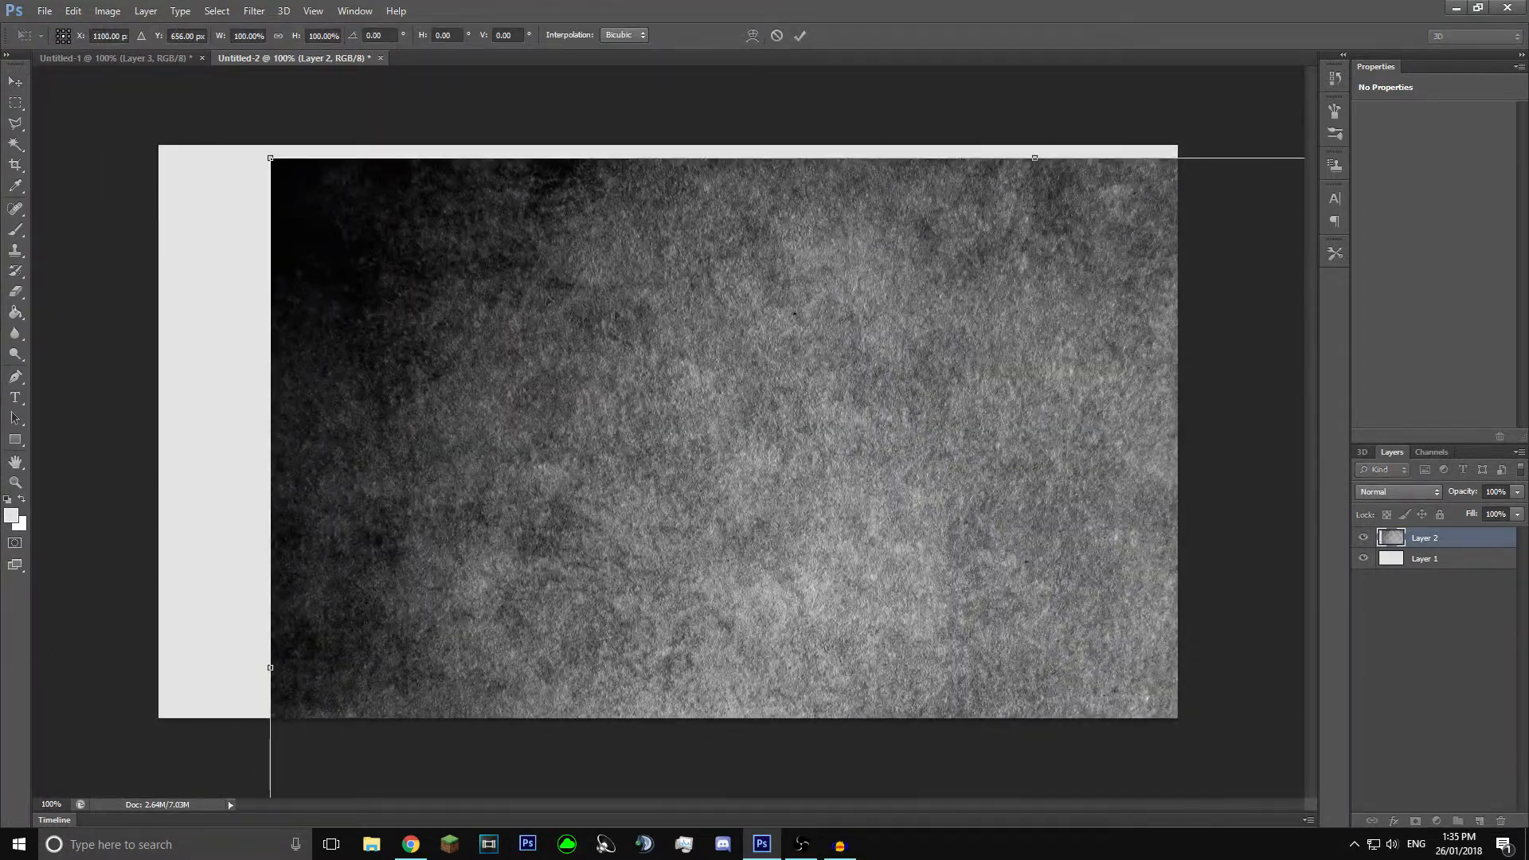
drag(269, 157, 436, 227)
drag(1149, 129, 1205, 95)
drag(905, 250, 885, 281)
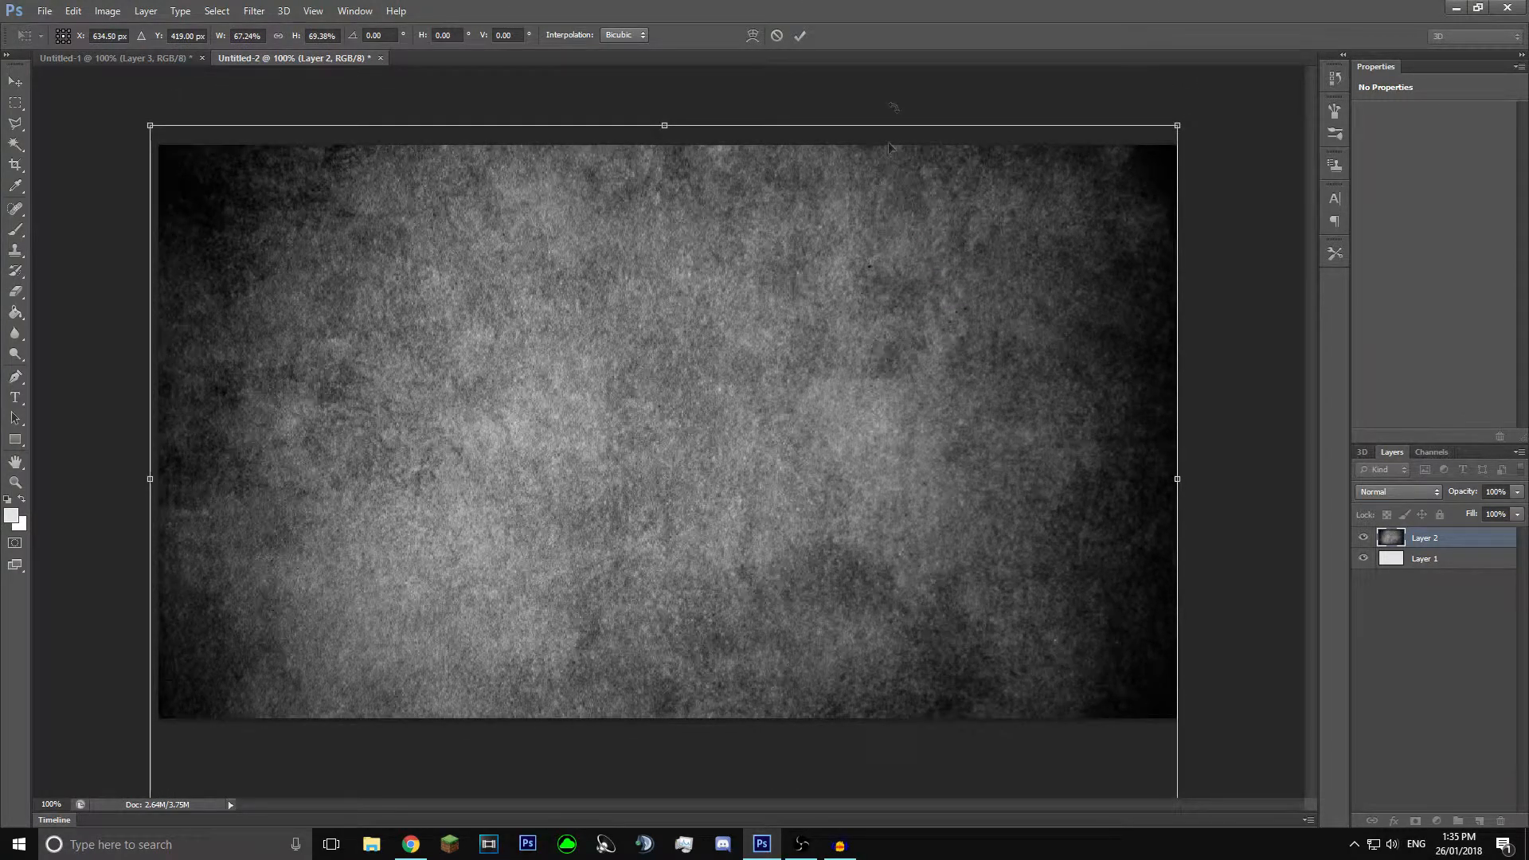
click(800, 35)
Step: Set the grunge texture layer's blend mode to Luminosity and its opacity to 61%
click(1416, 492)
click(1417, 492)
click(1422, 492)
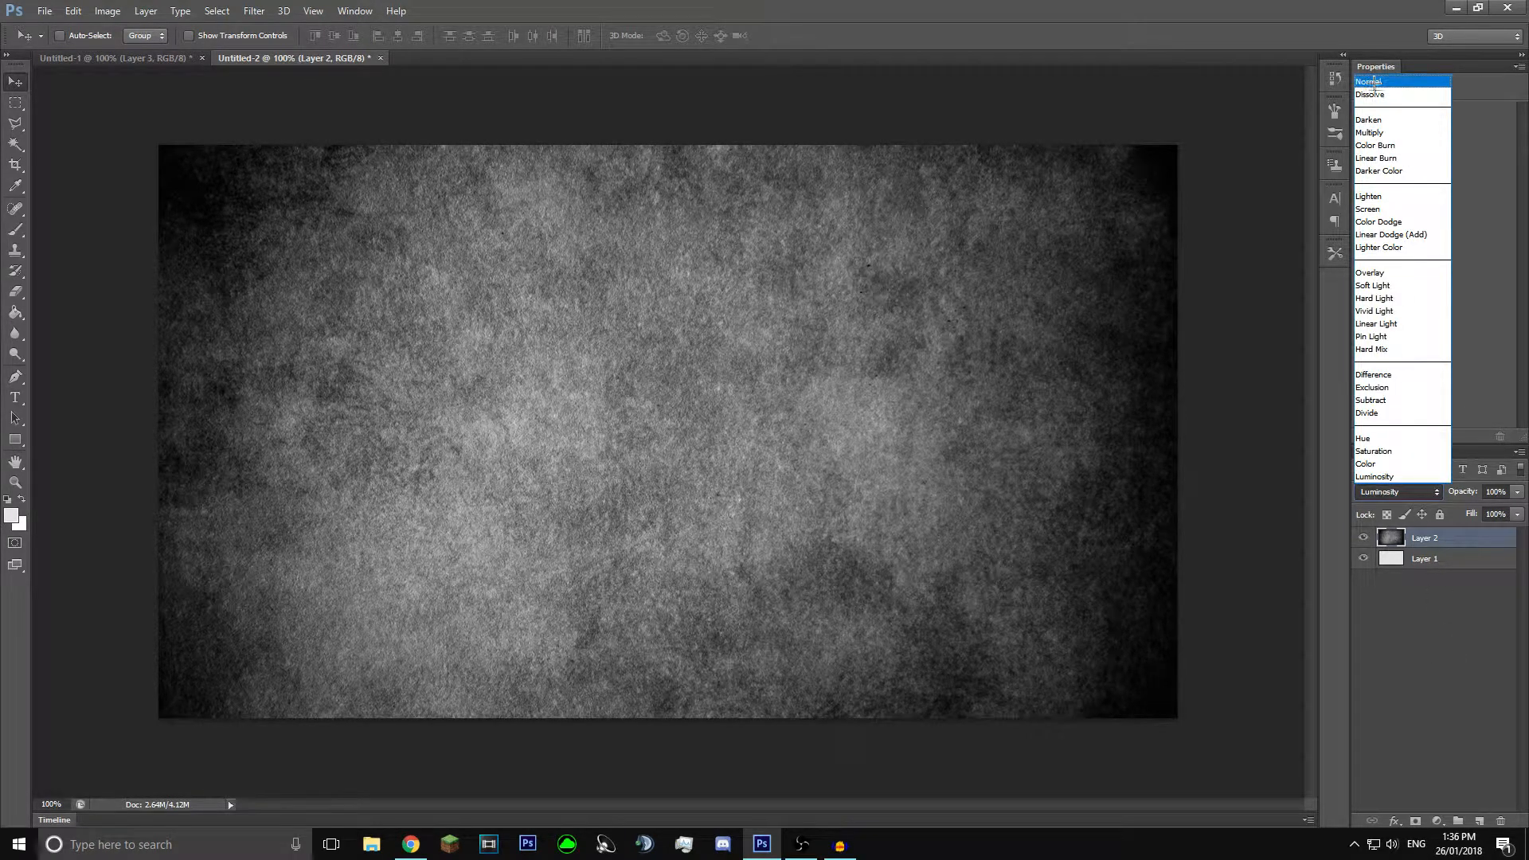
click(1403, 477)
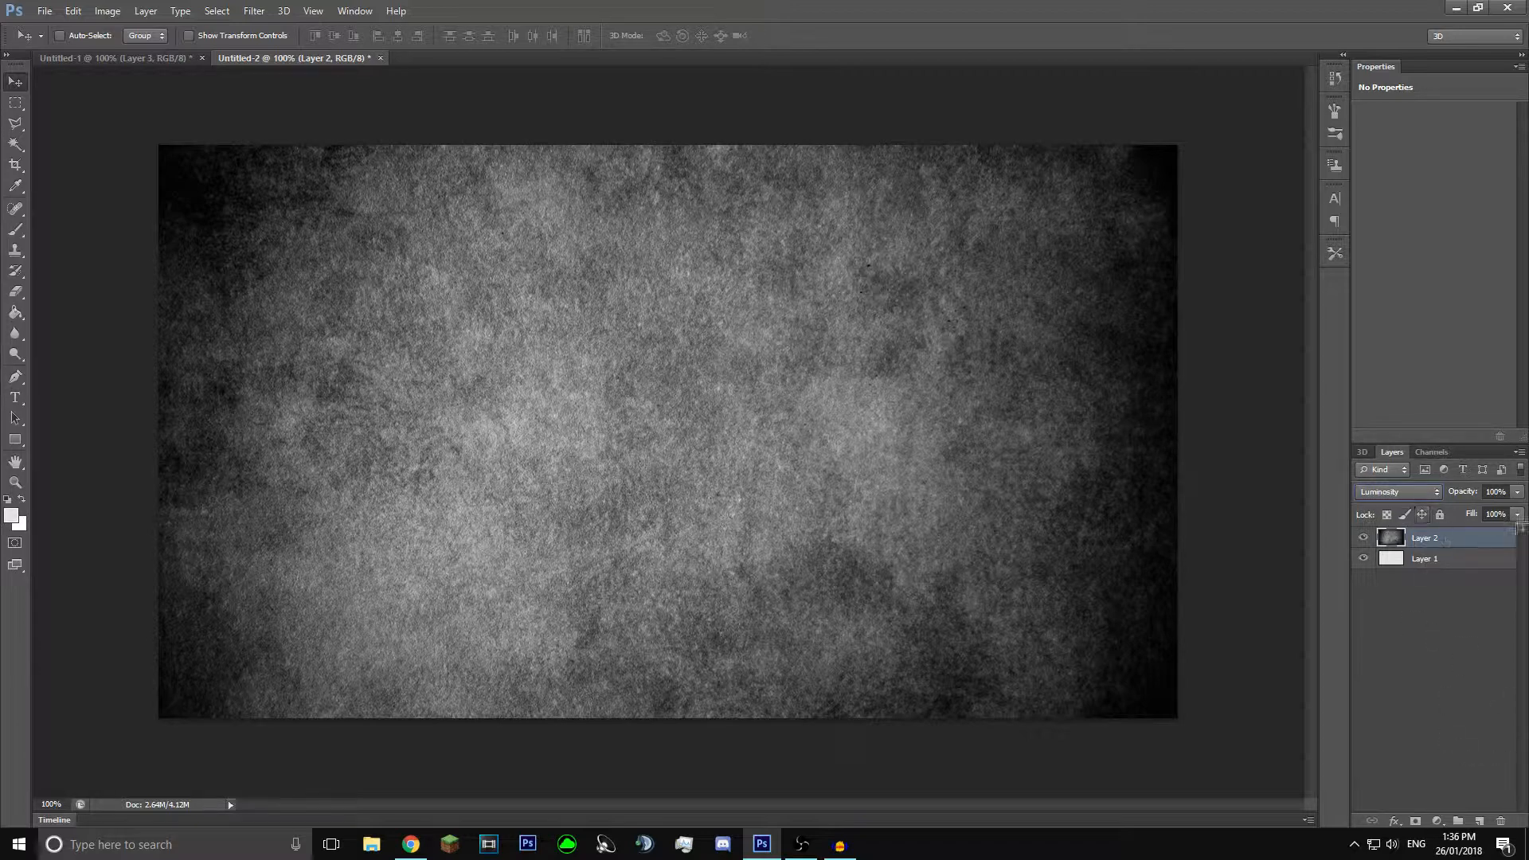
click(1519, 491)
drag(1517, 510, 1485, 510)
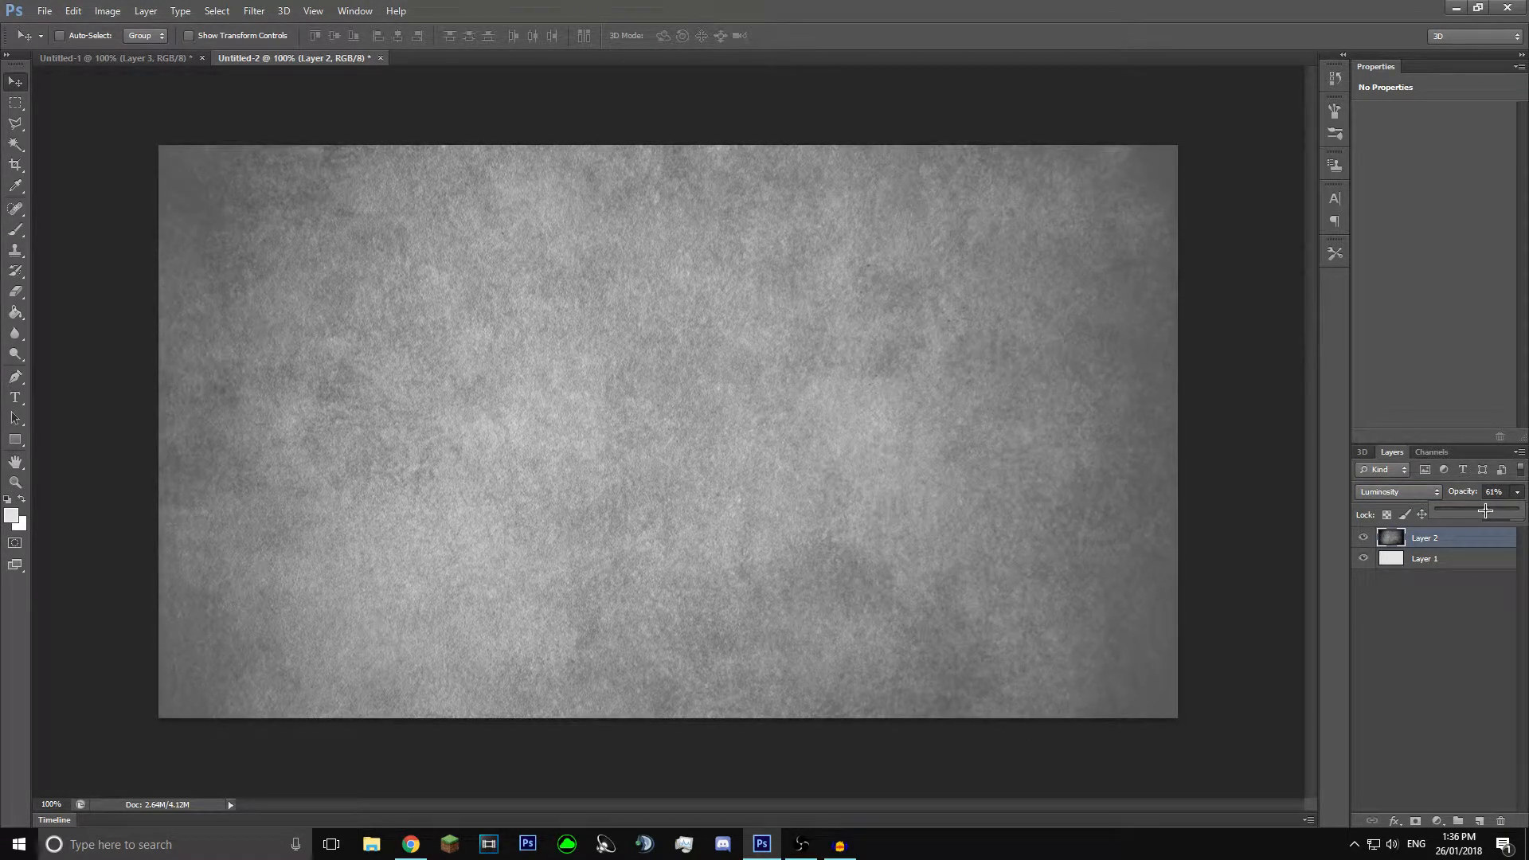
click(1486, 588)
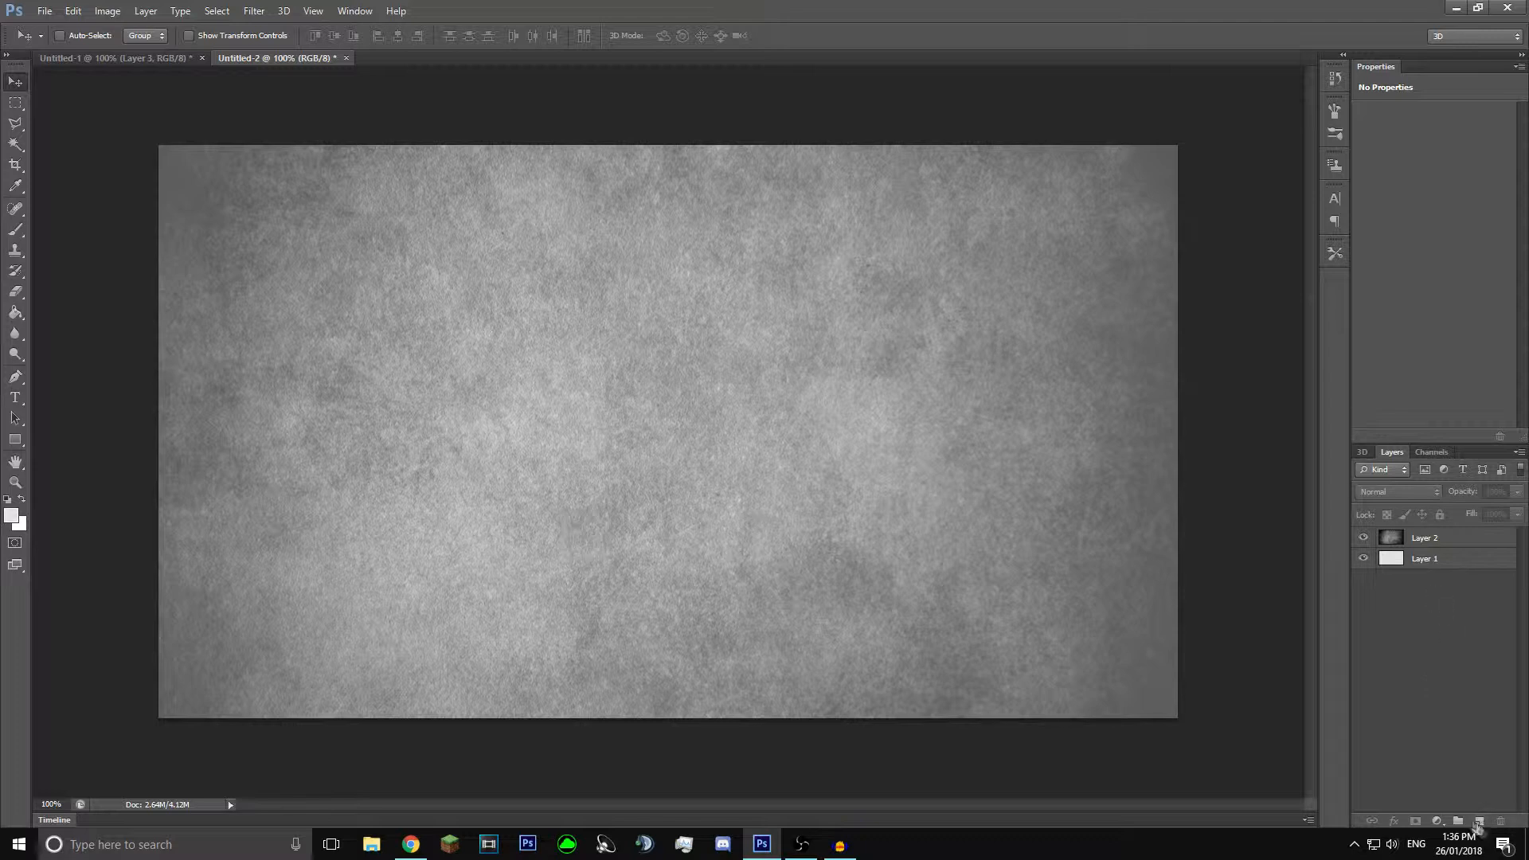
Step: Add a new layer beneath the texture and select the canvas's upper-left half with a corner-to-corner Polygonal Lasso outline
click(1479, 821)
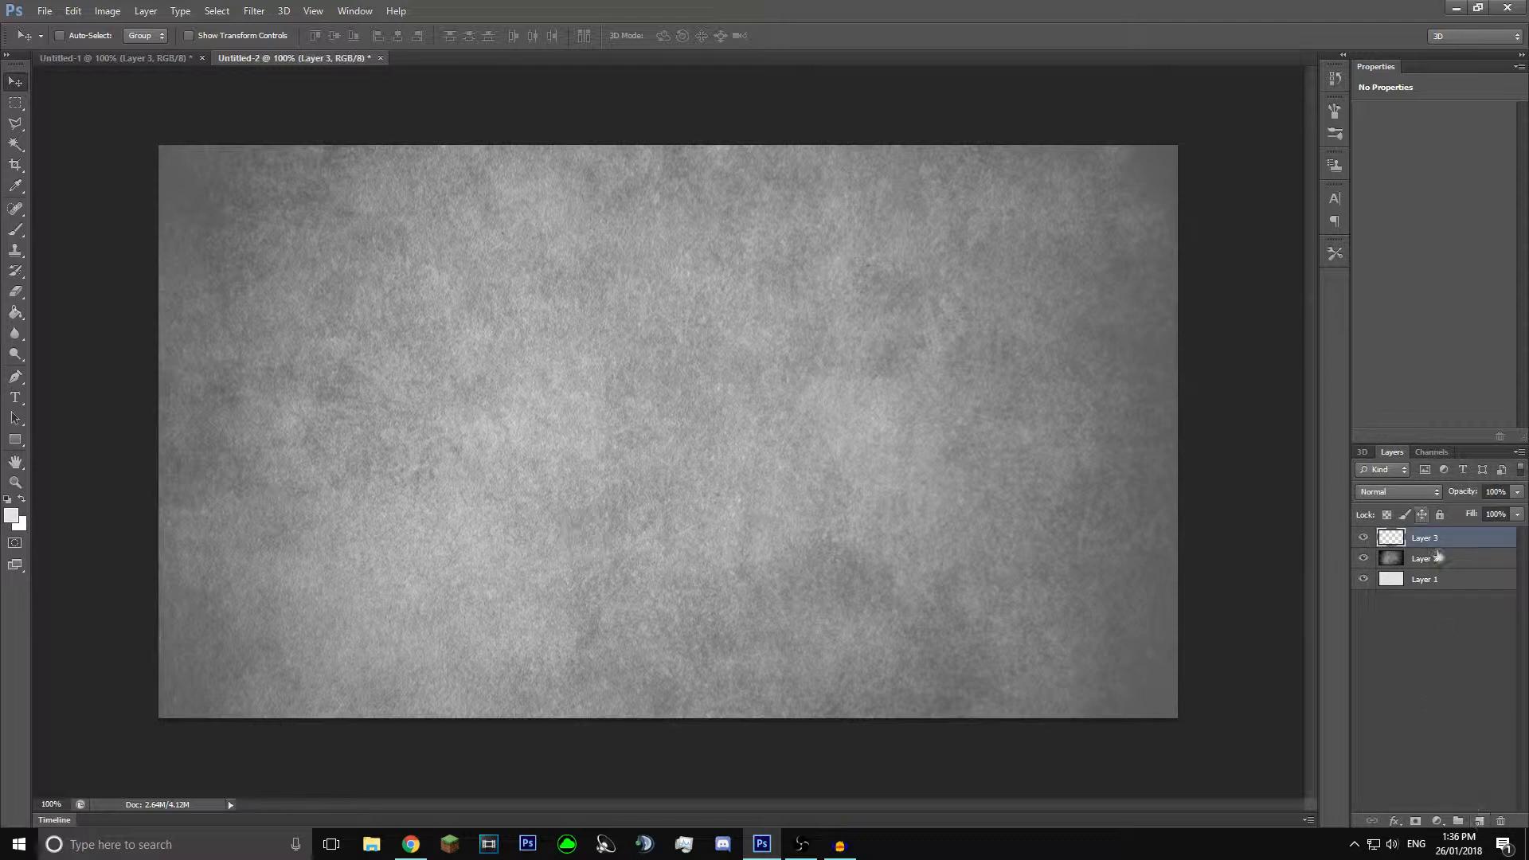
drag(1439, 546, 1444, 570)
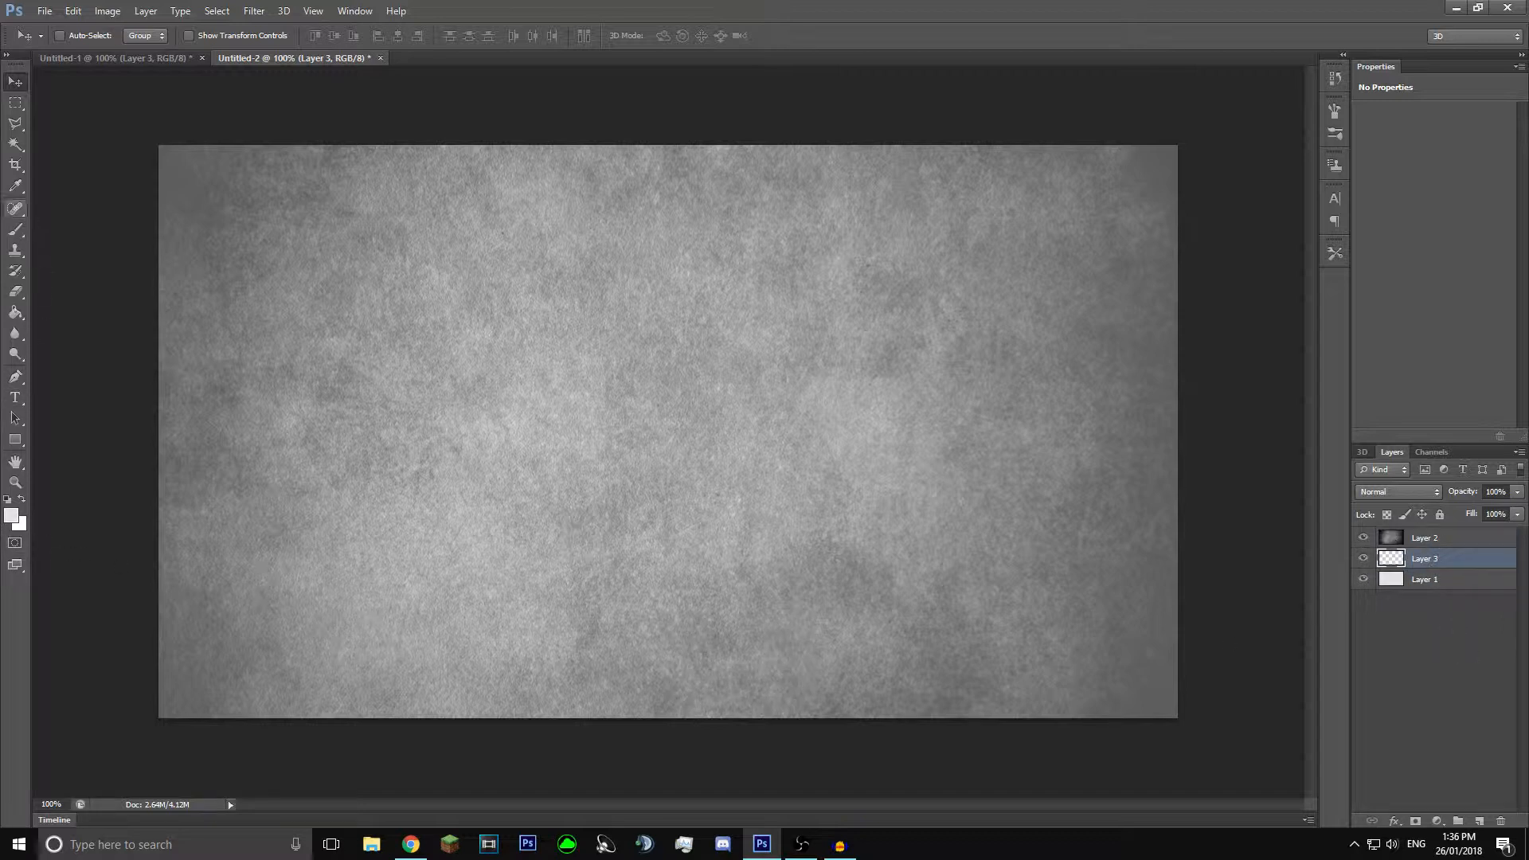
click(15, 125)
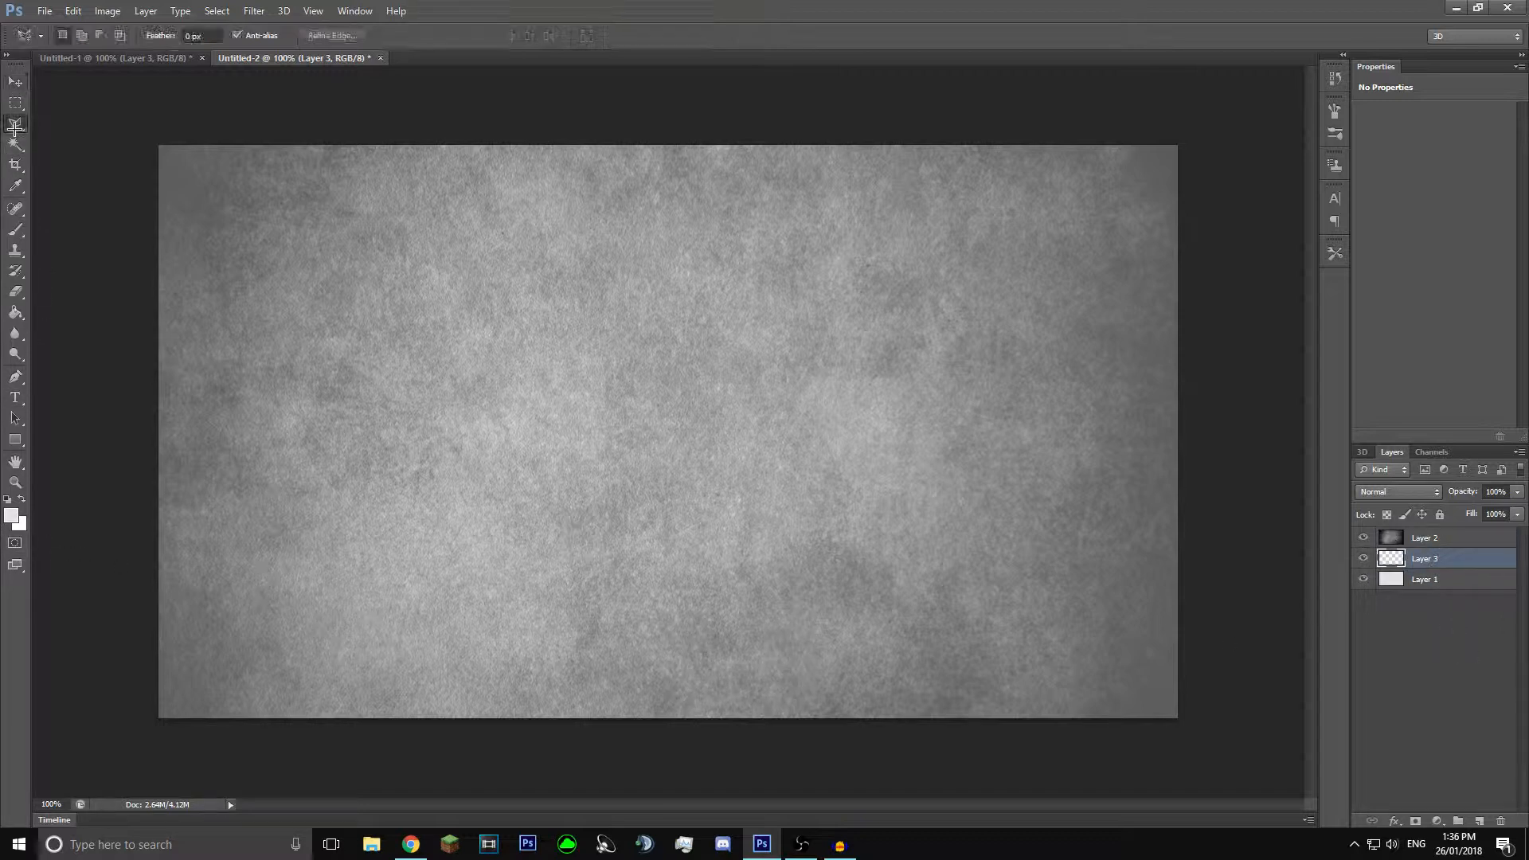
click(149, 718)
click(1251, 104)
click(118, 97)
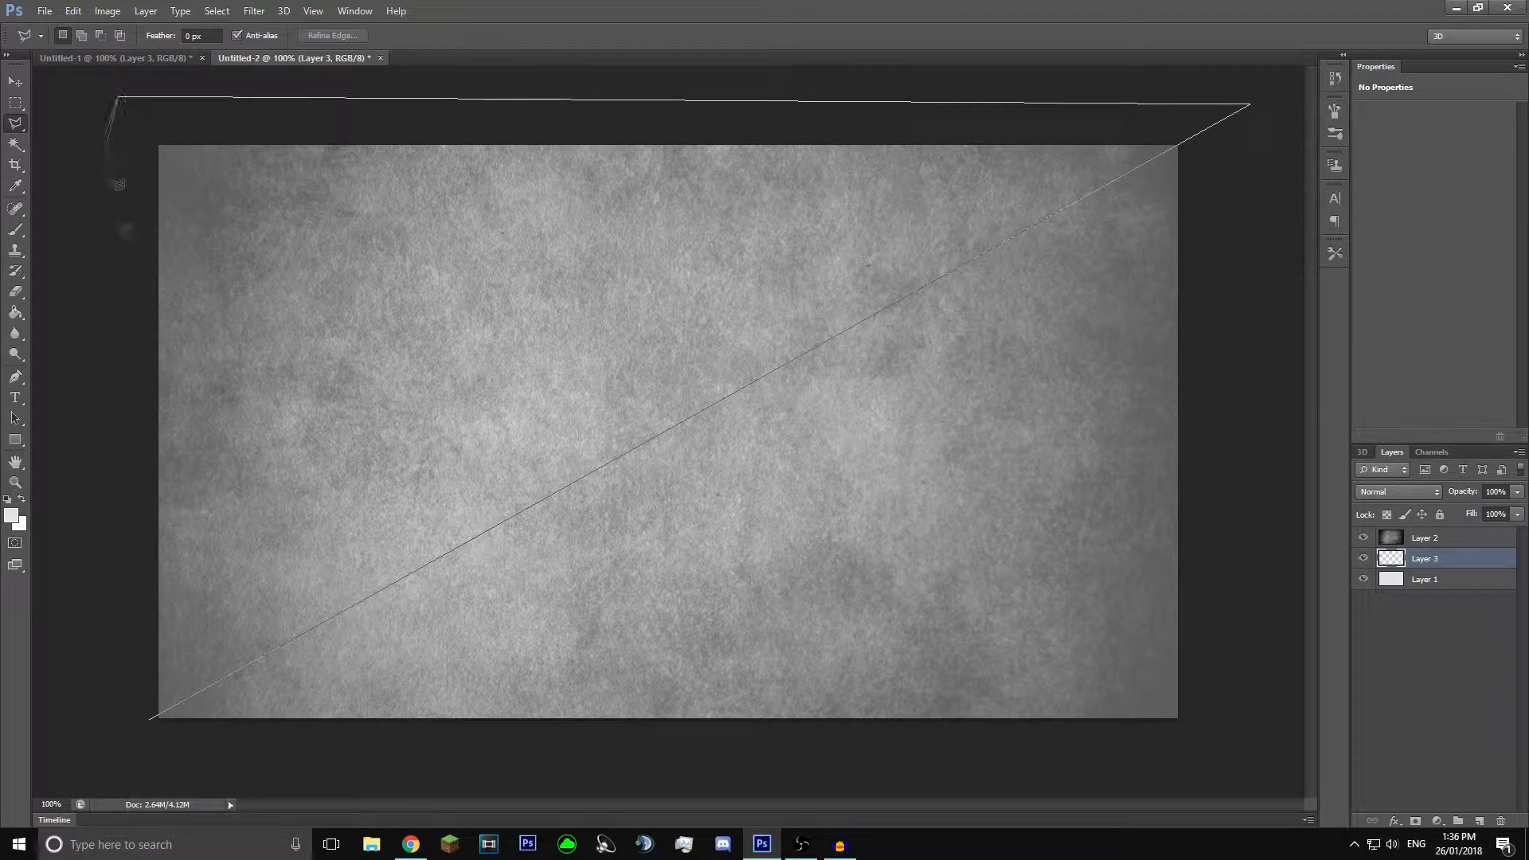
click(50, 626)
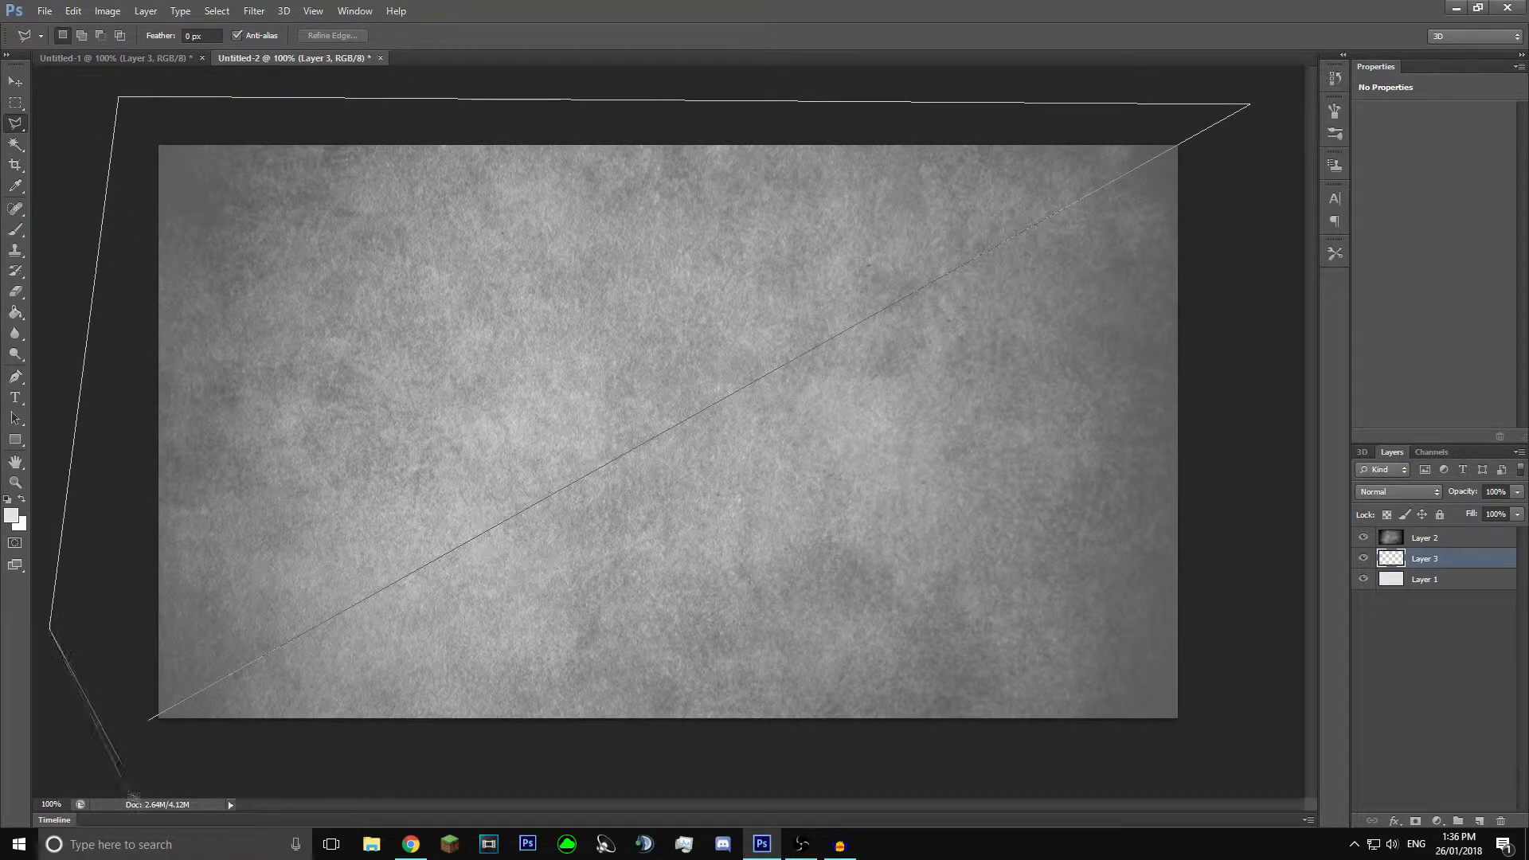
click(151, 721)
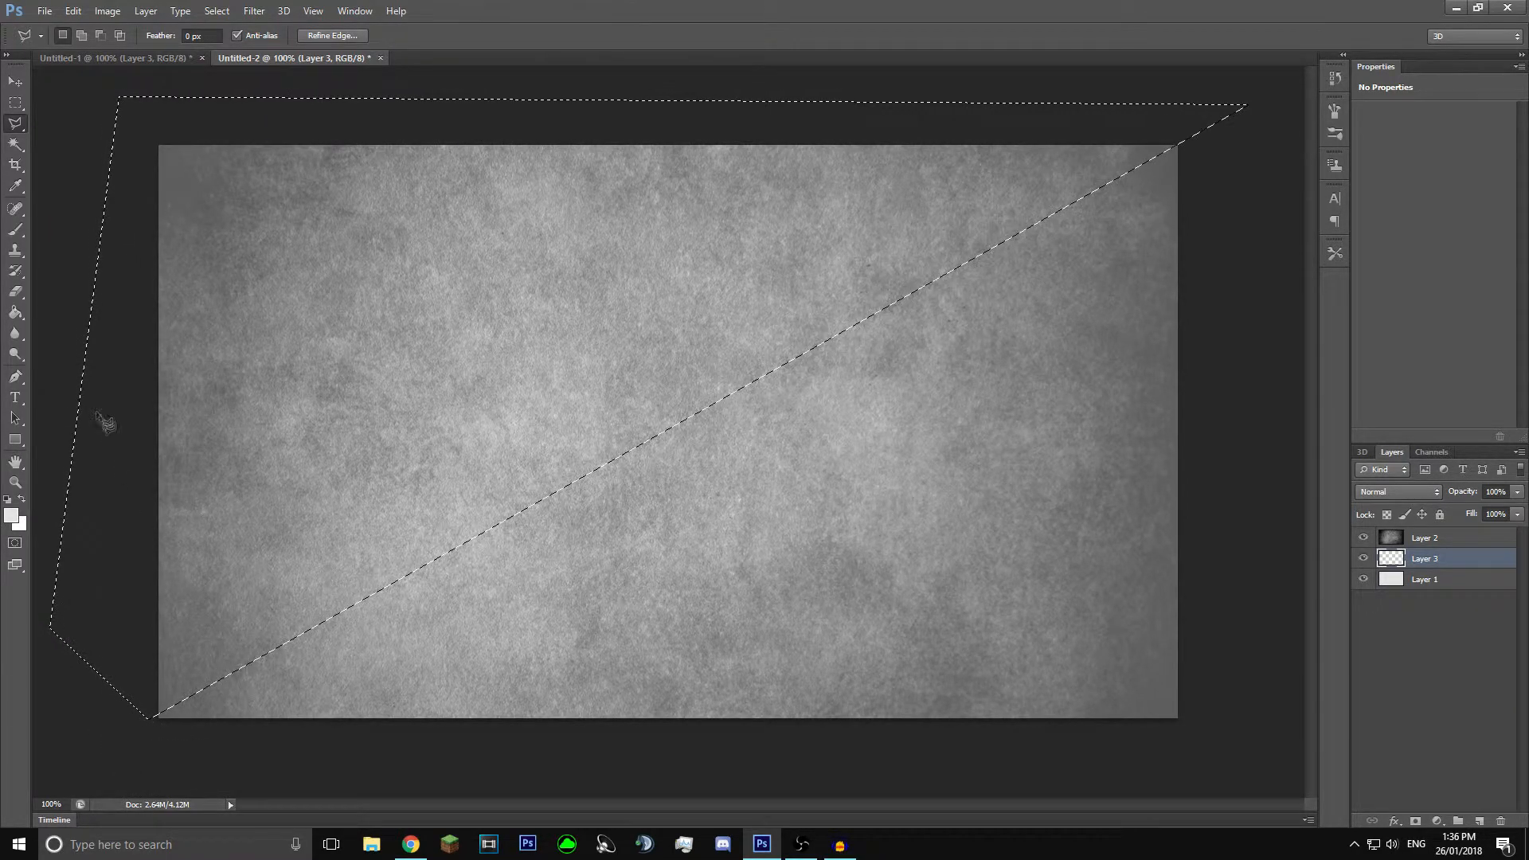
Step: Fill the selected diagonal half with bright purple using the Paint Bucket, and remove the selection
key(g)
click(12, 514)
drag(1199, 351, 1217, 332)
click(1417, 279)
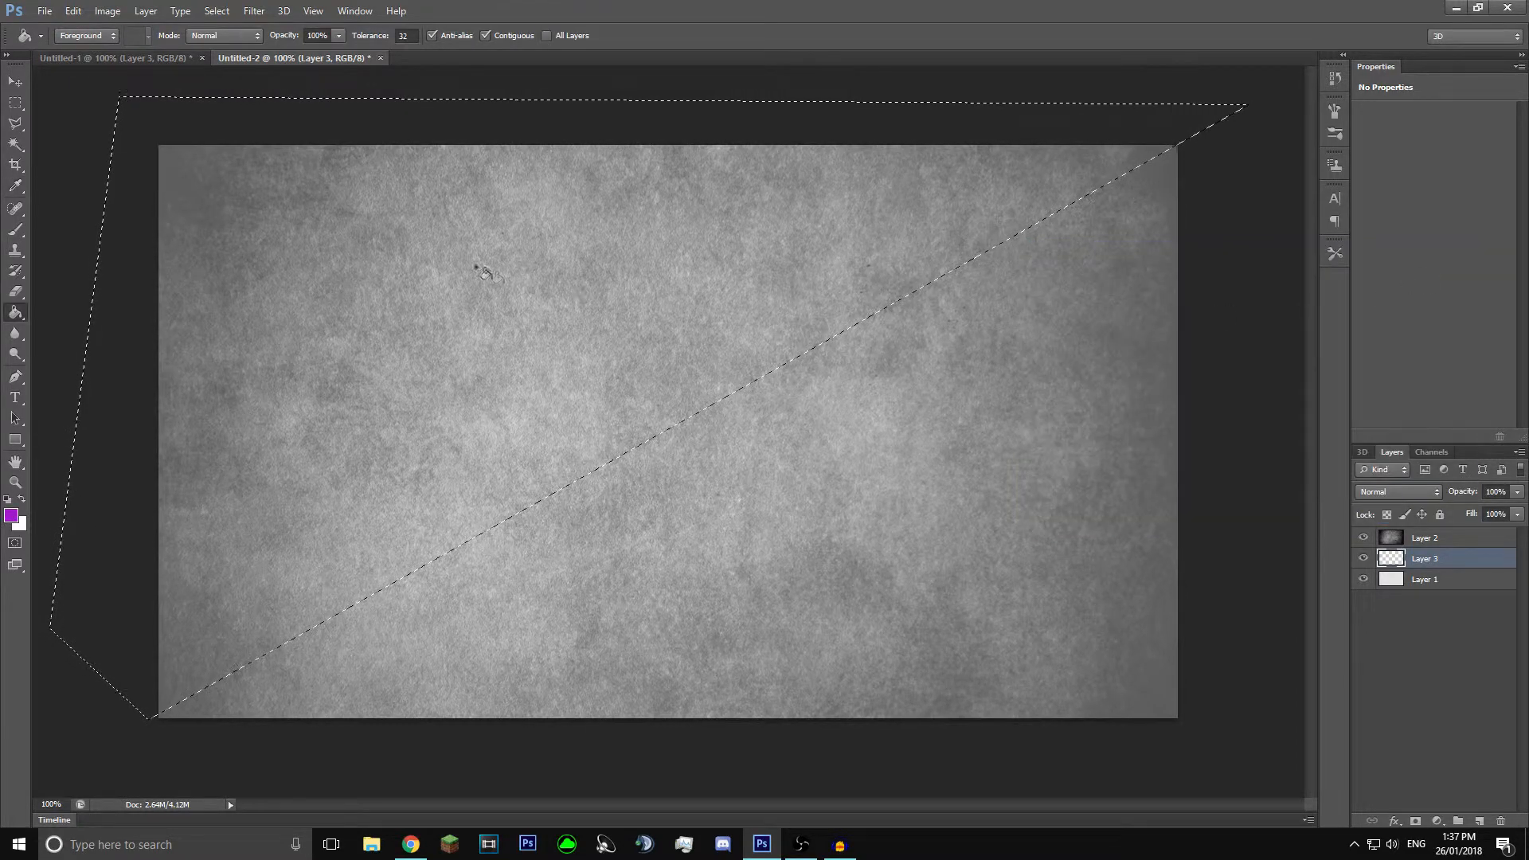
click(480, 271)
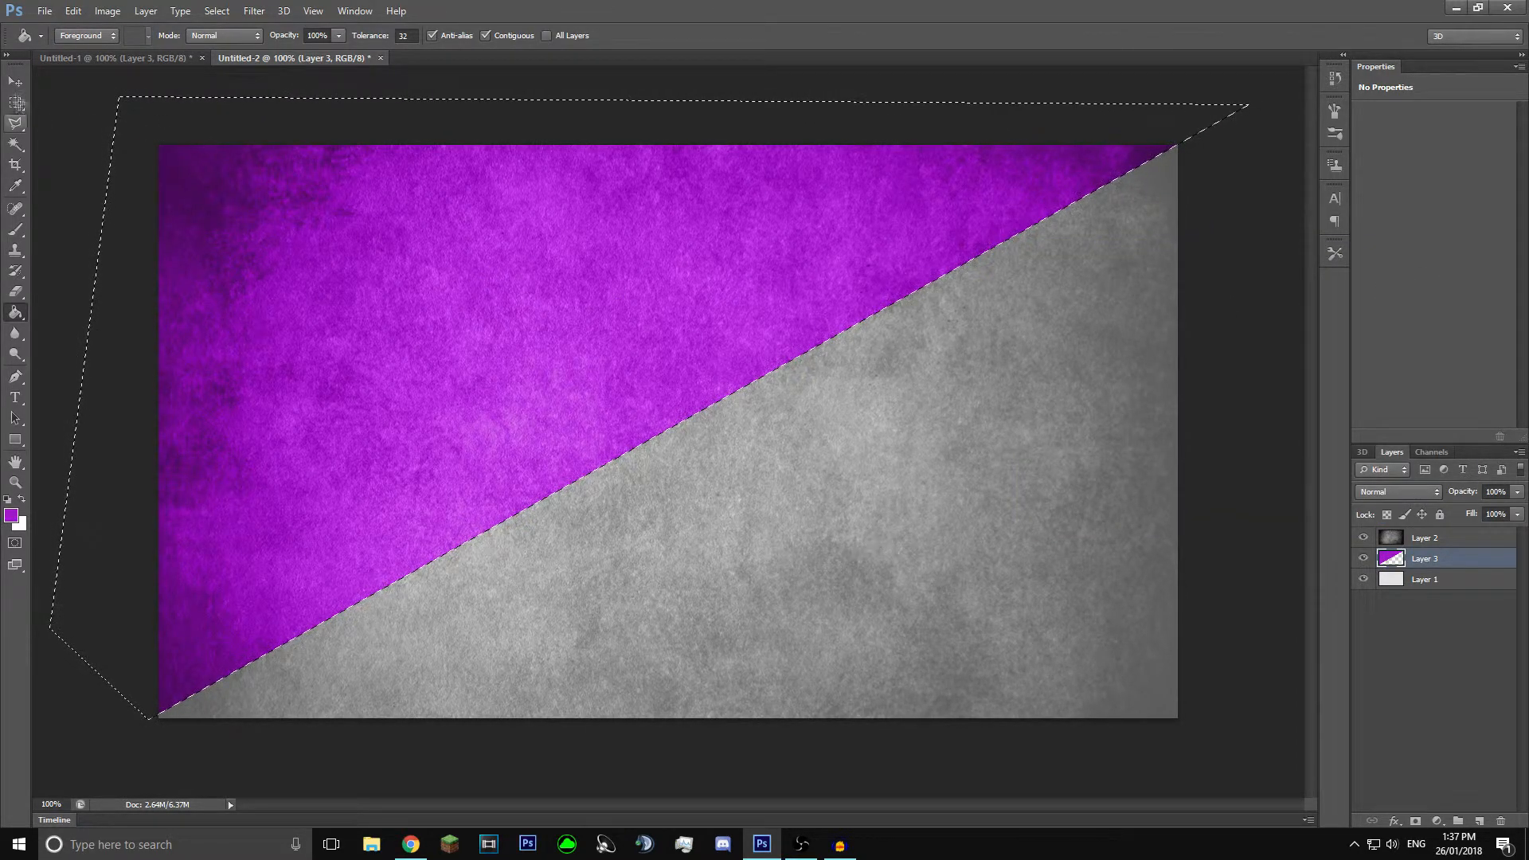
click(15, 123)
key(ctrl+d)
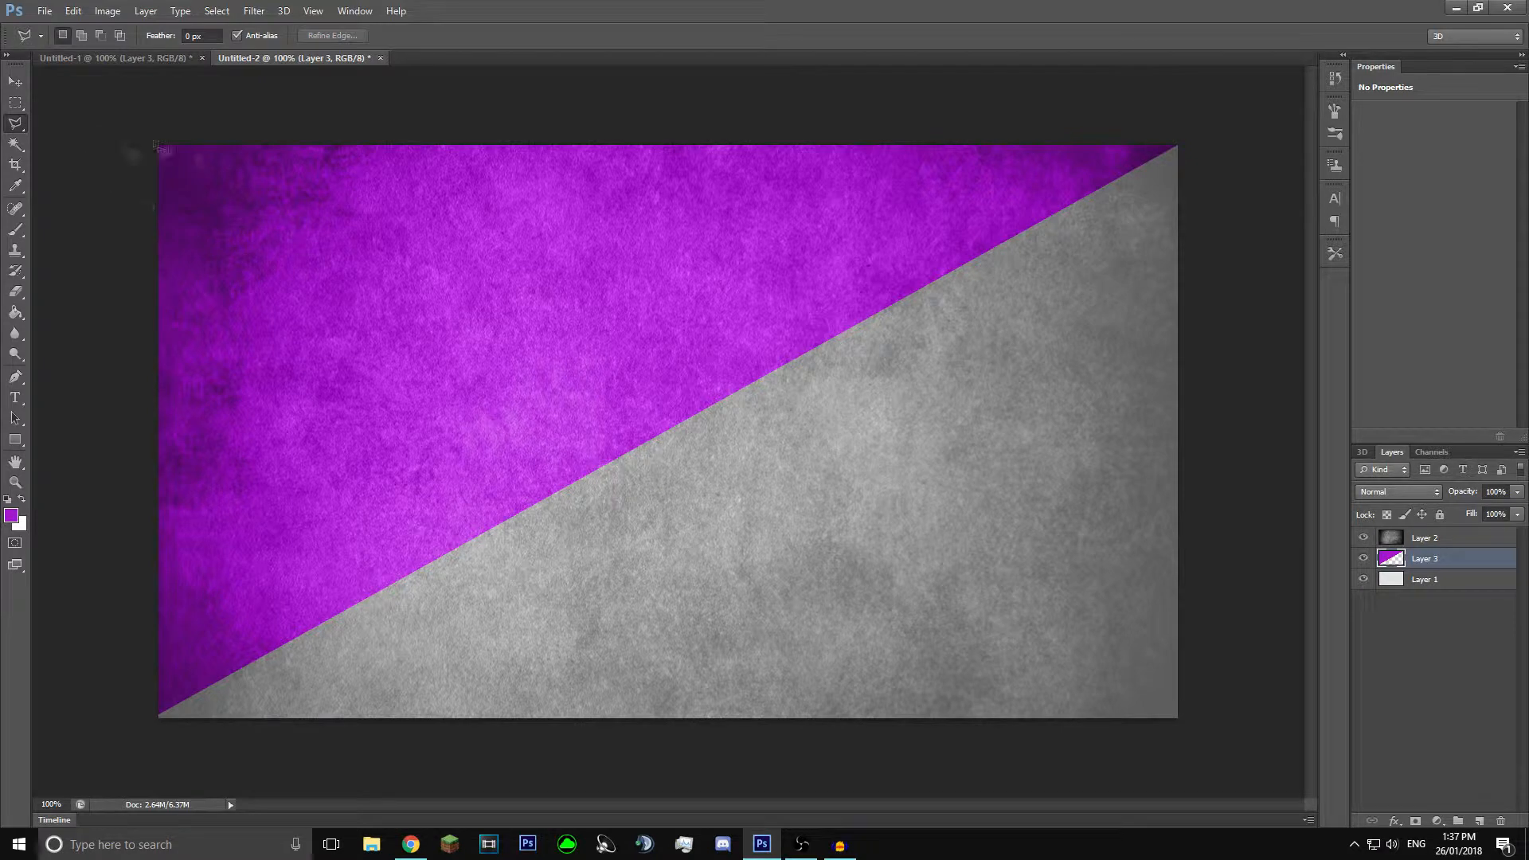
click(15, 81)
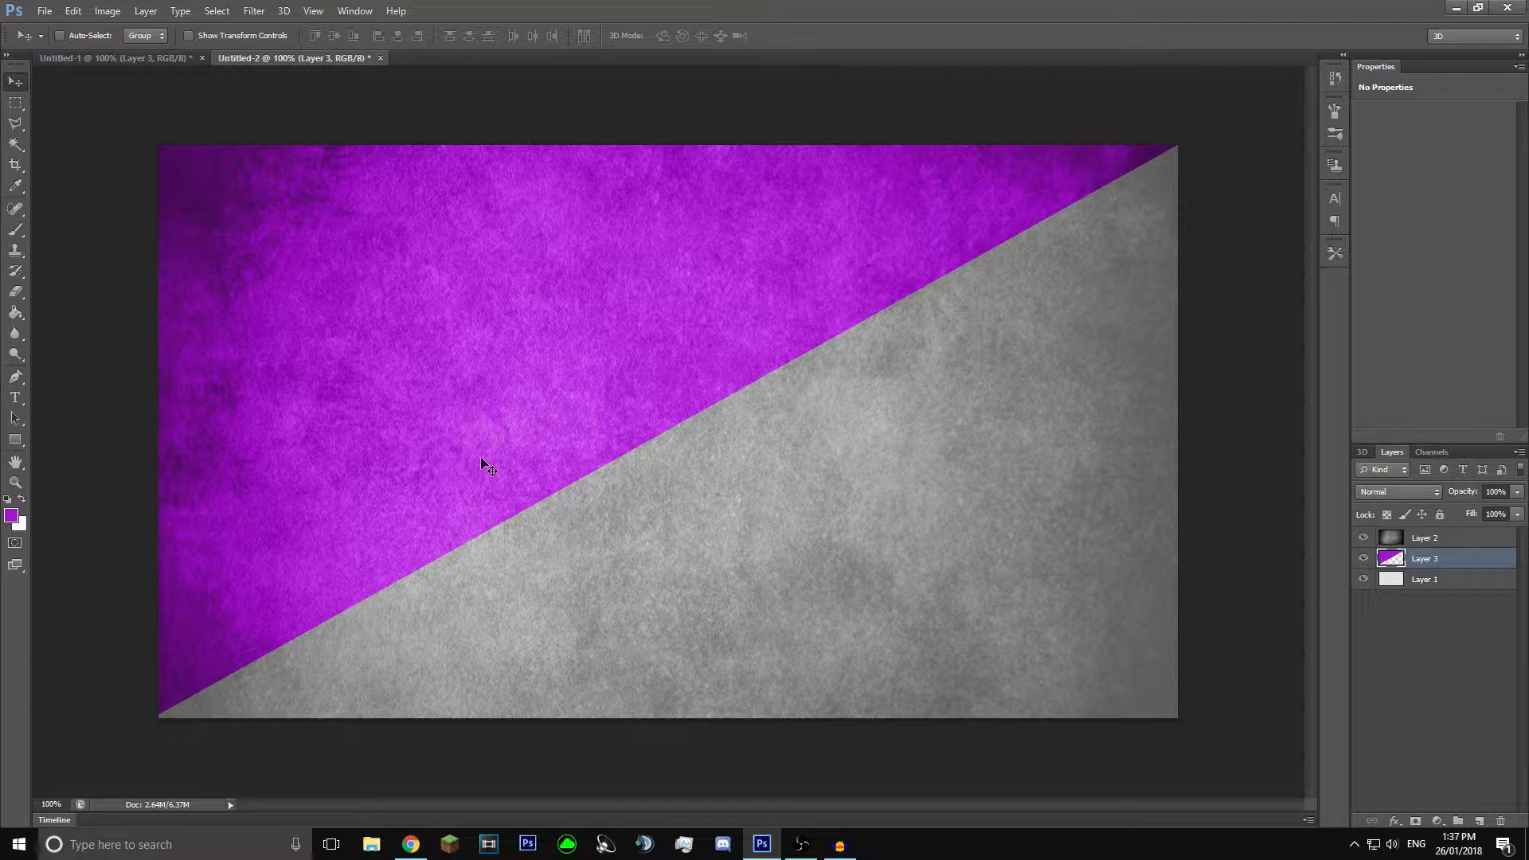
Step: Enlarge the purple diagonal layer to about 112% width and 113% height, extending it past the canvas edges along the same diagonal
key(ctrl+t)
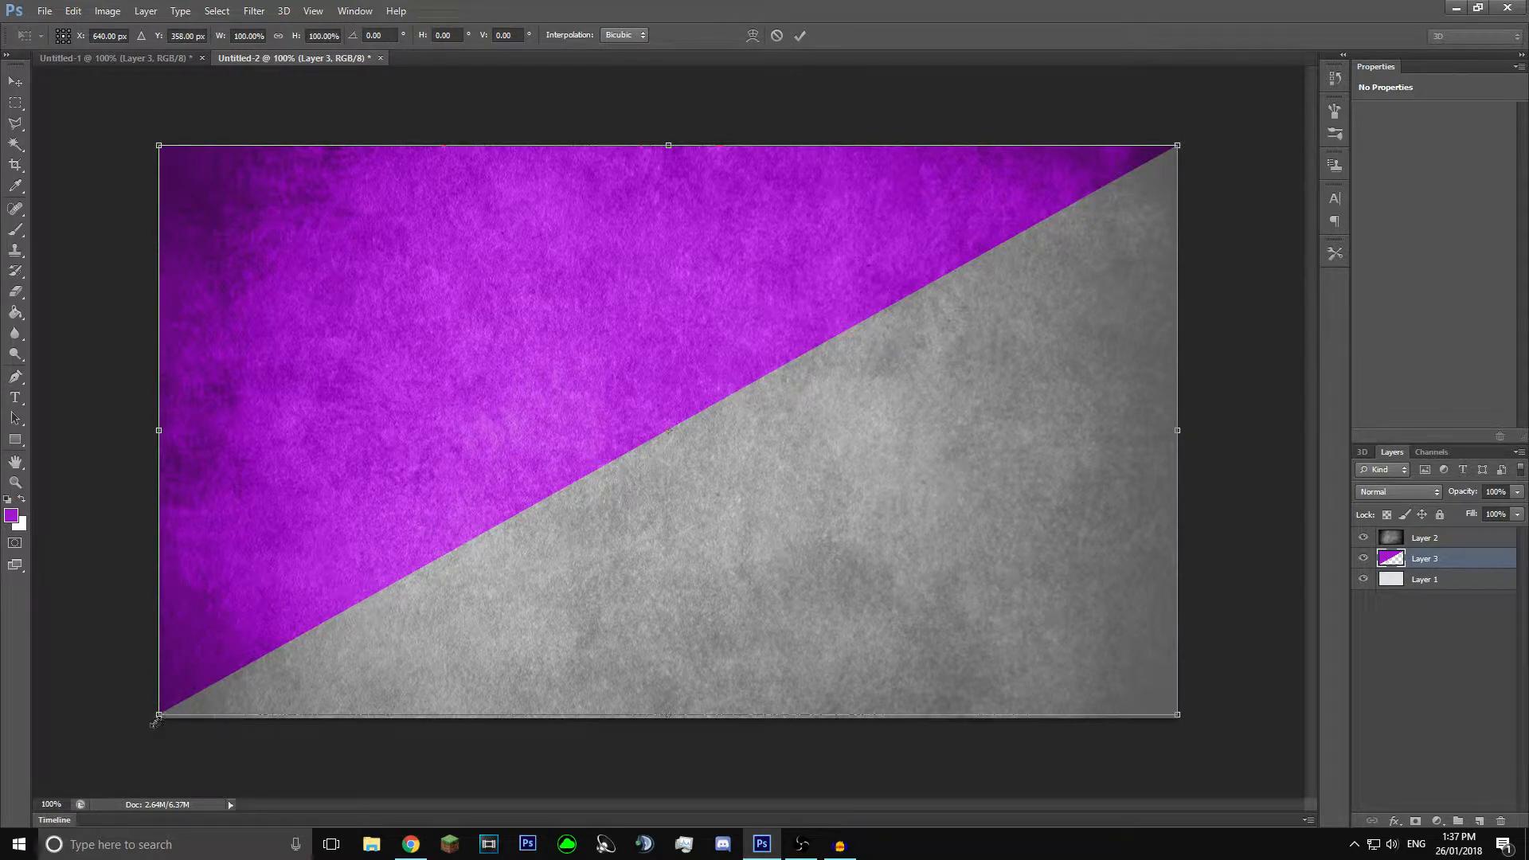
drag(154, 720, 62, 774)
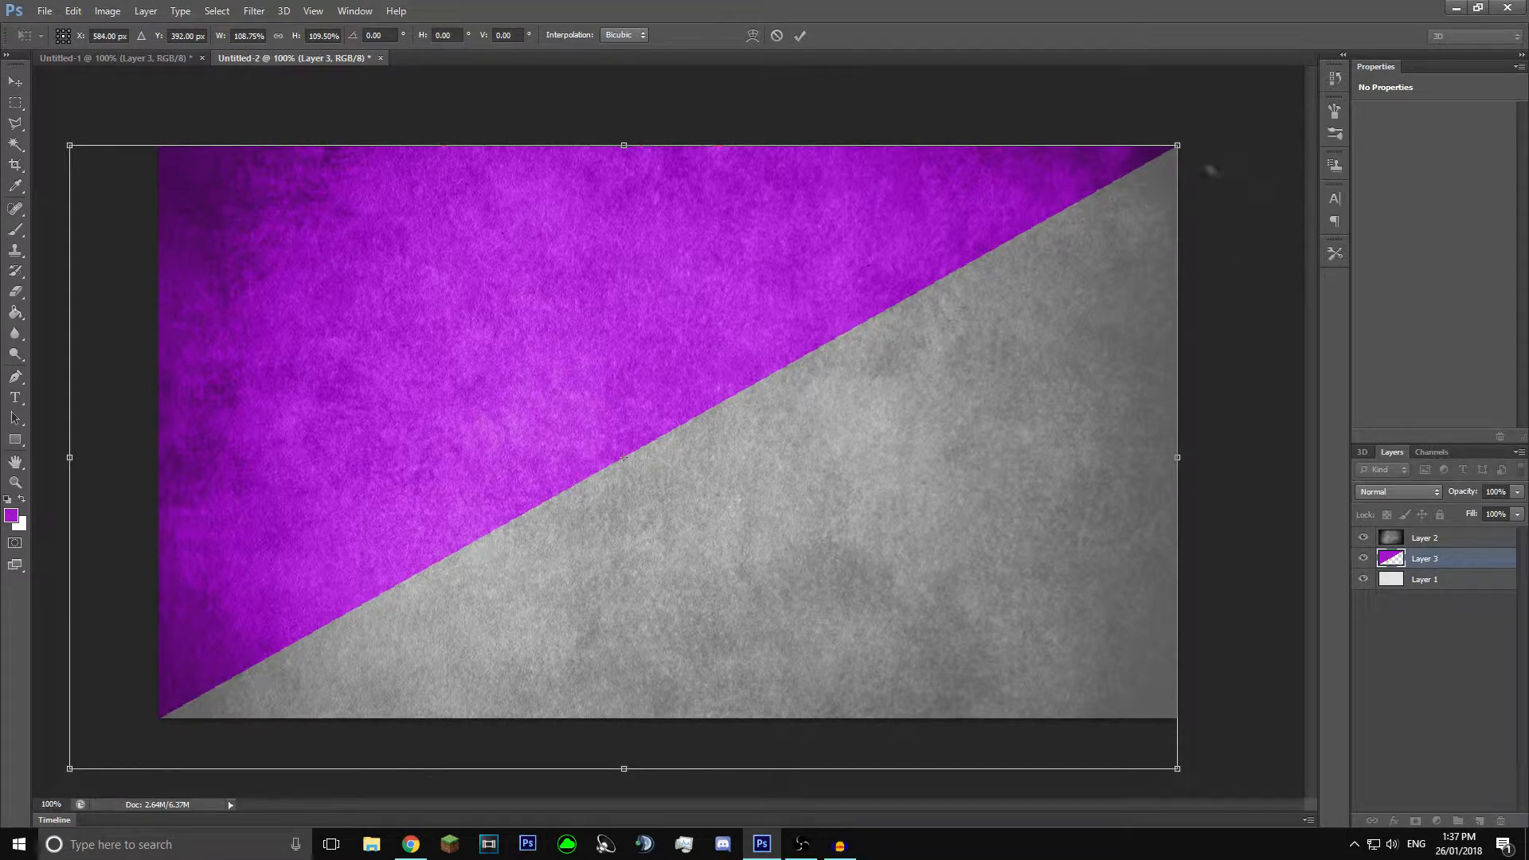
drag(1179, 147, 1214, 125)
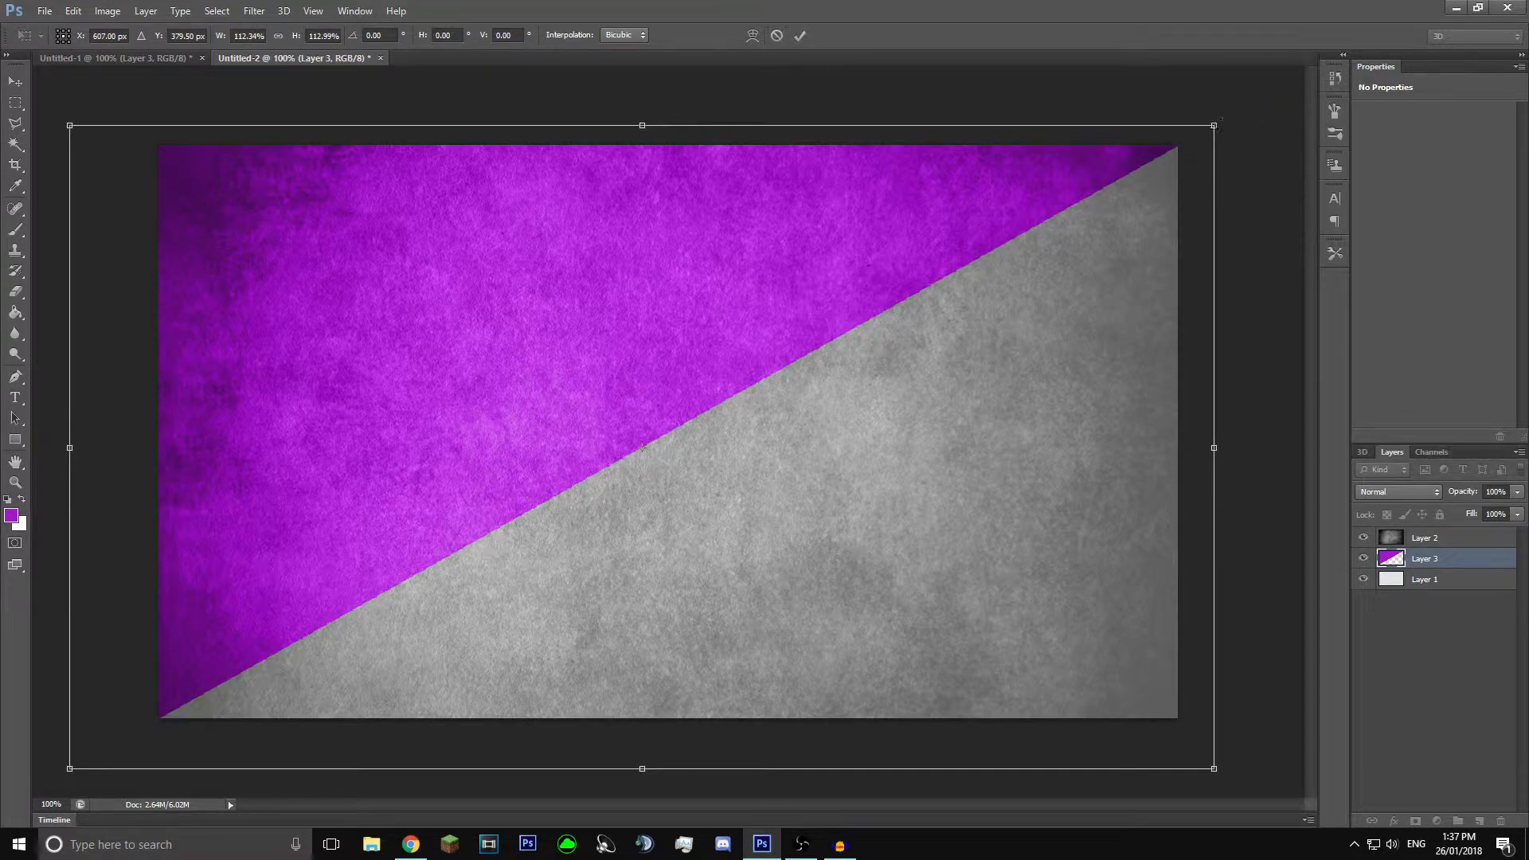
click(801, 34)
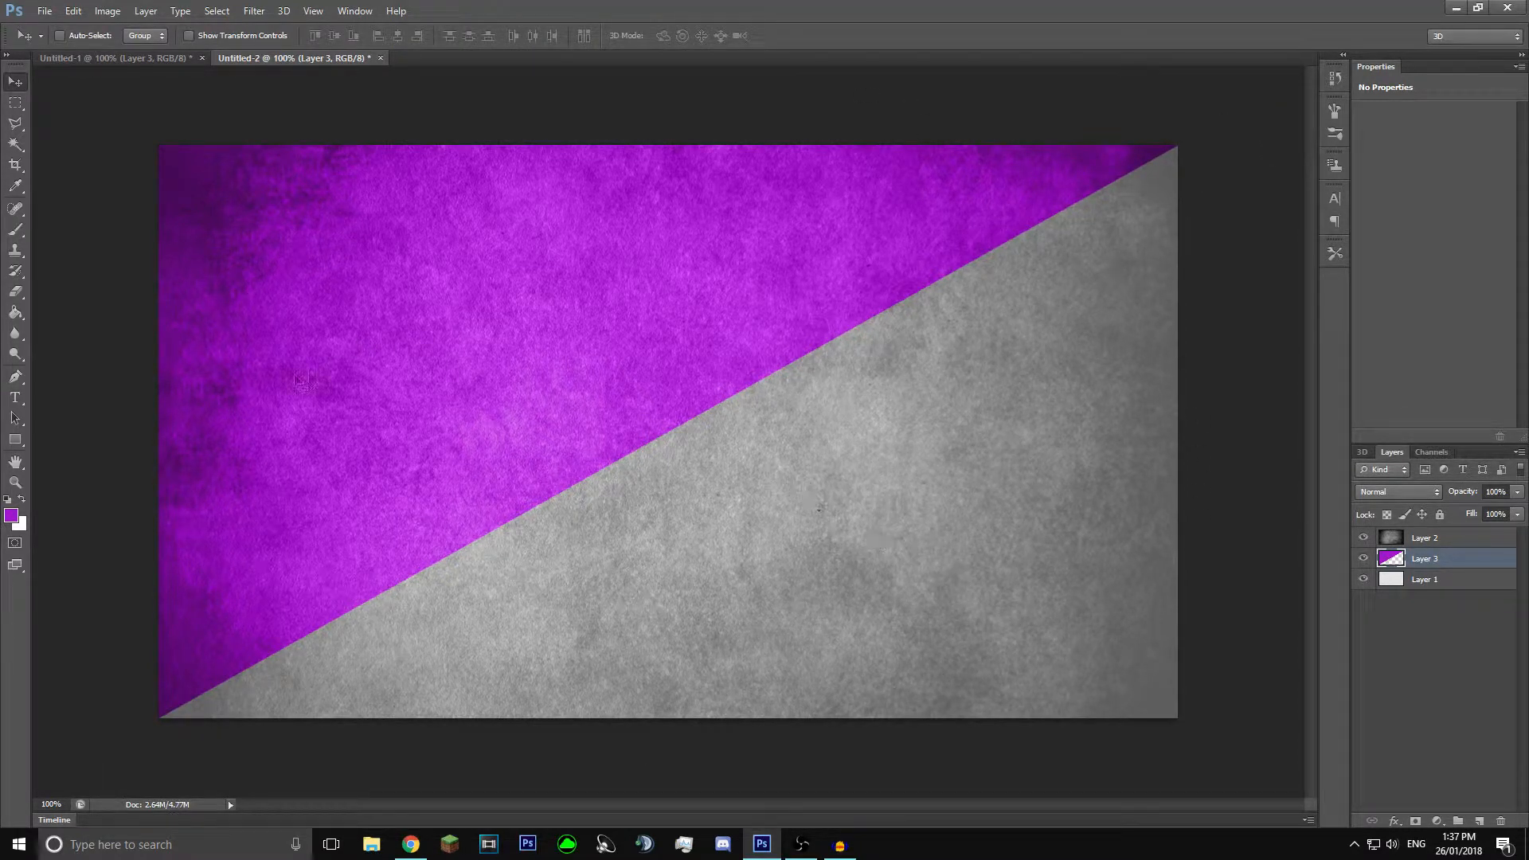
Step: Add white 72 pt Bebas text reading "HOW TO" over the purple half, and place its layer above the grunge texture
click(15, 397)
click(400, 307)
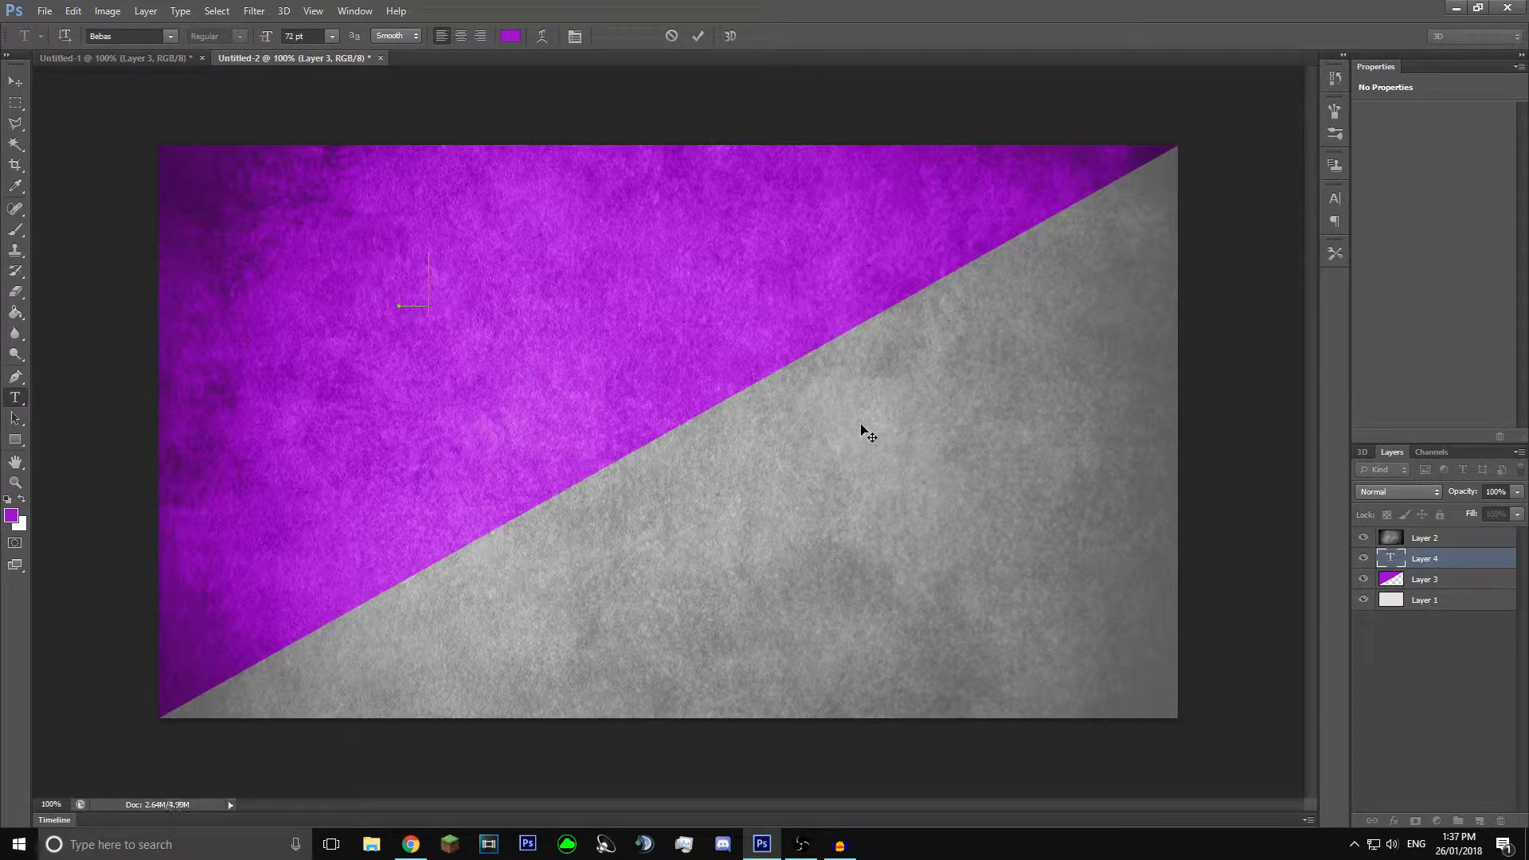
click(511, 36)
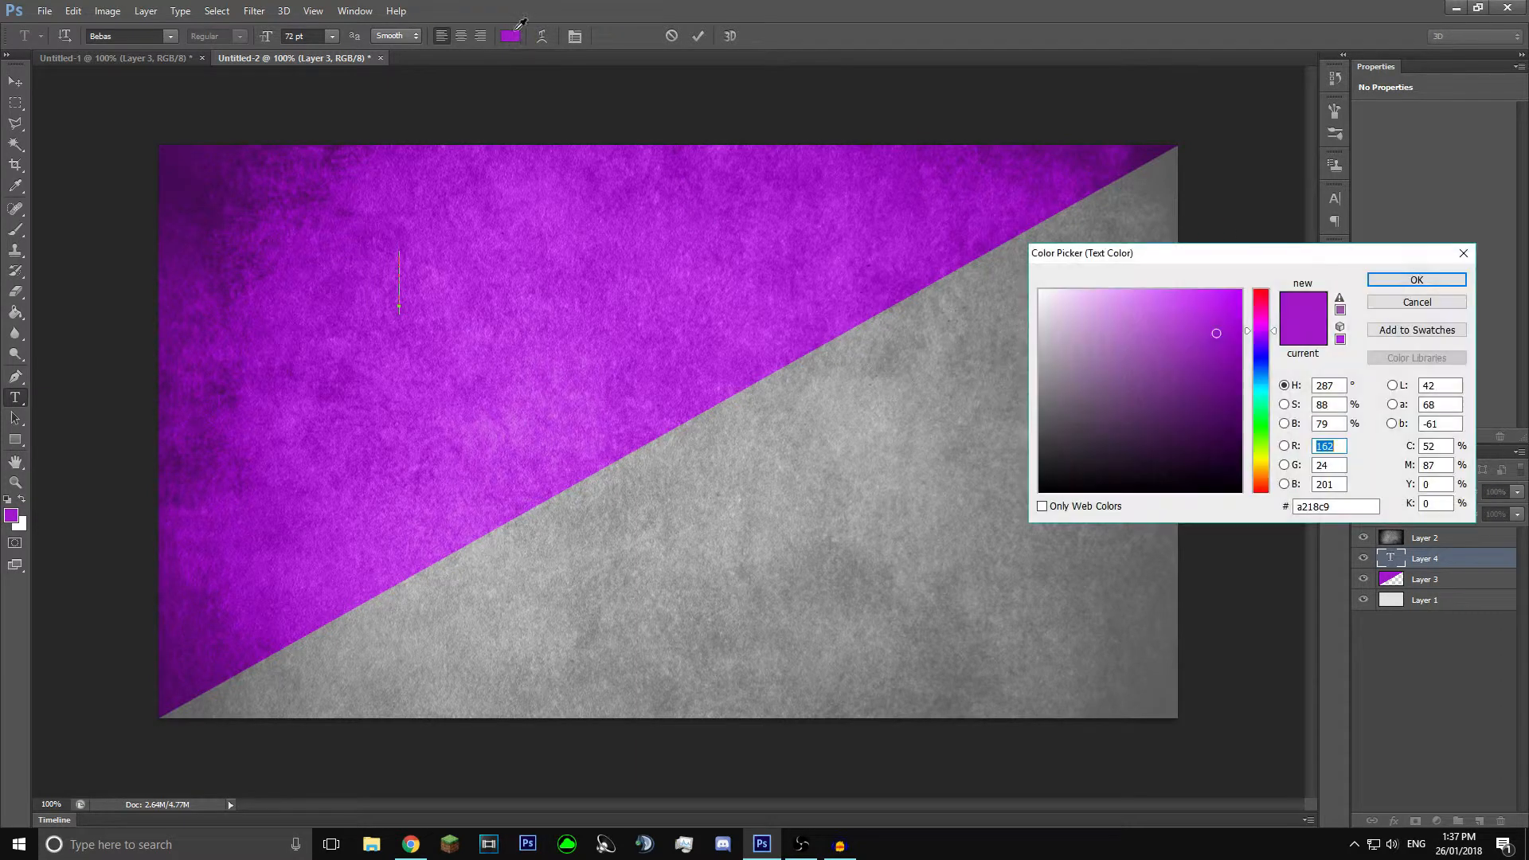
click(1040, 291)
click(1381, 276)
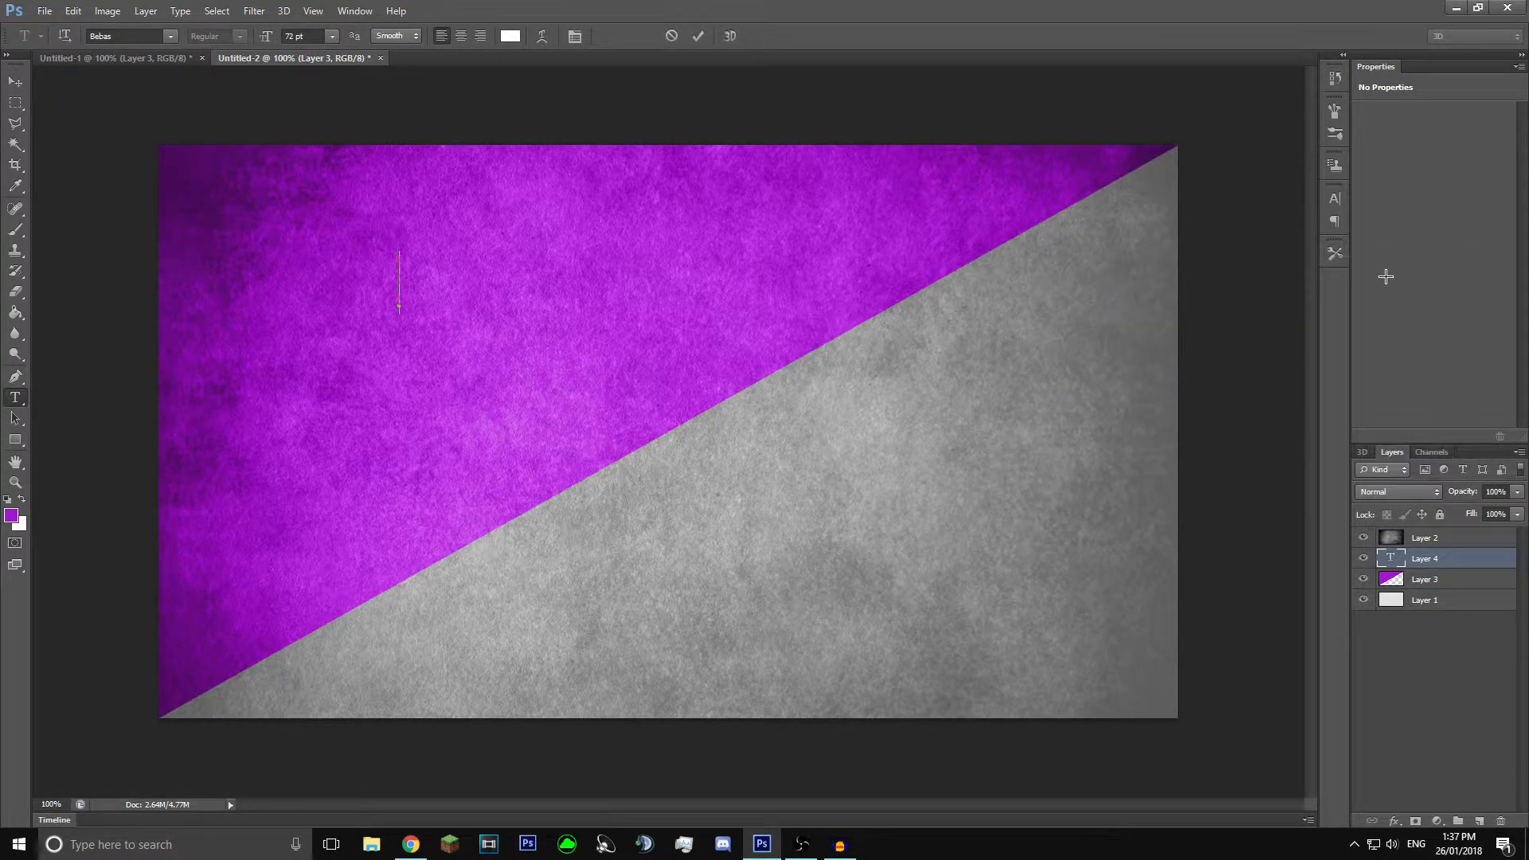
text(HOW TO)
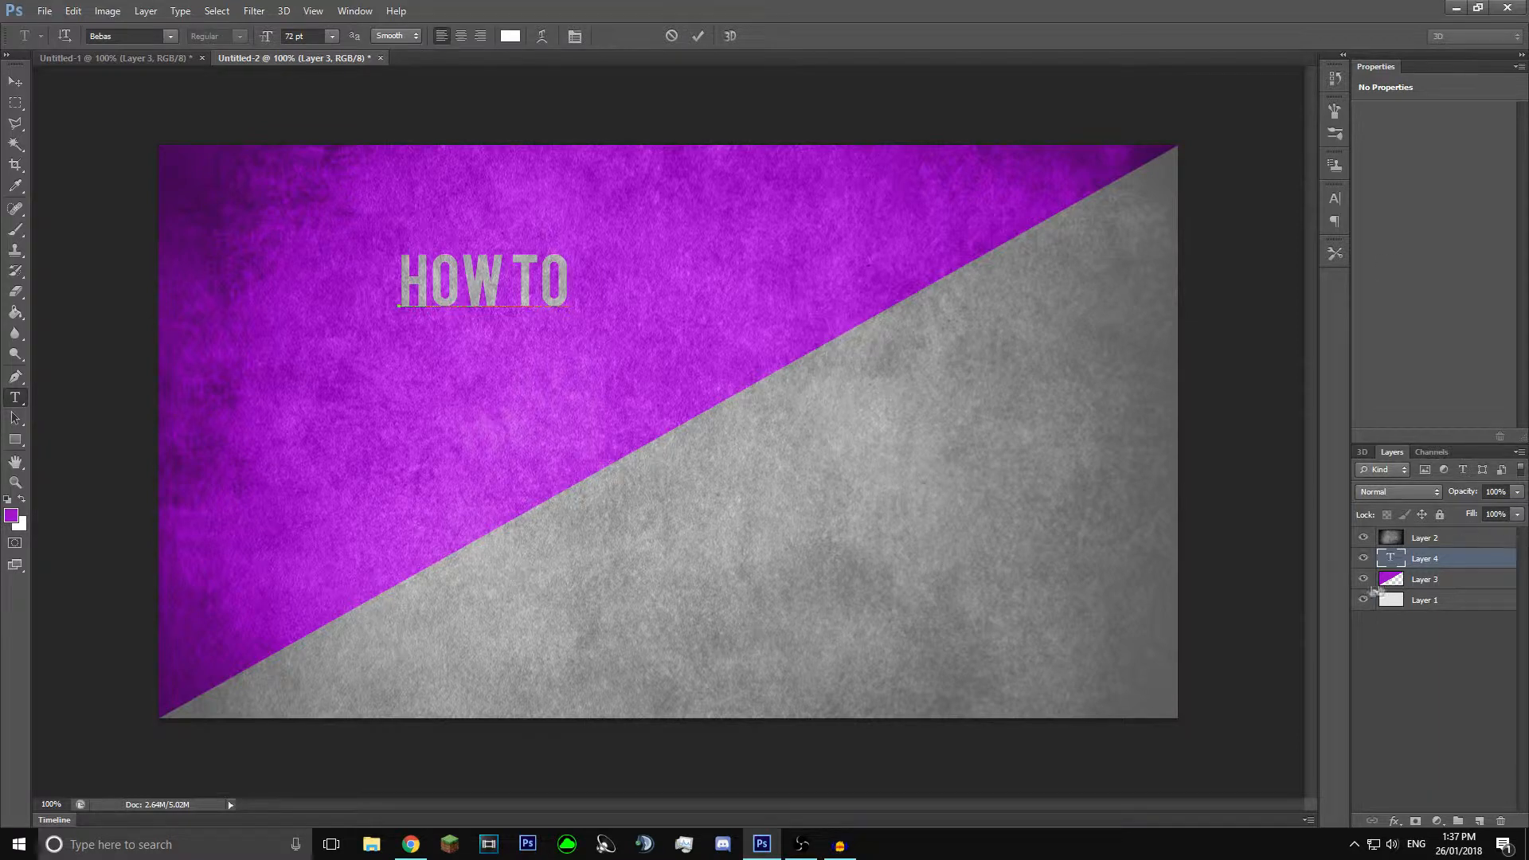
drag(1448, 561, 1443, 537)
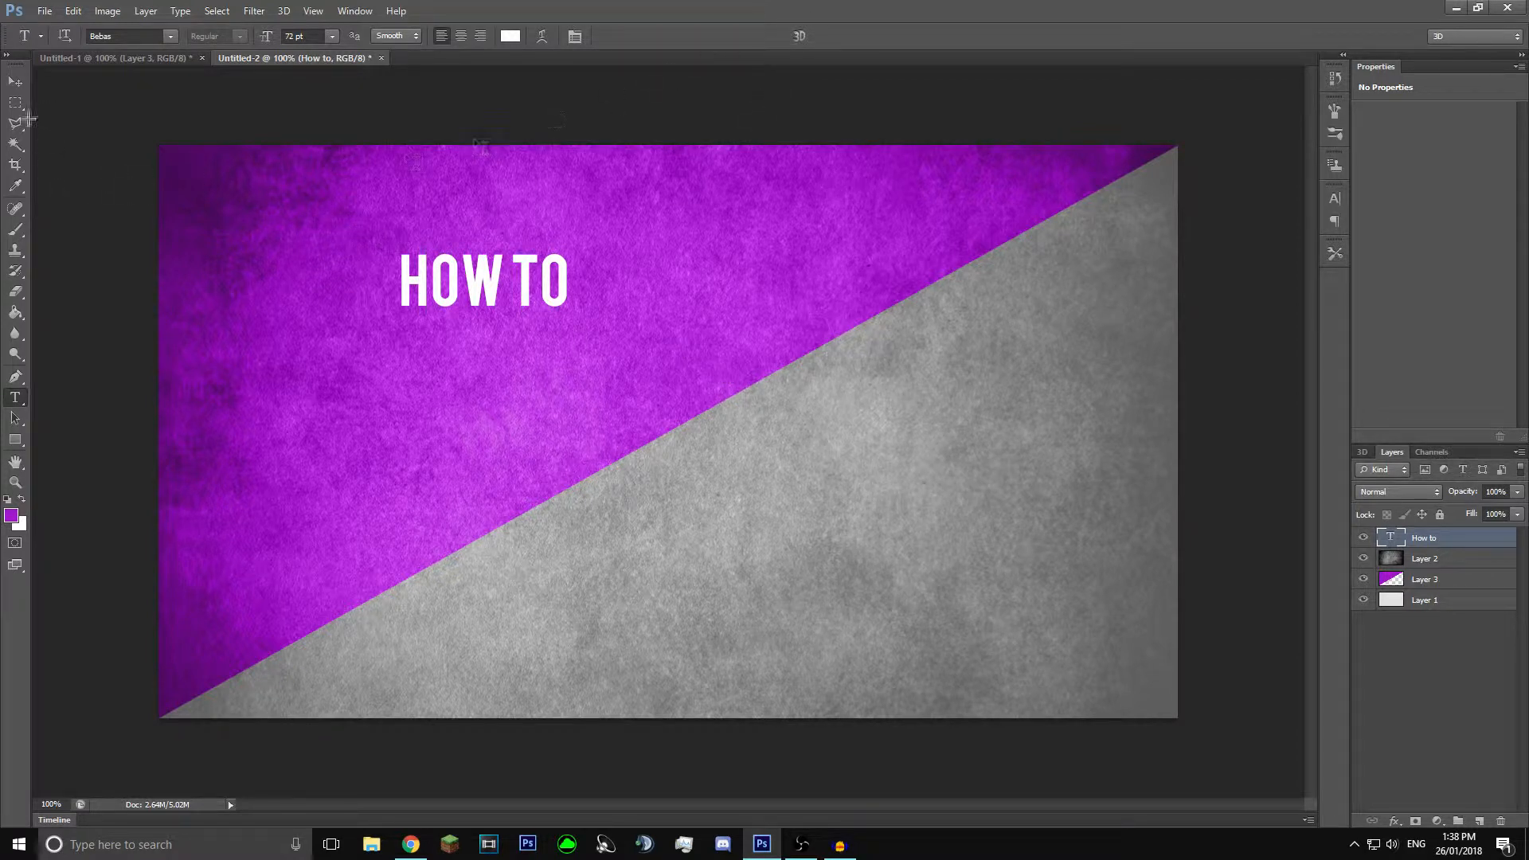
Step: Enlarge the "HOW TO" text to about 189 pt and position it in the canvas's upper-left corner
click(16, 79)
drag(542, 290, 524, 297)
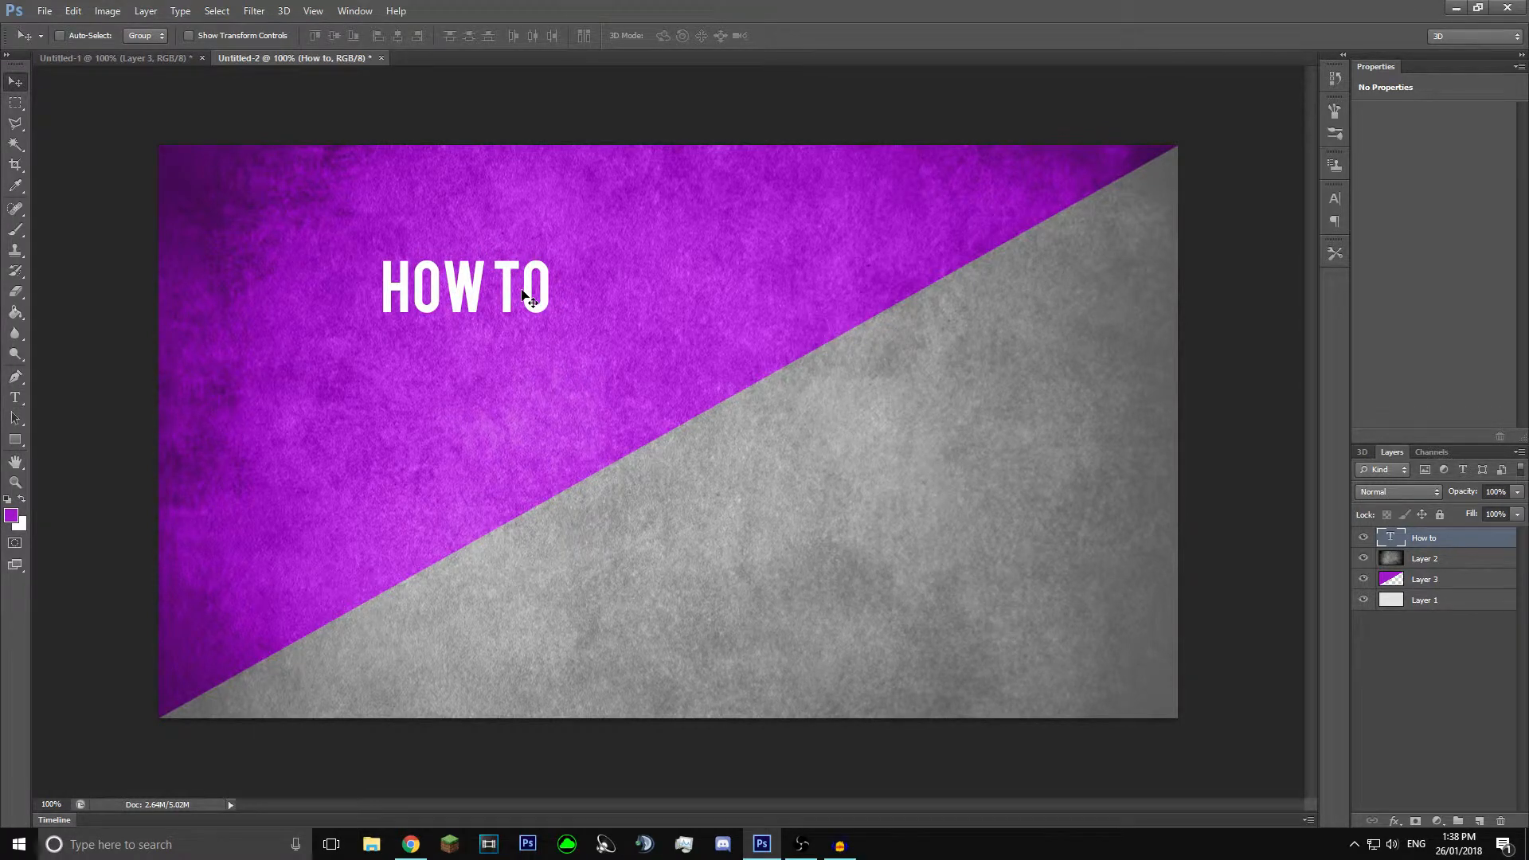
key(ctrl+t)
drag(551, 257, 827, 157)
drag(705, 246, 491, 243)
drag(355, 230, 368, 237)
click(799, 35)
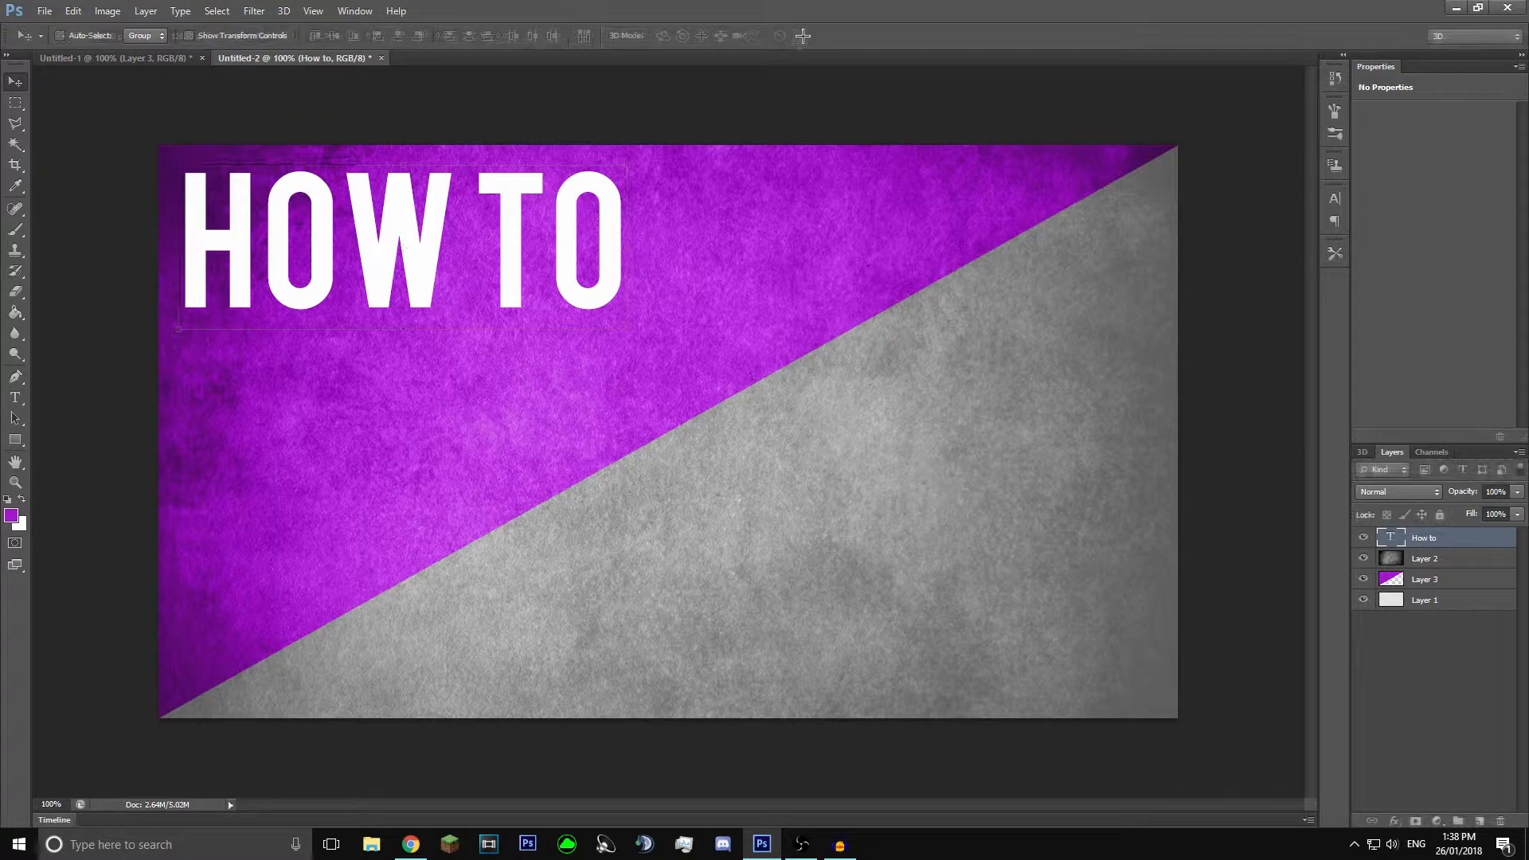
Step: Duplicate the "HOW TO" text layer as "Thumbnail" and move the copy onto the canvas's lower-right gray half
right_click(1453, 549)
click(1306, 234)
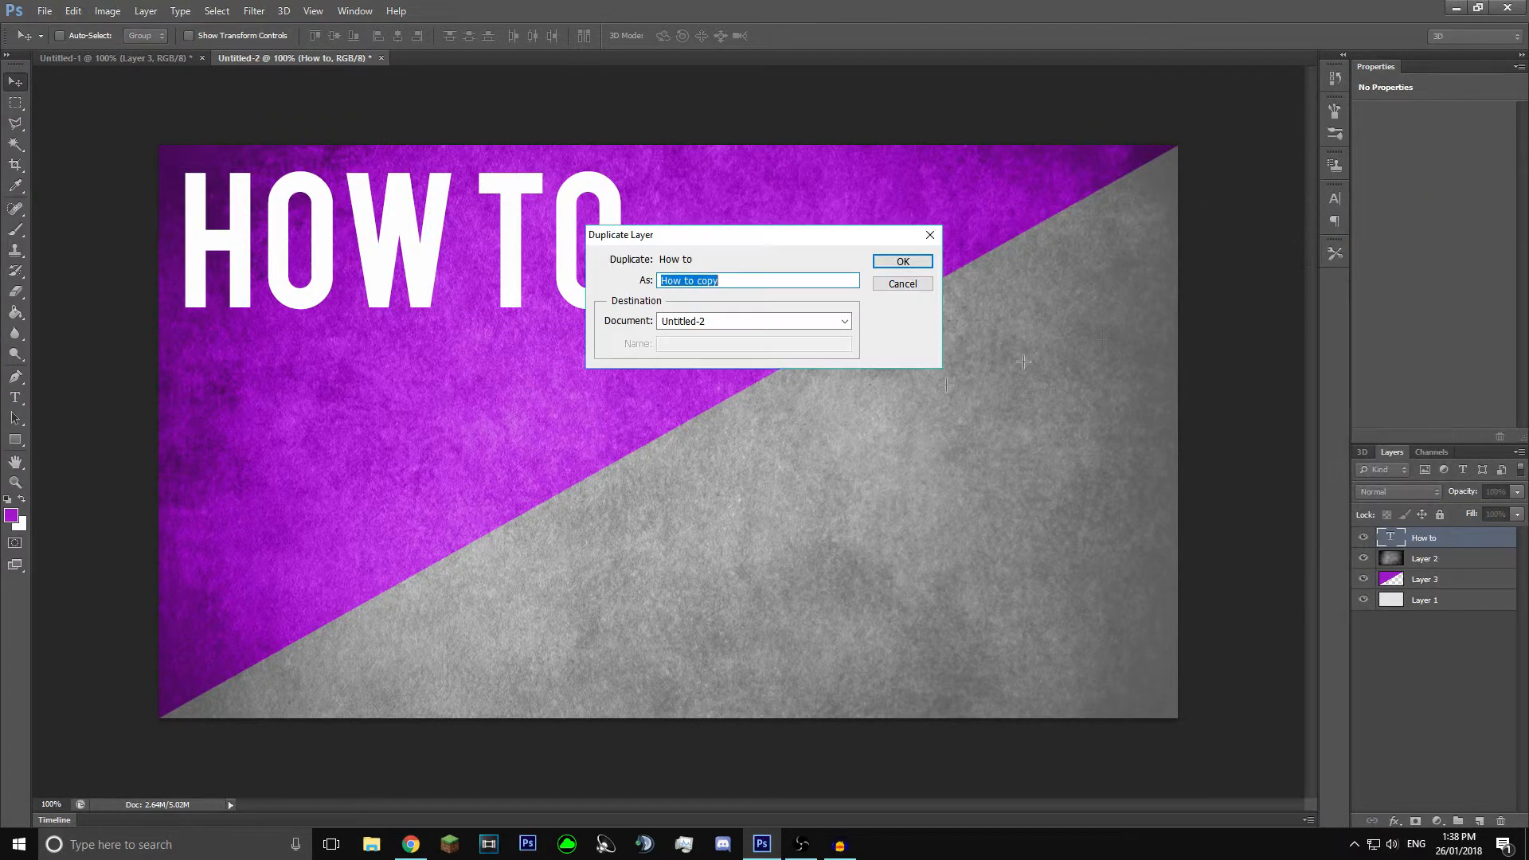
text(Thumbnail)
click(902, 261)
drag(361, 255, 809, 591)
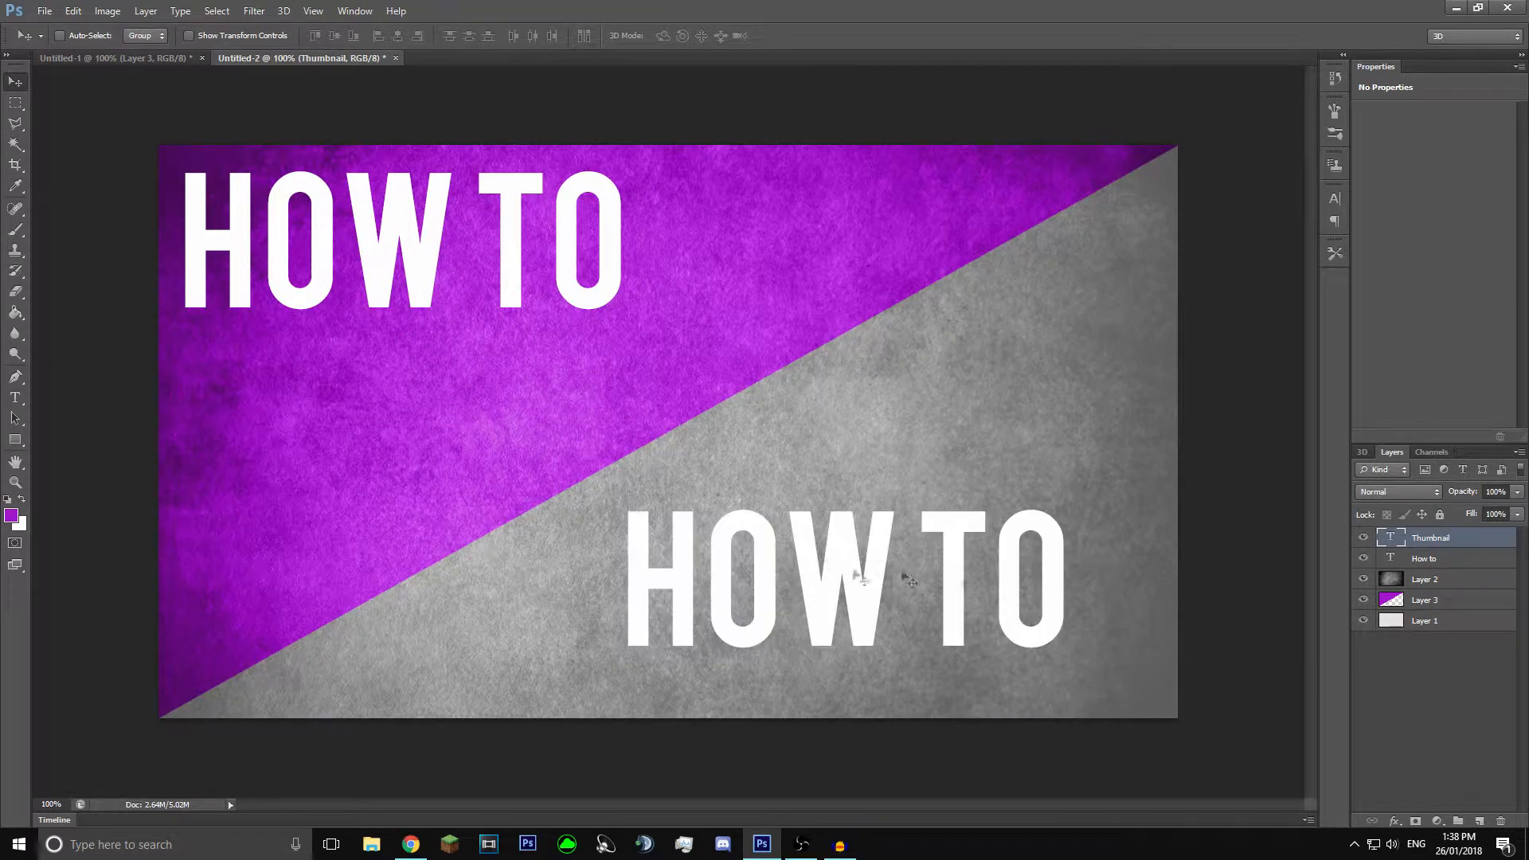
Step: Replace the wording of the duplicated text on the gray half with "THUMBNAIL"
click(16, 398)
click(1061, 581)
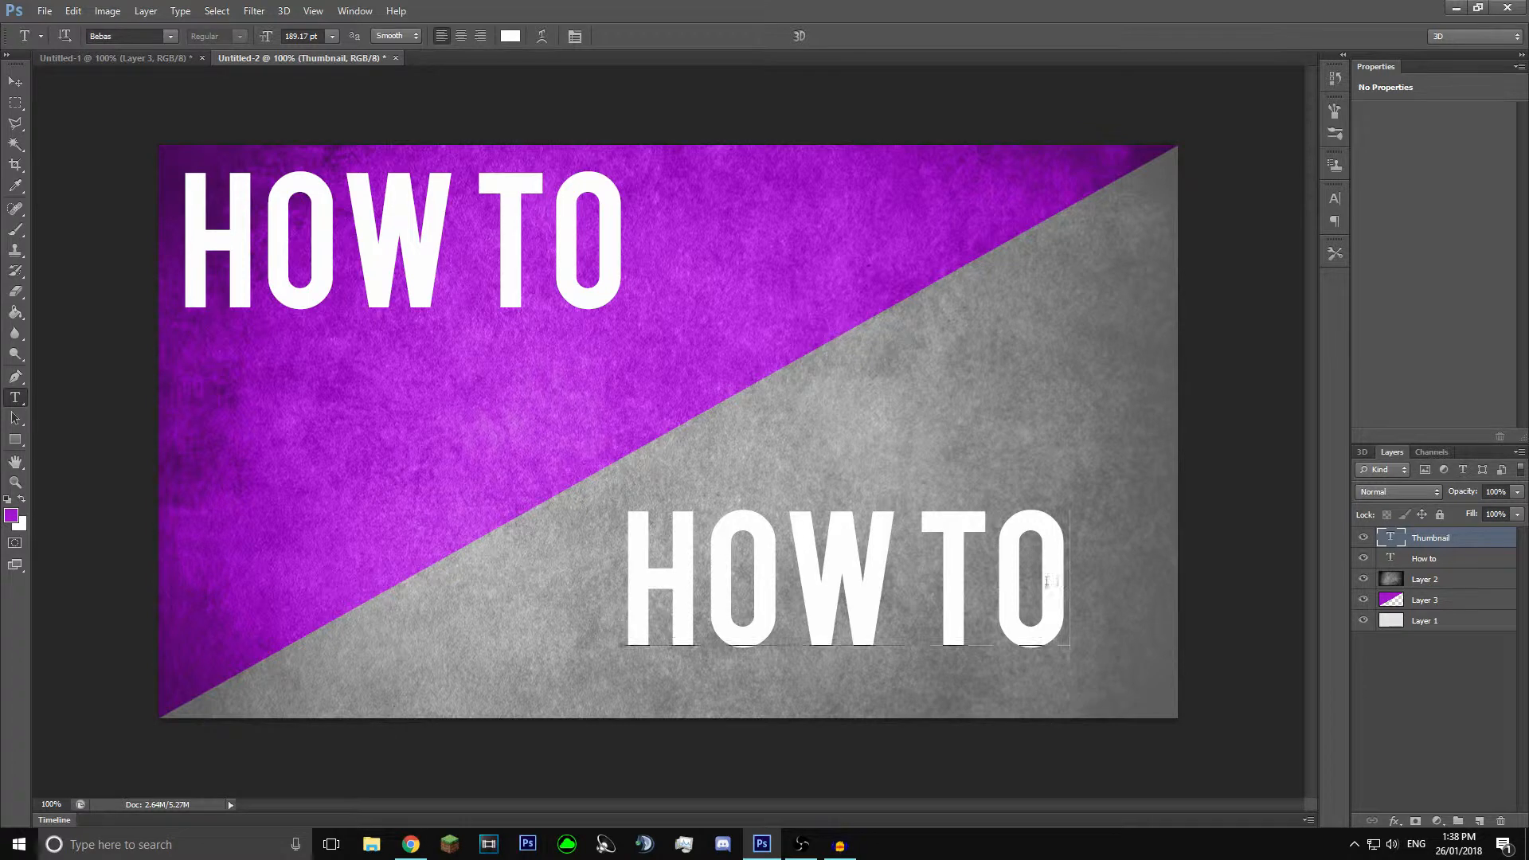
drag(1061, 581, 626, 575)
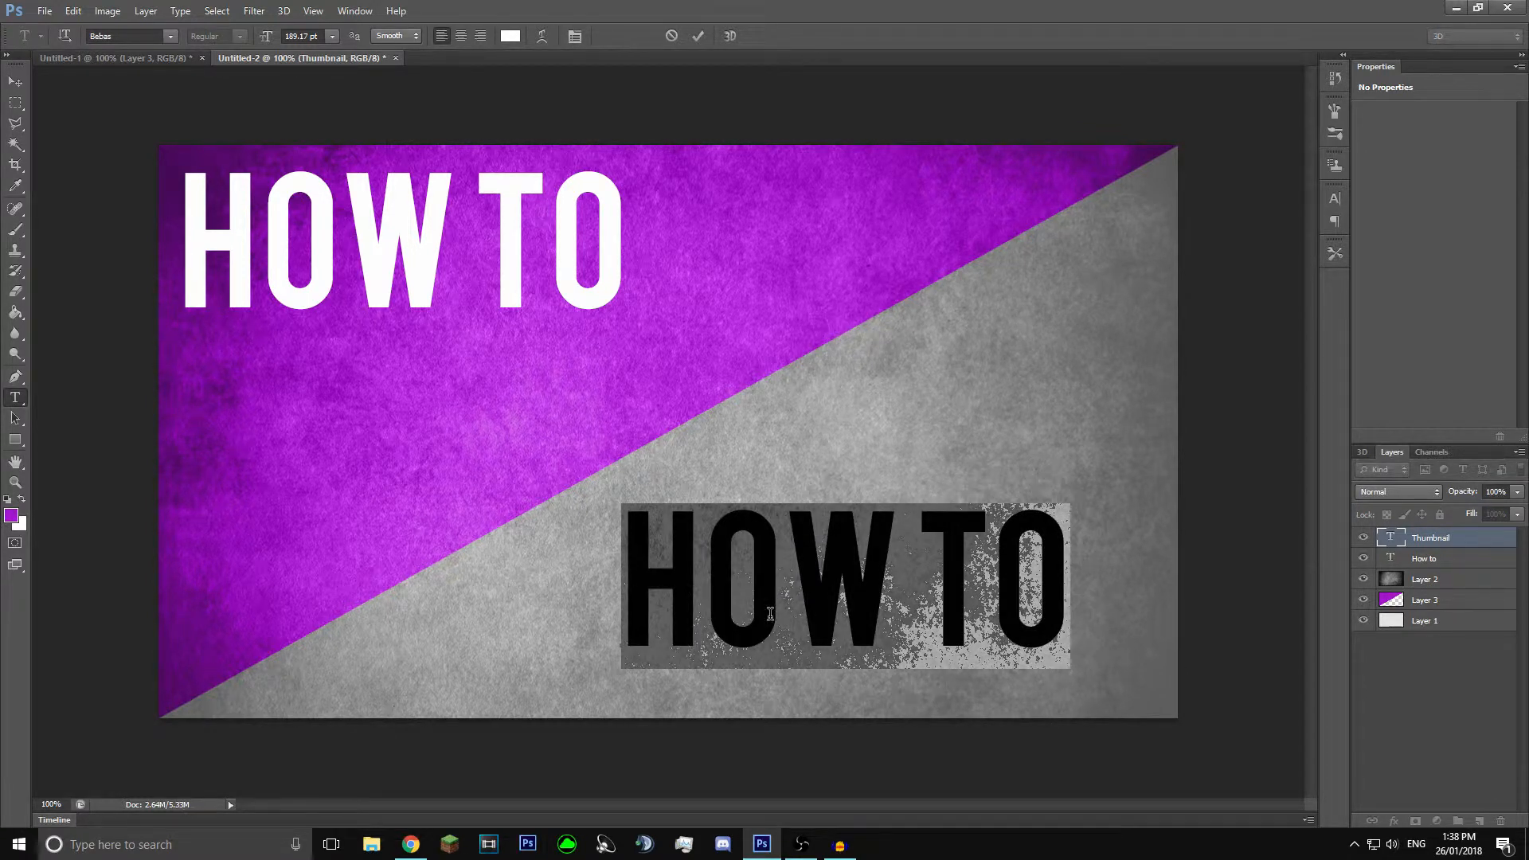
text(THUMB)
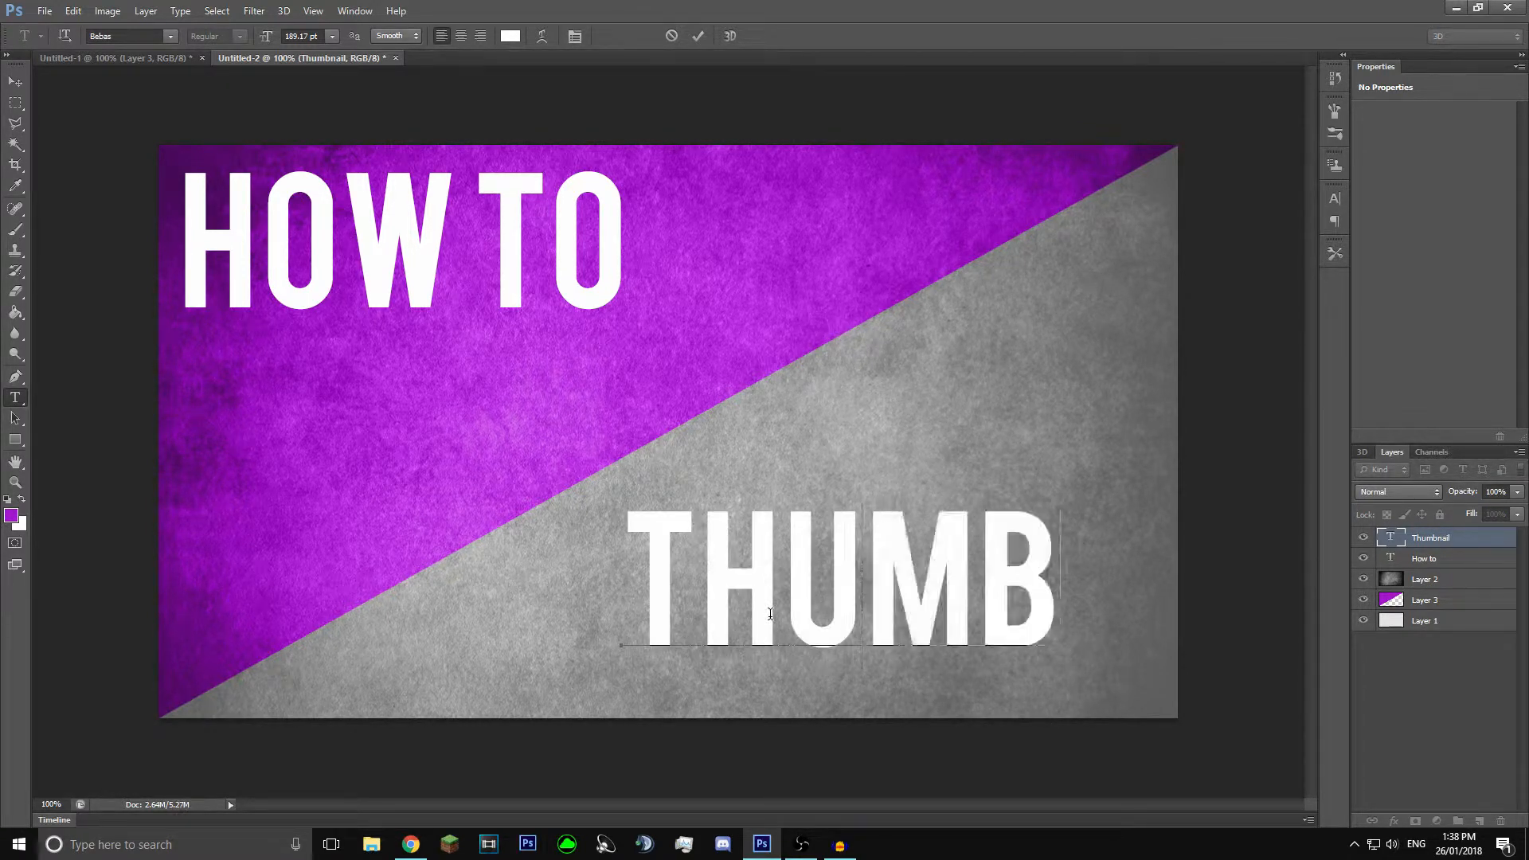
text(NAIL)
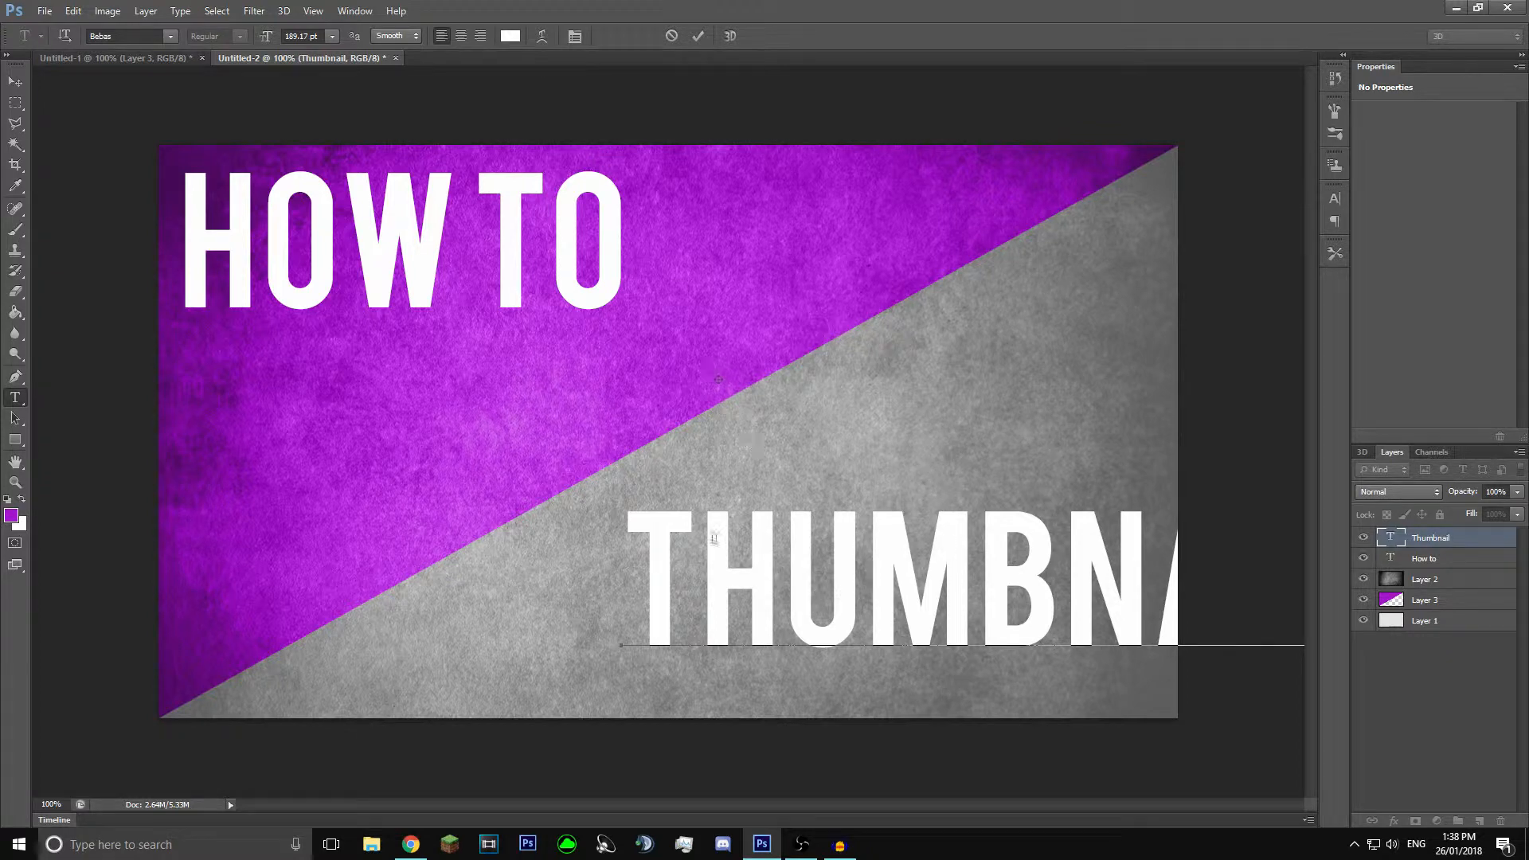
Step: Recolor the whole "THUMBNAIL" text with the purple foreground color
key(ctrl+a)
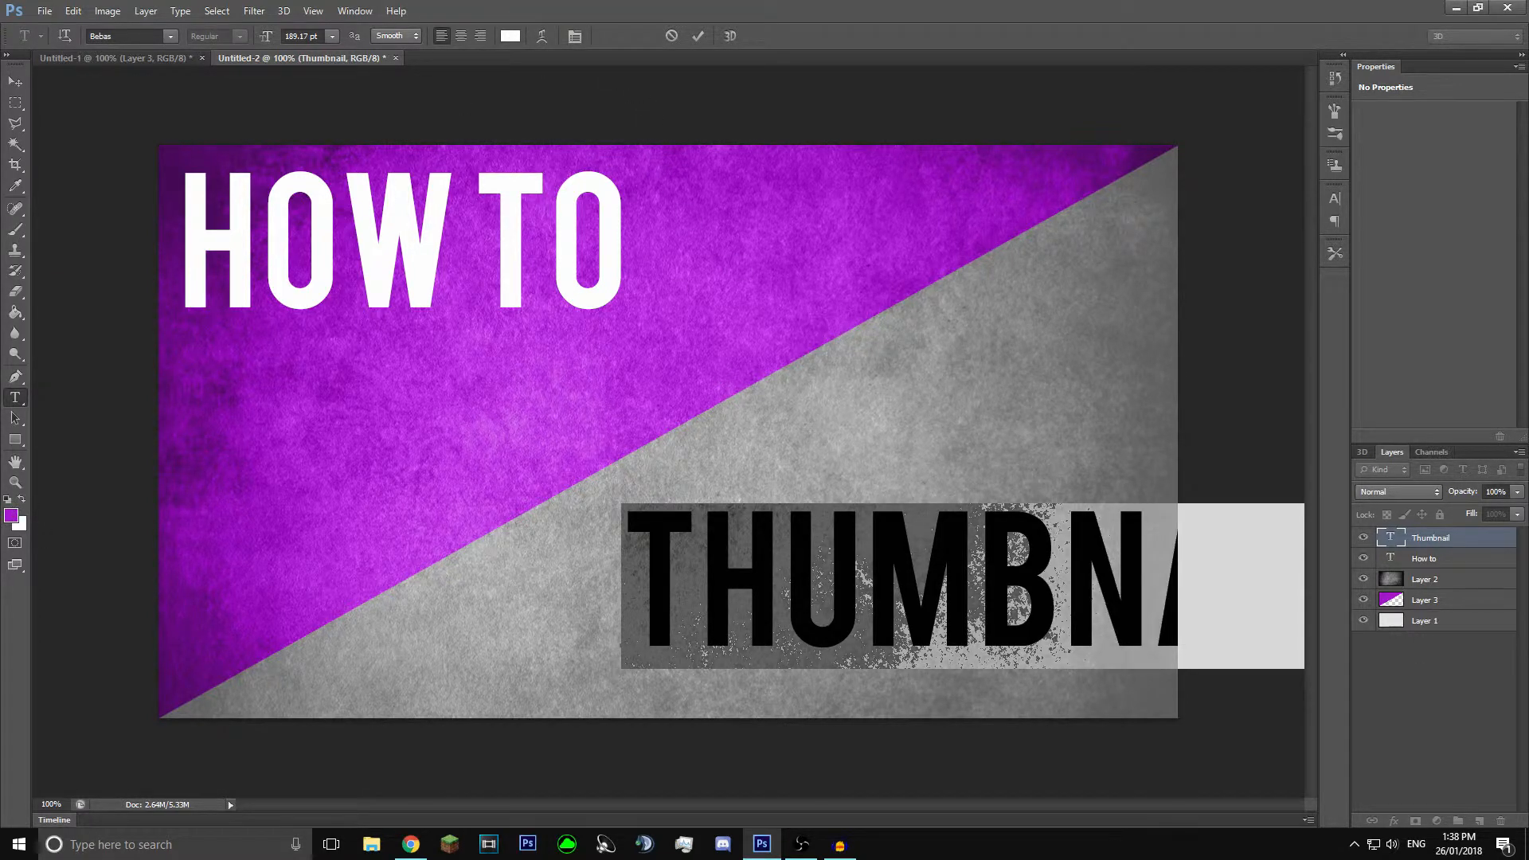
click(11, 515)
click(1440, 284)
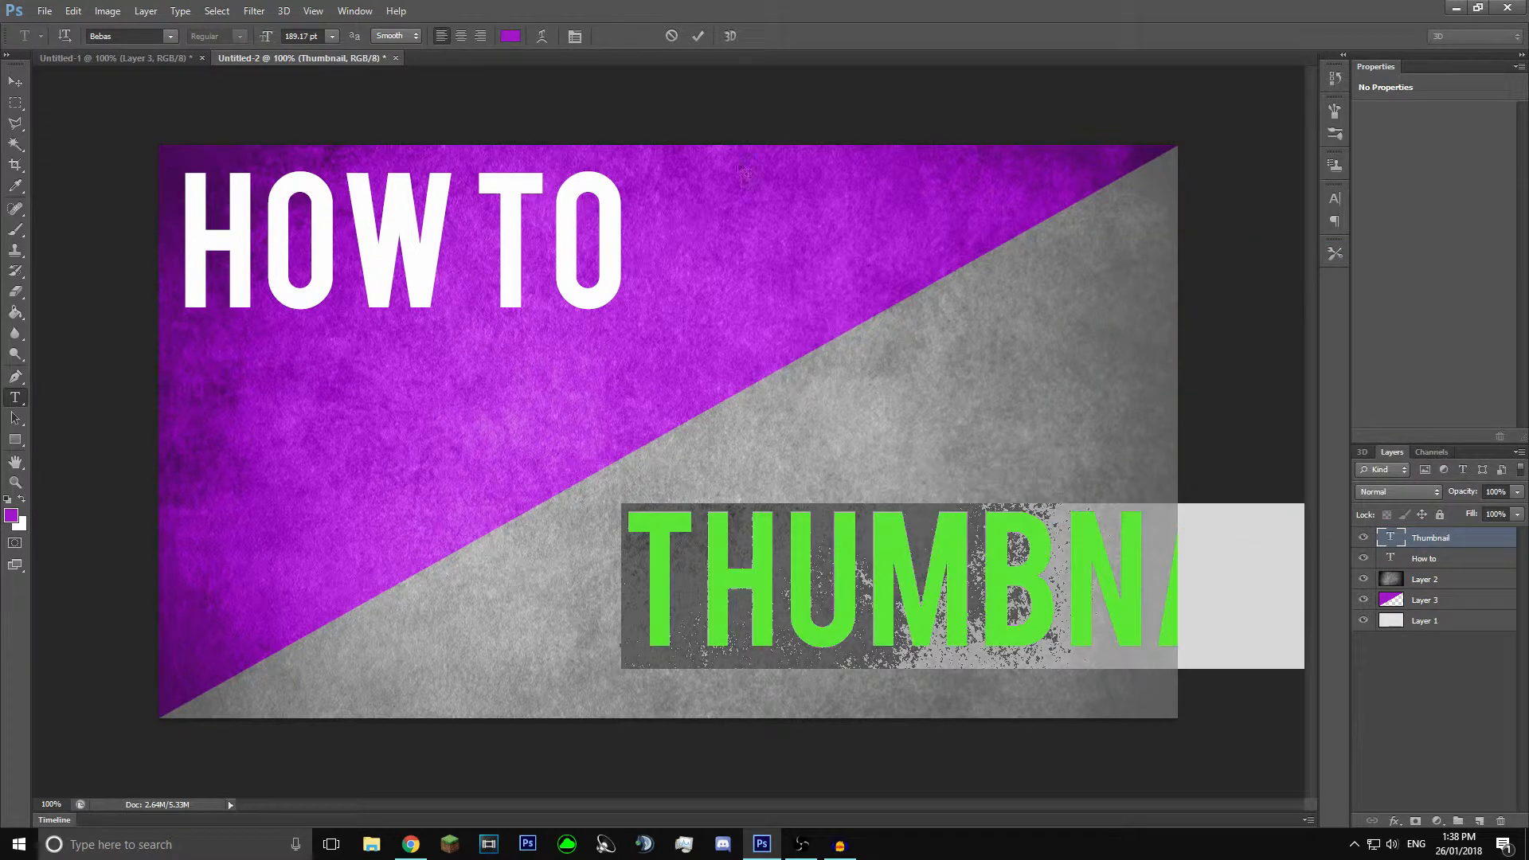
click(698, 36)
Step: Scale the "THUMBNAIL" text to about 90% and fit it into the canvas's lower-right corner
click(15, 81)
drag(937, 621, 759, 676)
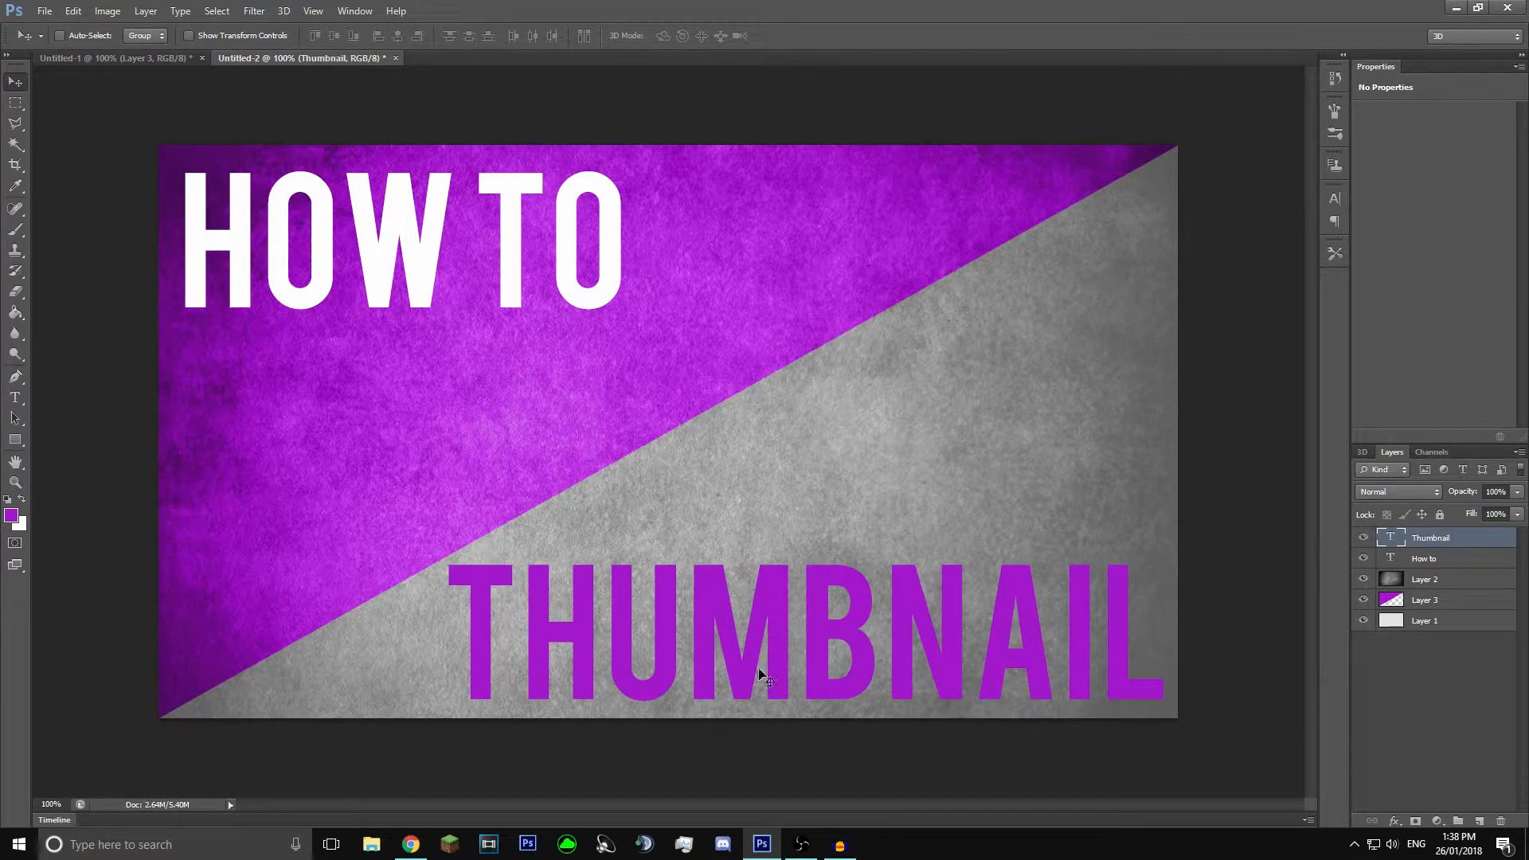
key(ctrl+t)
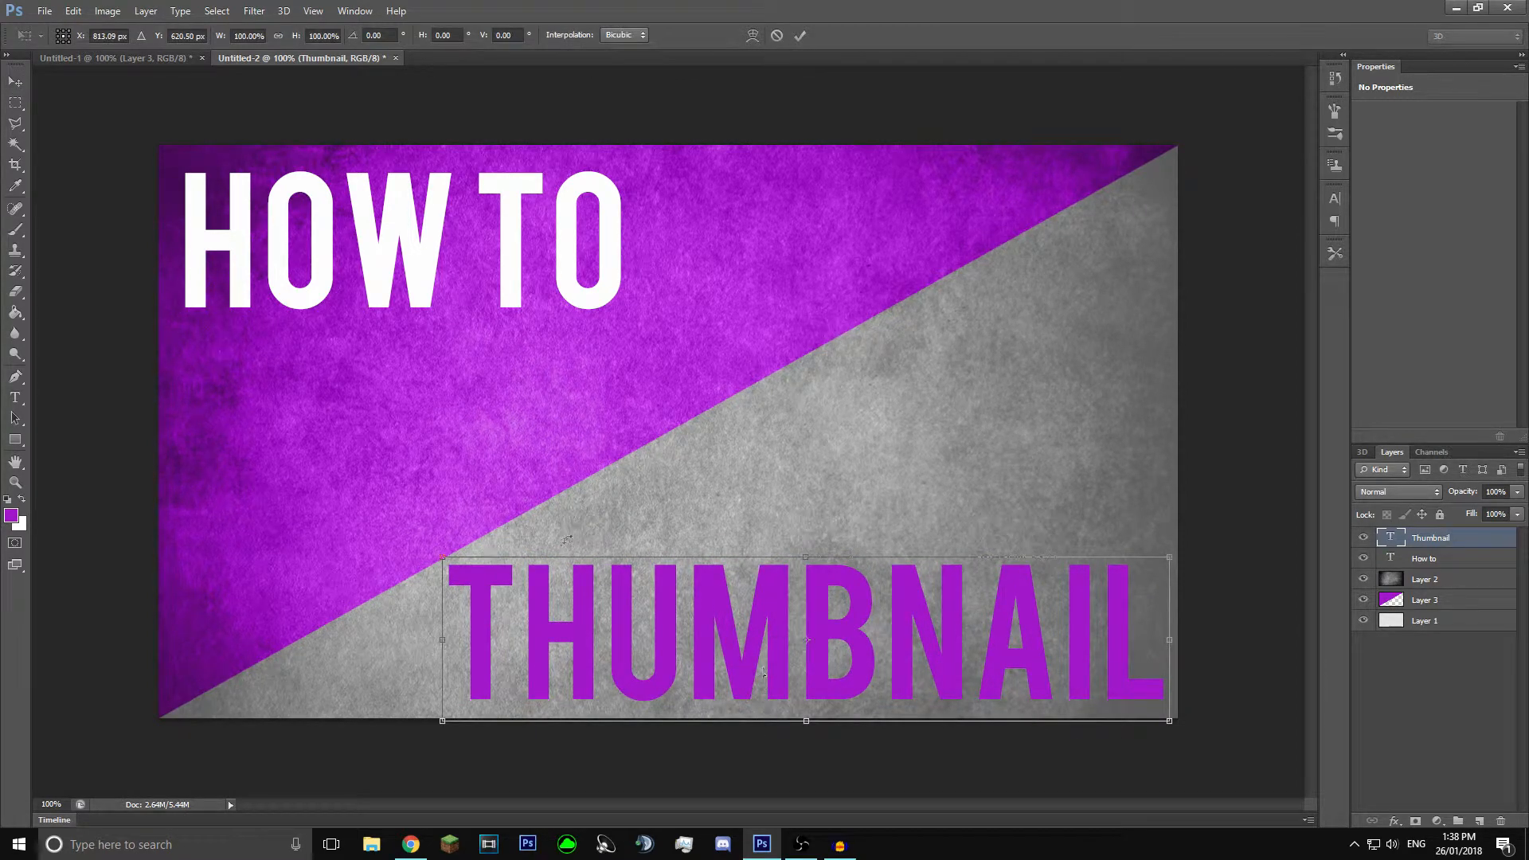
drag(439, 556, 517, 570)
drag(1045, 648, 1039, 642)
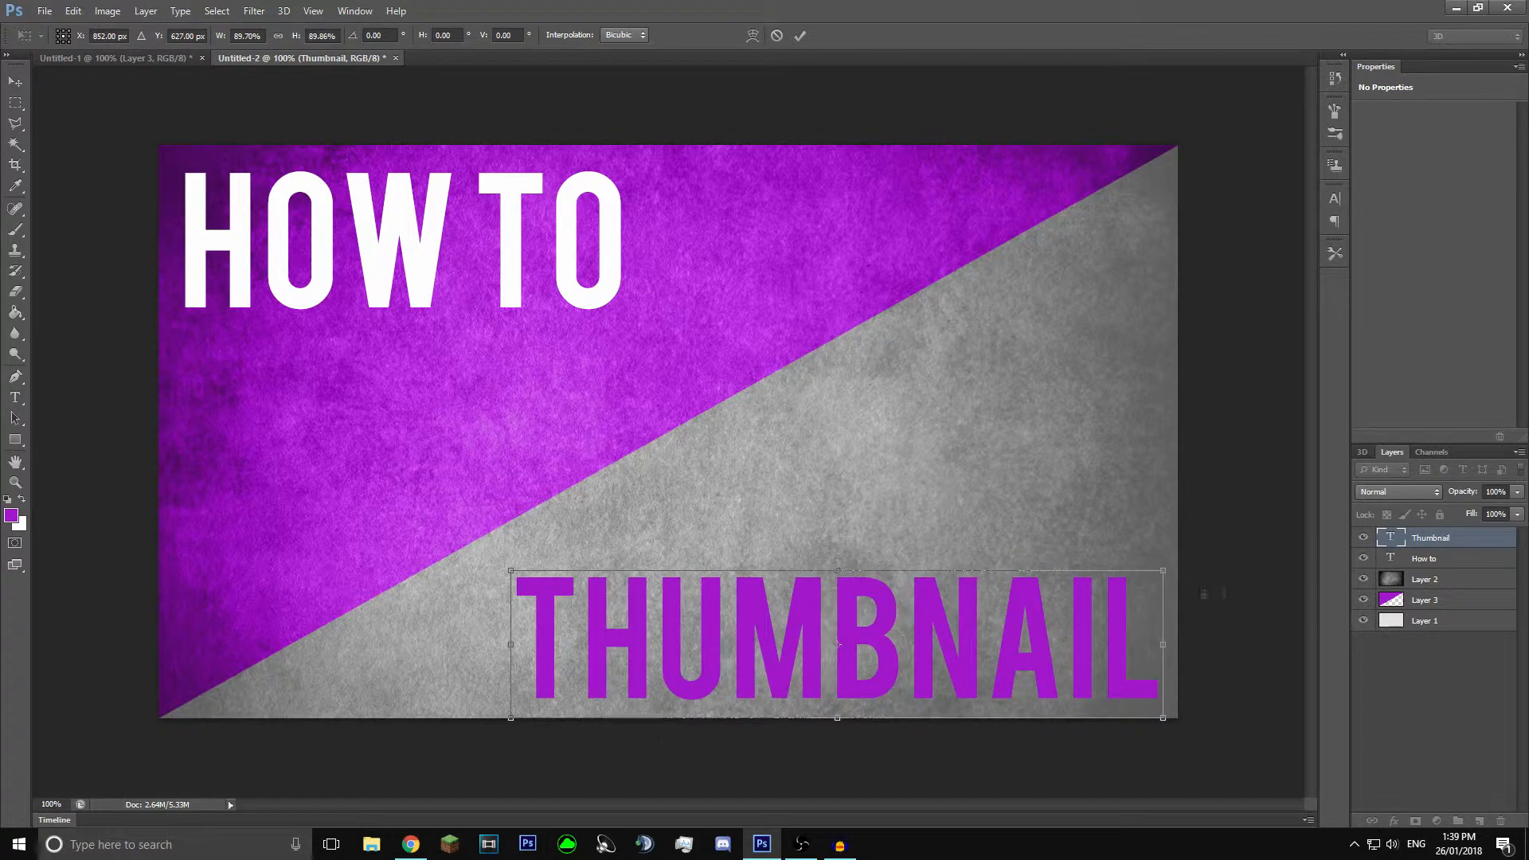
click(799, 35)
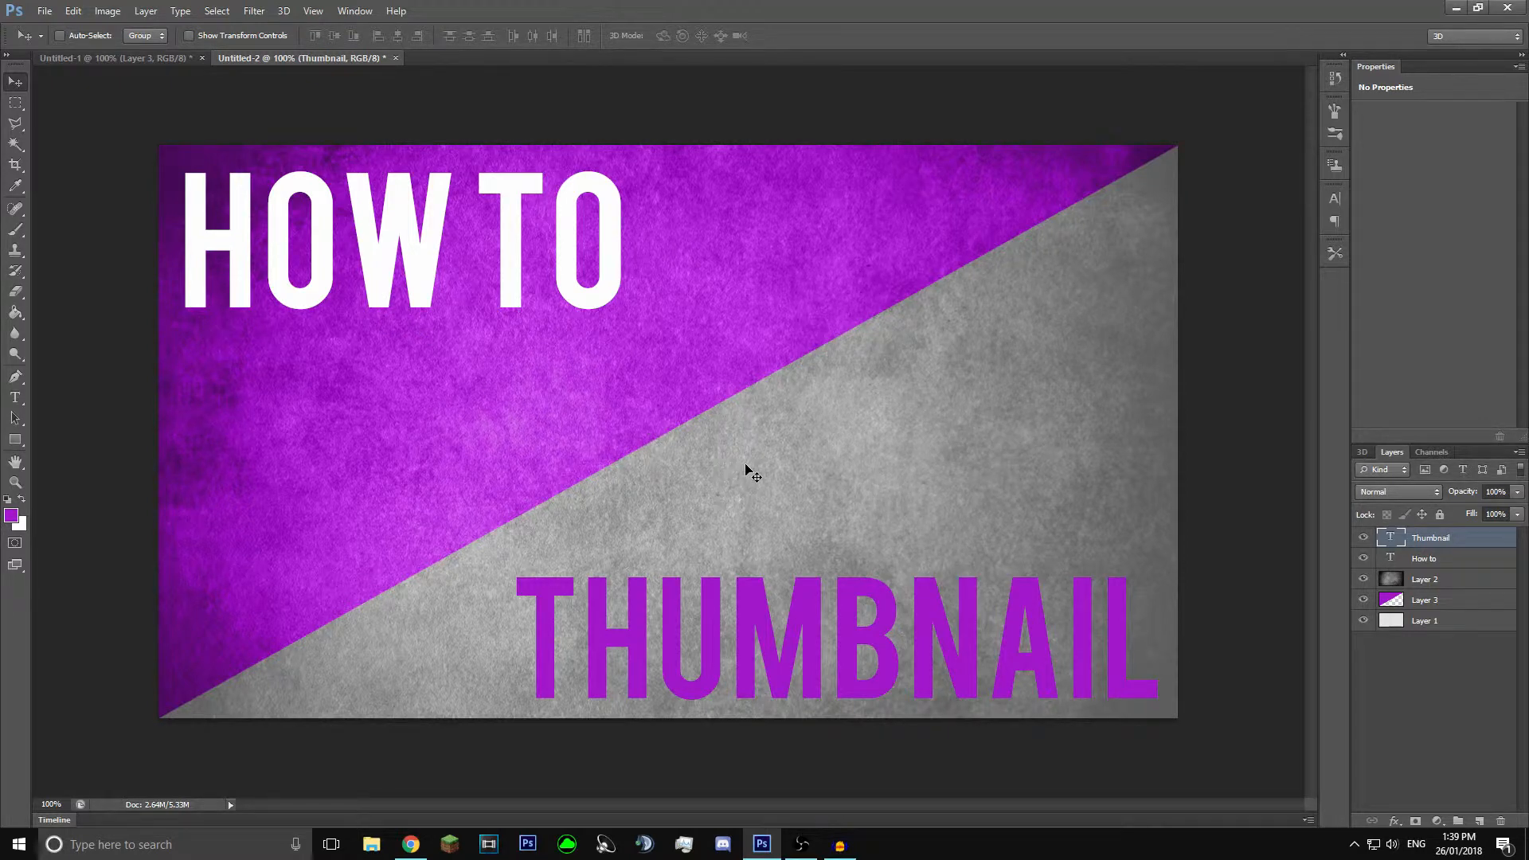
Step: Give the "HOW TO" layer a thickened black outside stroke and a linear black-to-white gradient overlay at about 30% opacity
click(1432, 560)
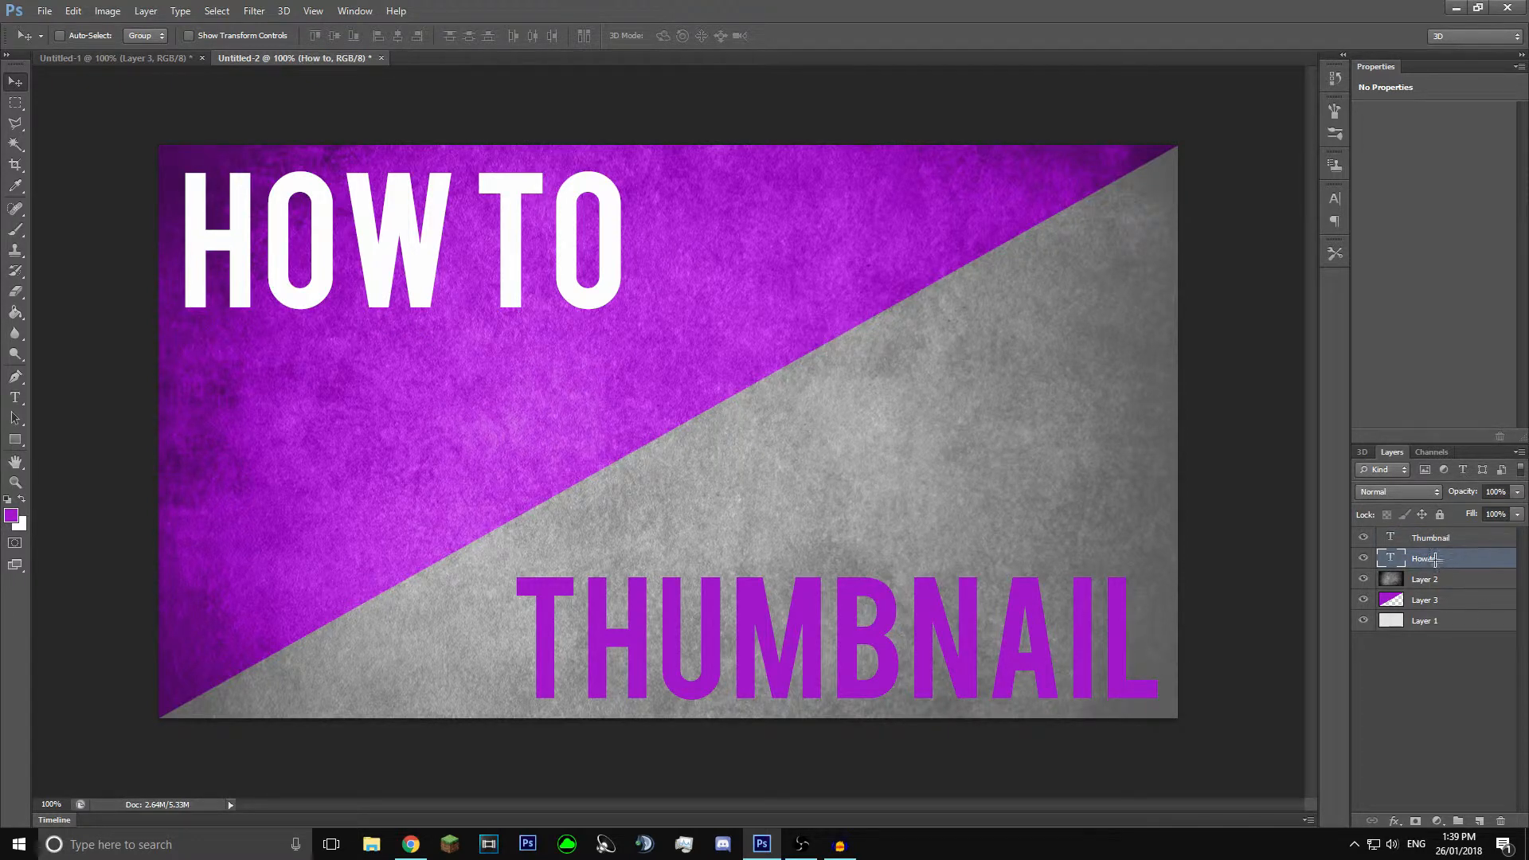
right_click(1436, 563)
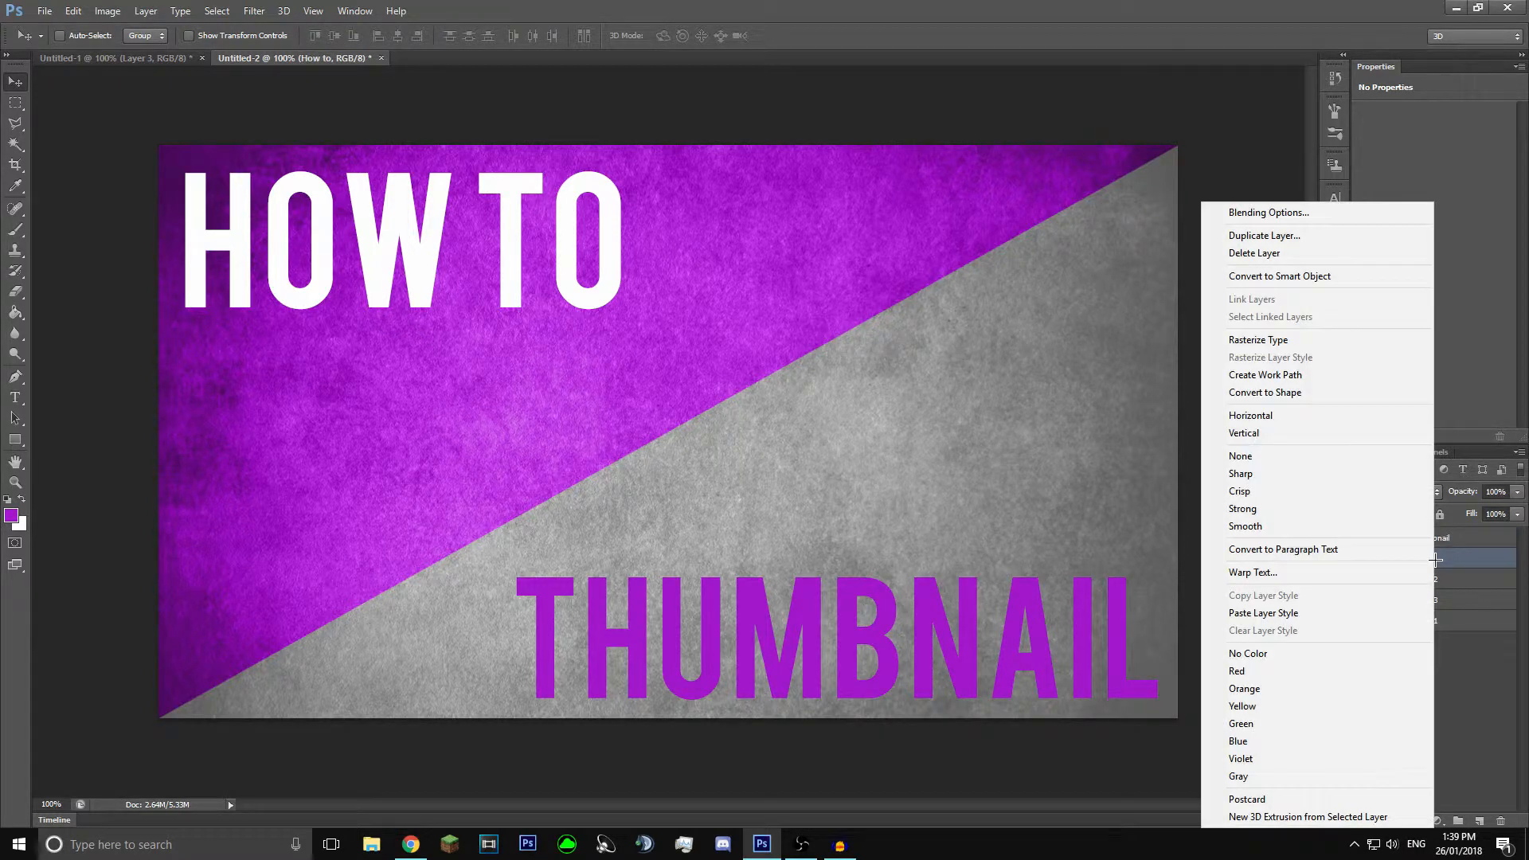
click(1294, 214)
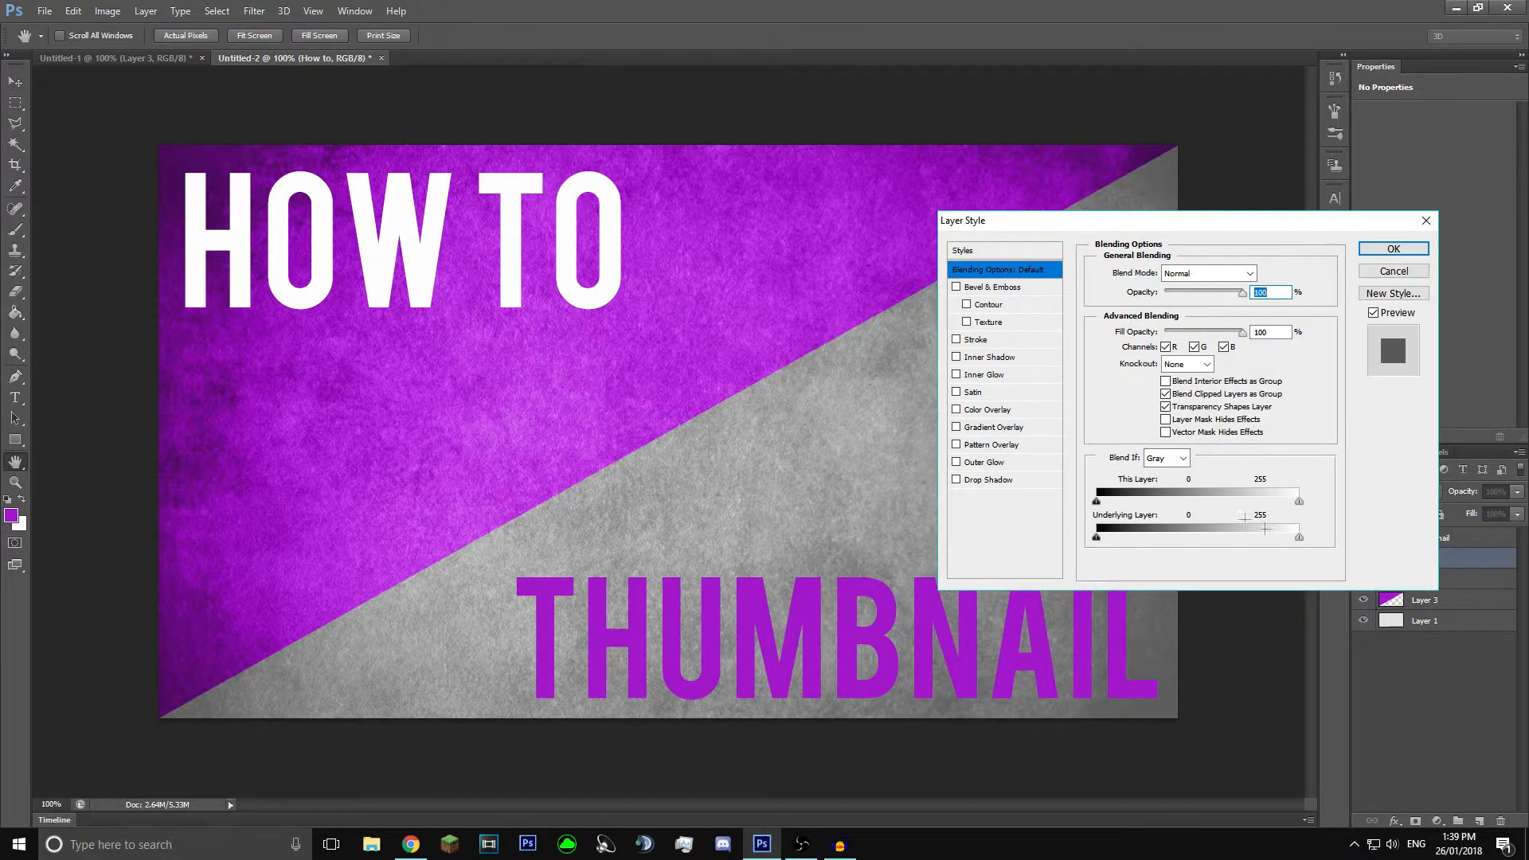
click(1000, 340)
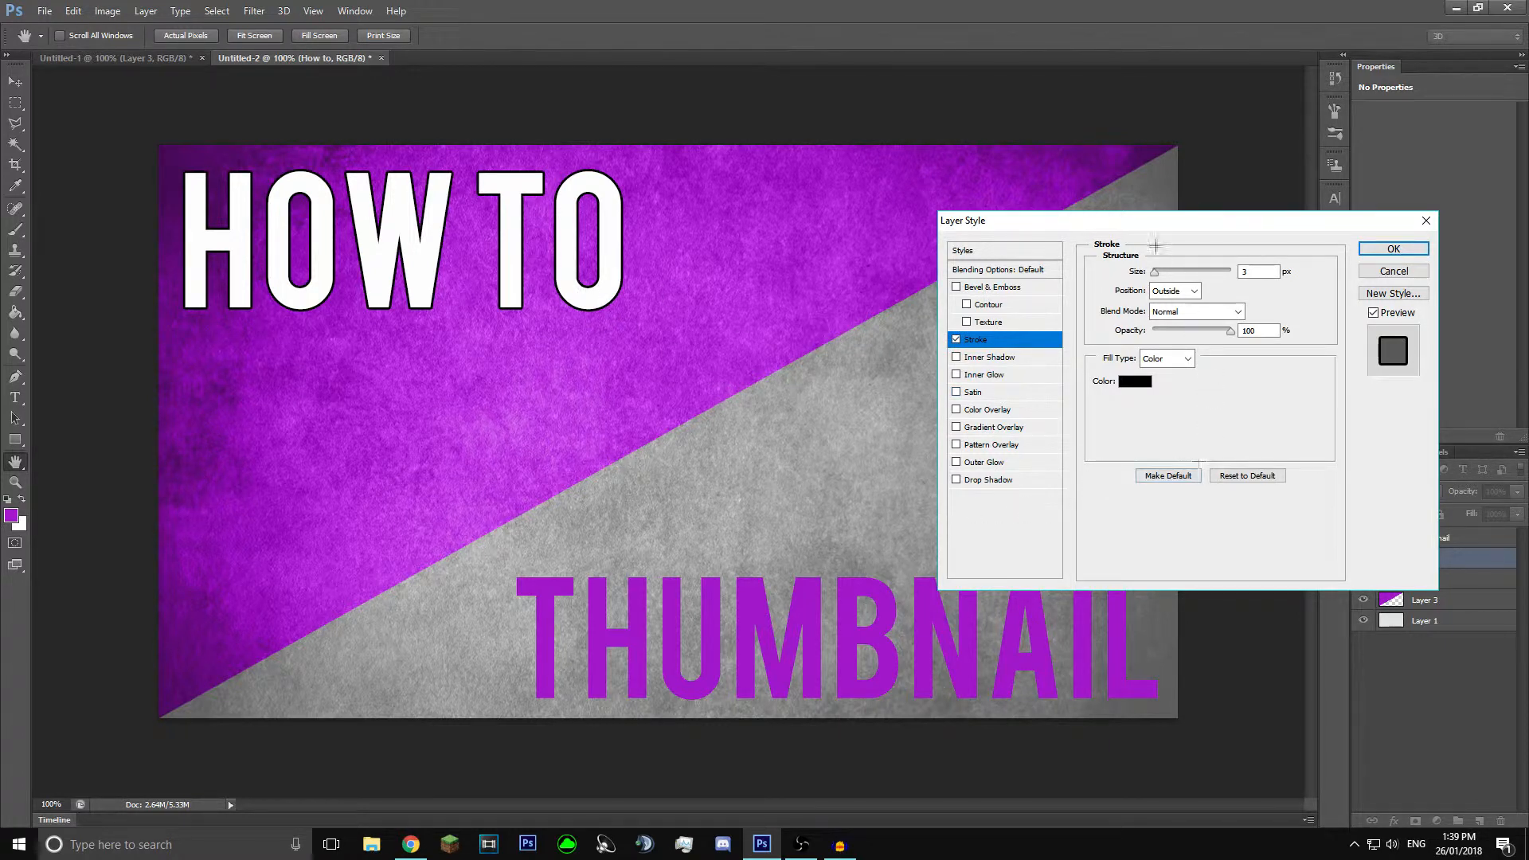
drag(1156, 272, 1158, 272)
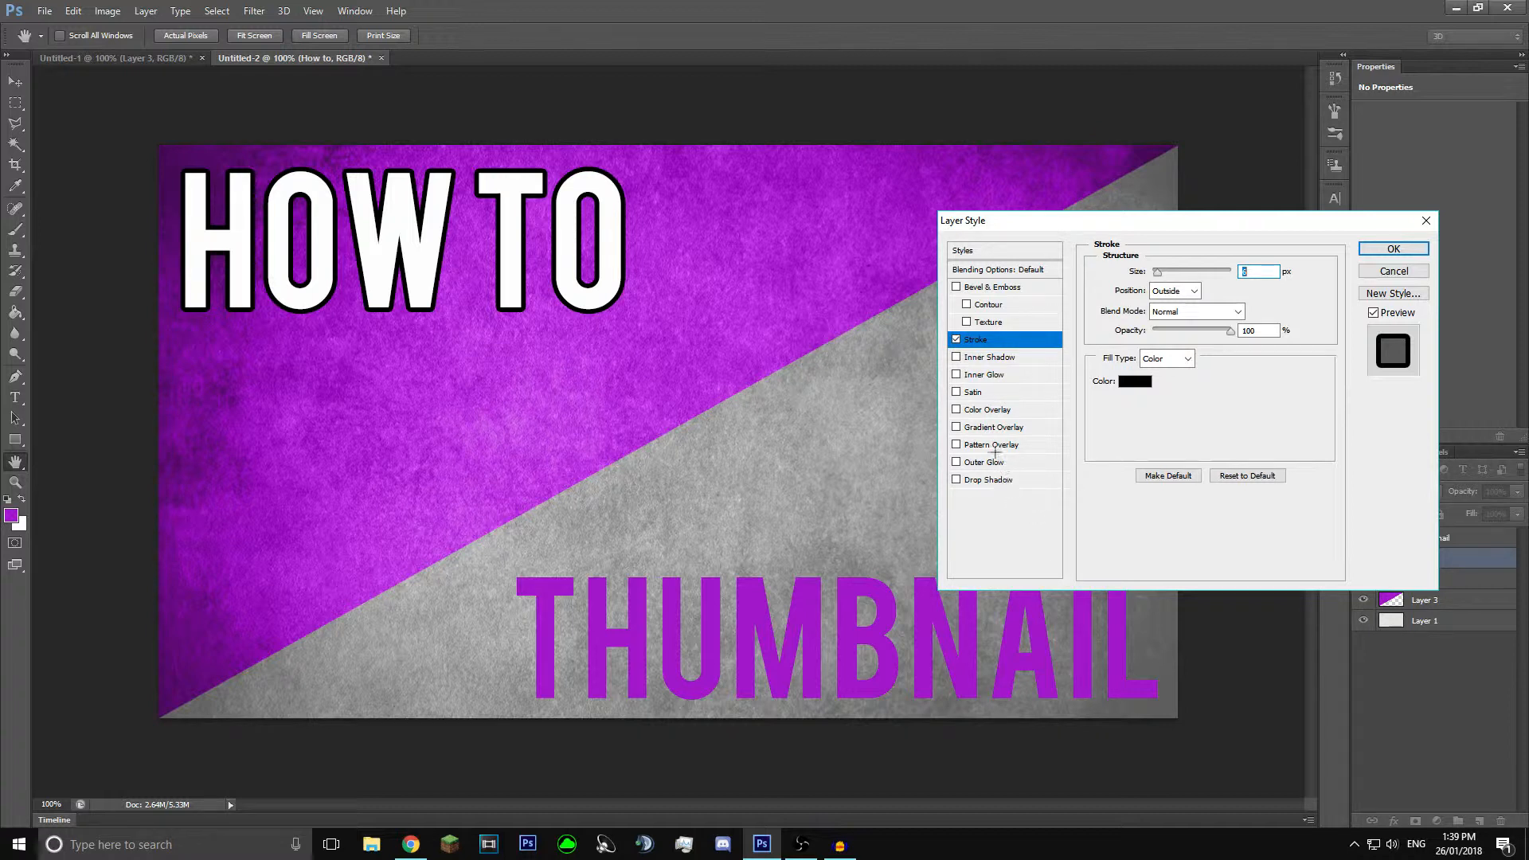
click(993, 426)
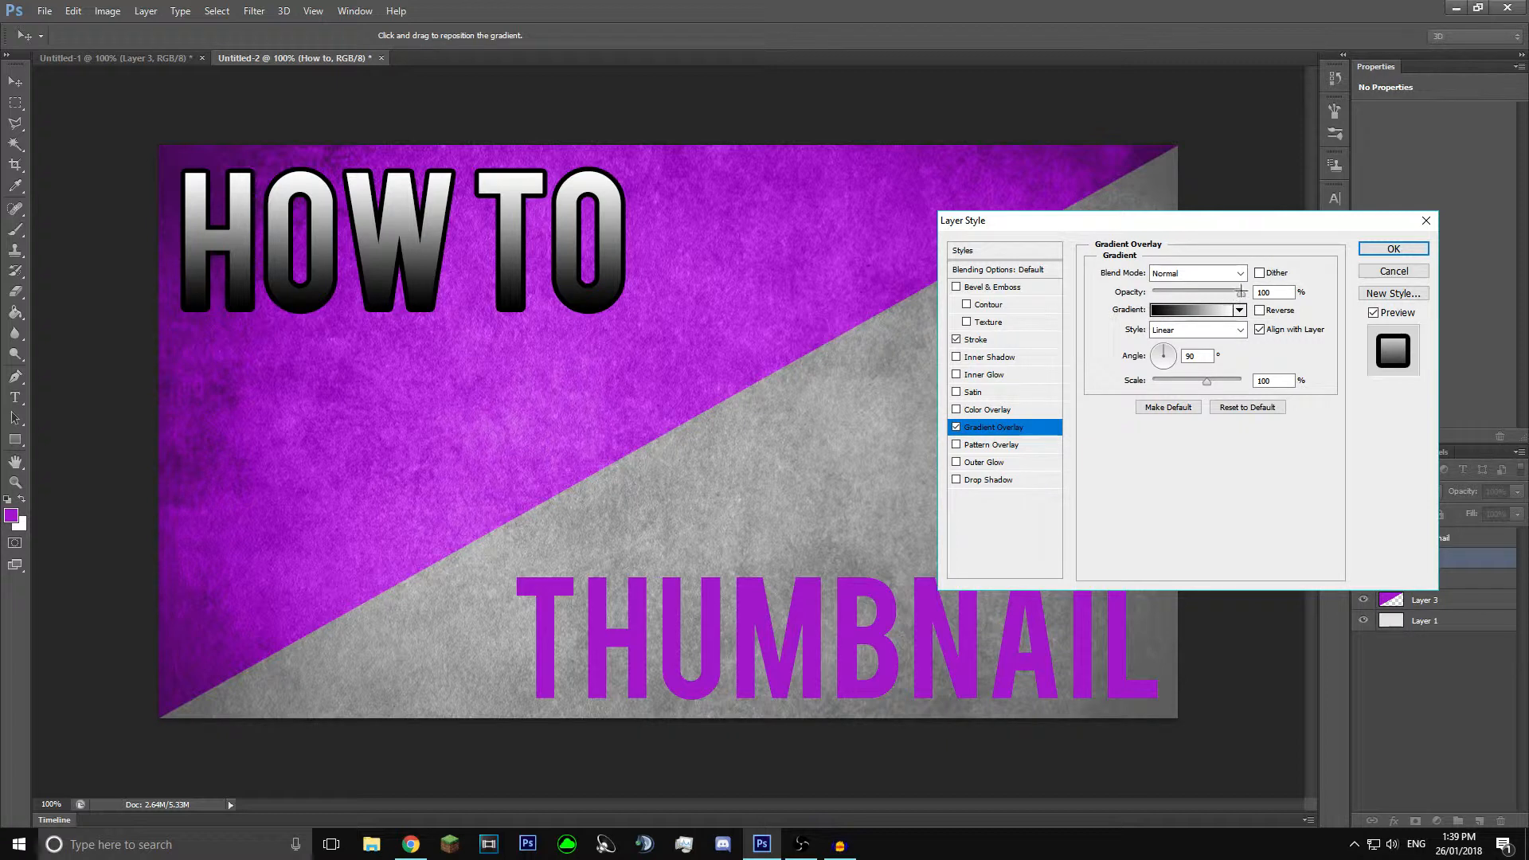
drag(1241, 291, 1177, 292)
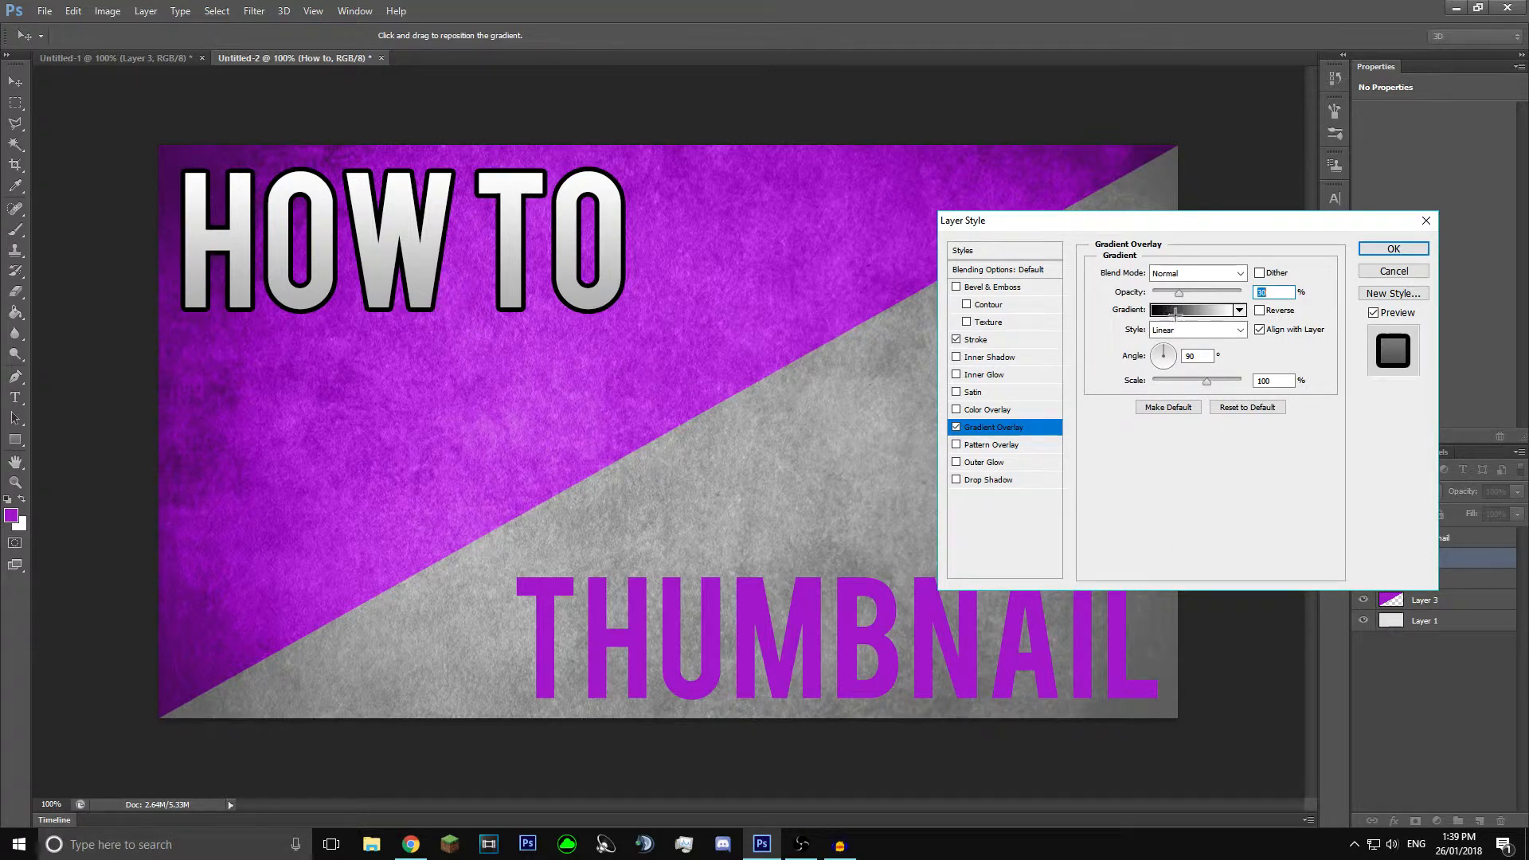
Step: Add a black Multiply drop shadow to the "HOW TO" text with 100% opacity, 10 px distance, 0% spread and 10 px size
click(991, 478)
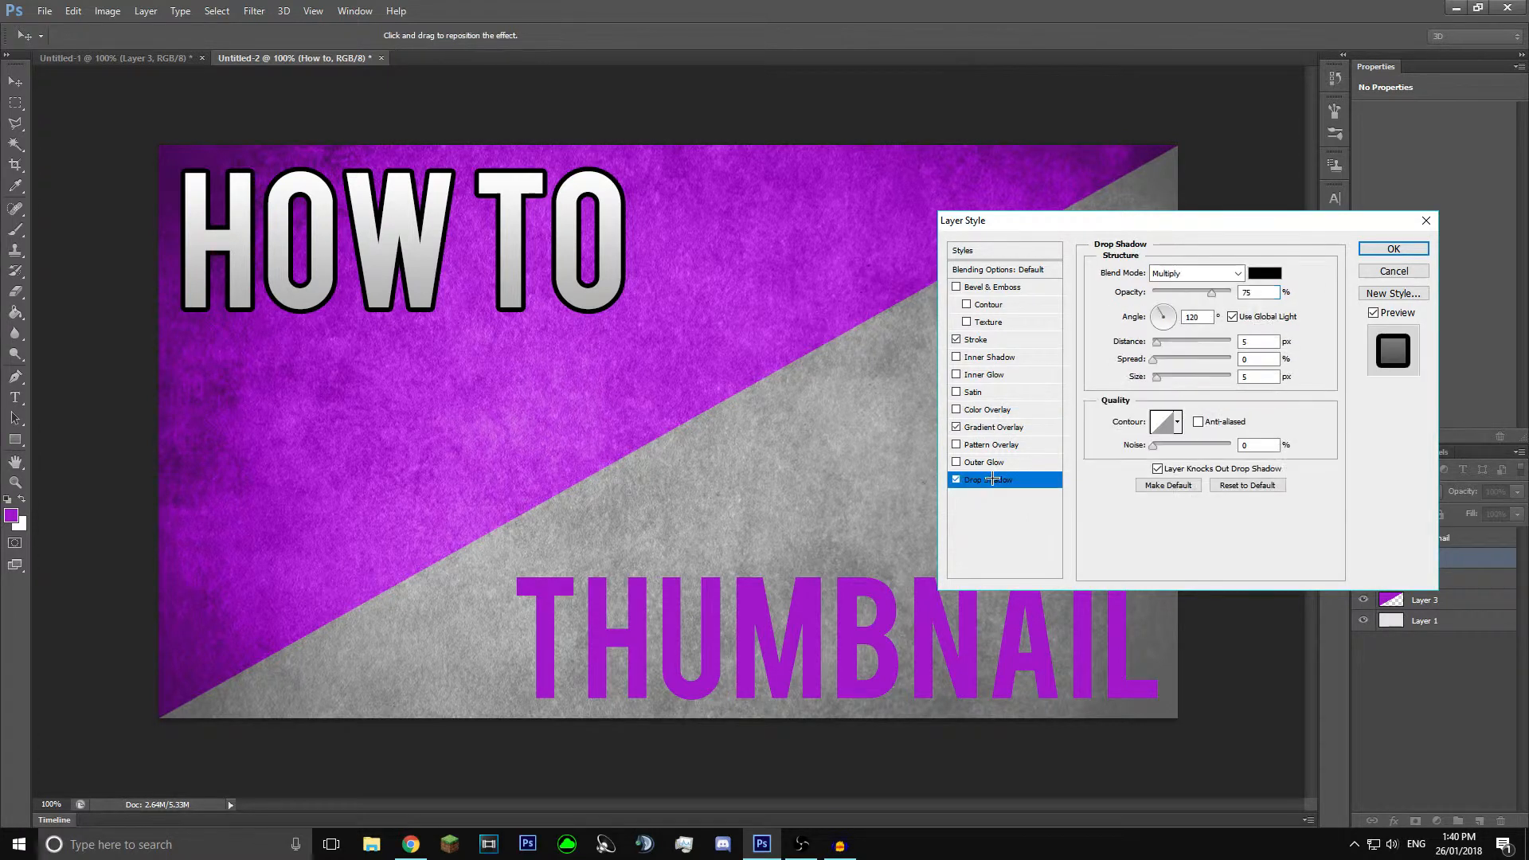
drag(1212, 292, 1272, 293)
drag(1155, 342, 1159, 341)
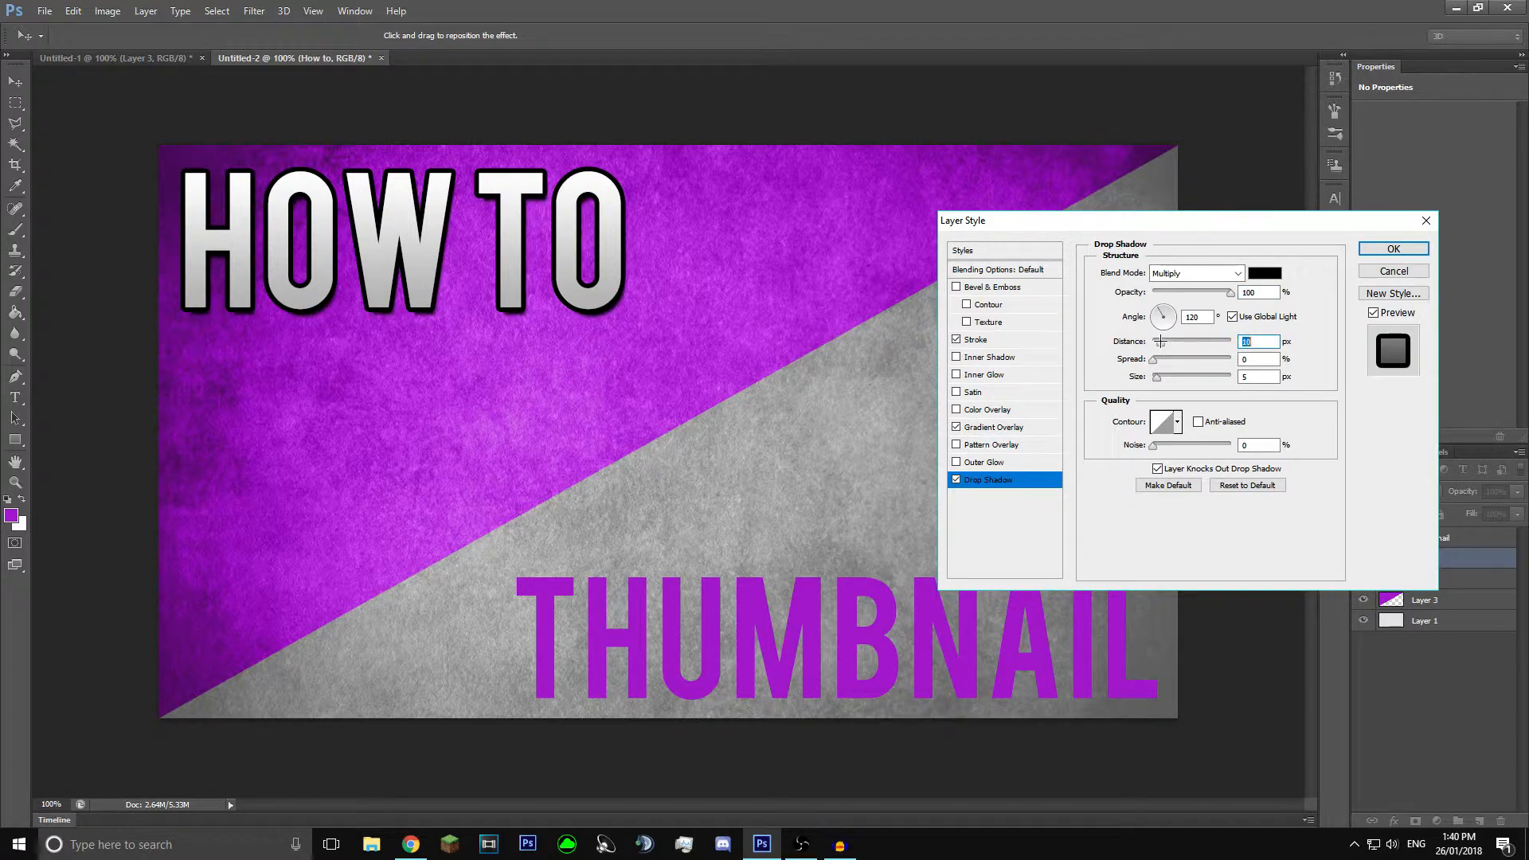
click(1153, 359)
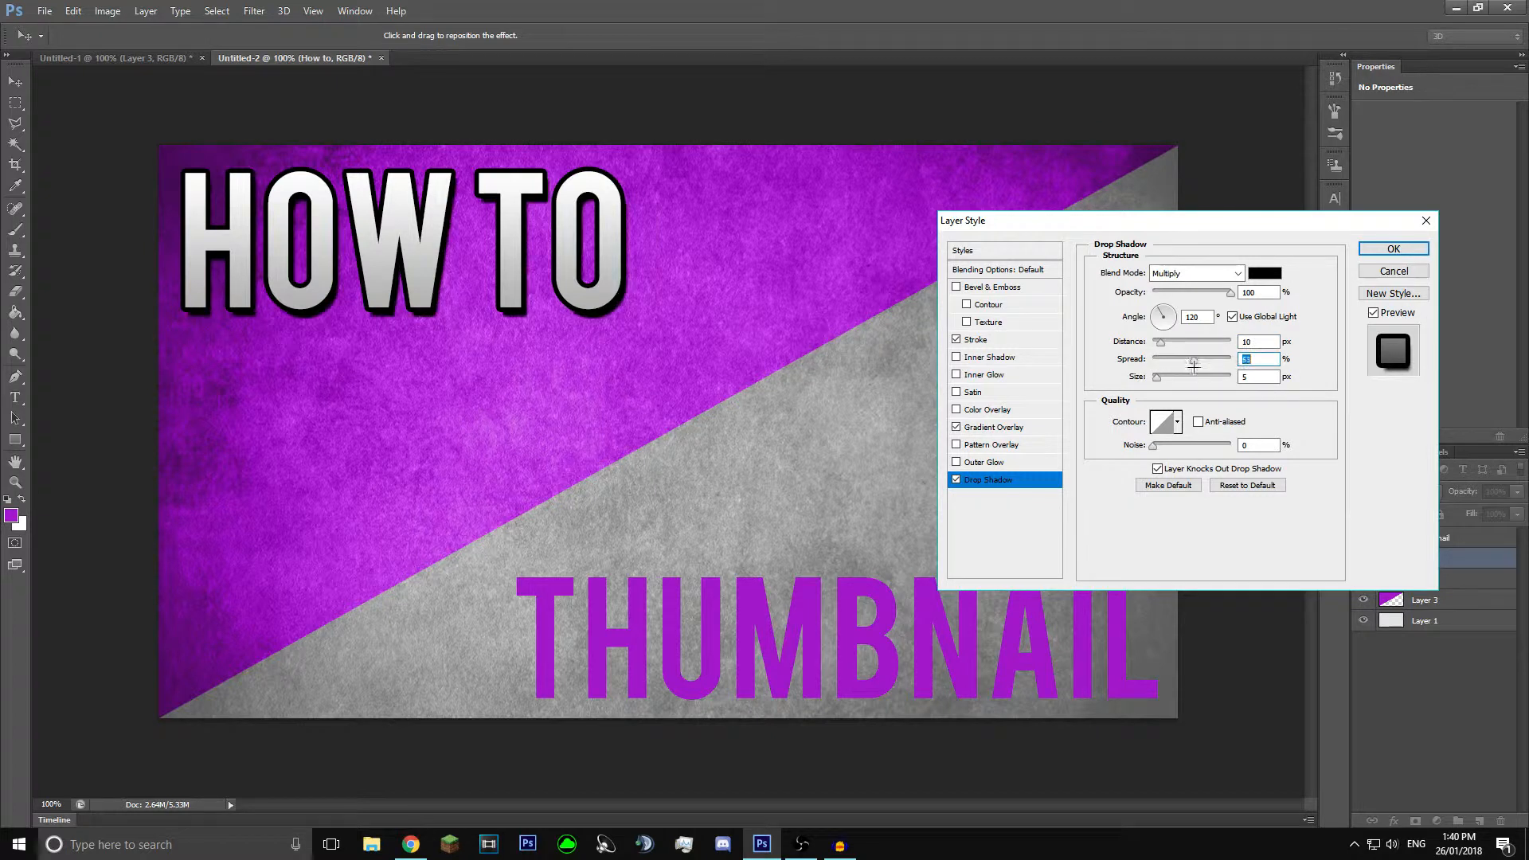
drag(1156, 378, 1161, 379)
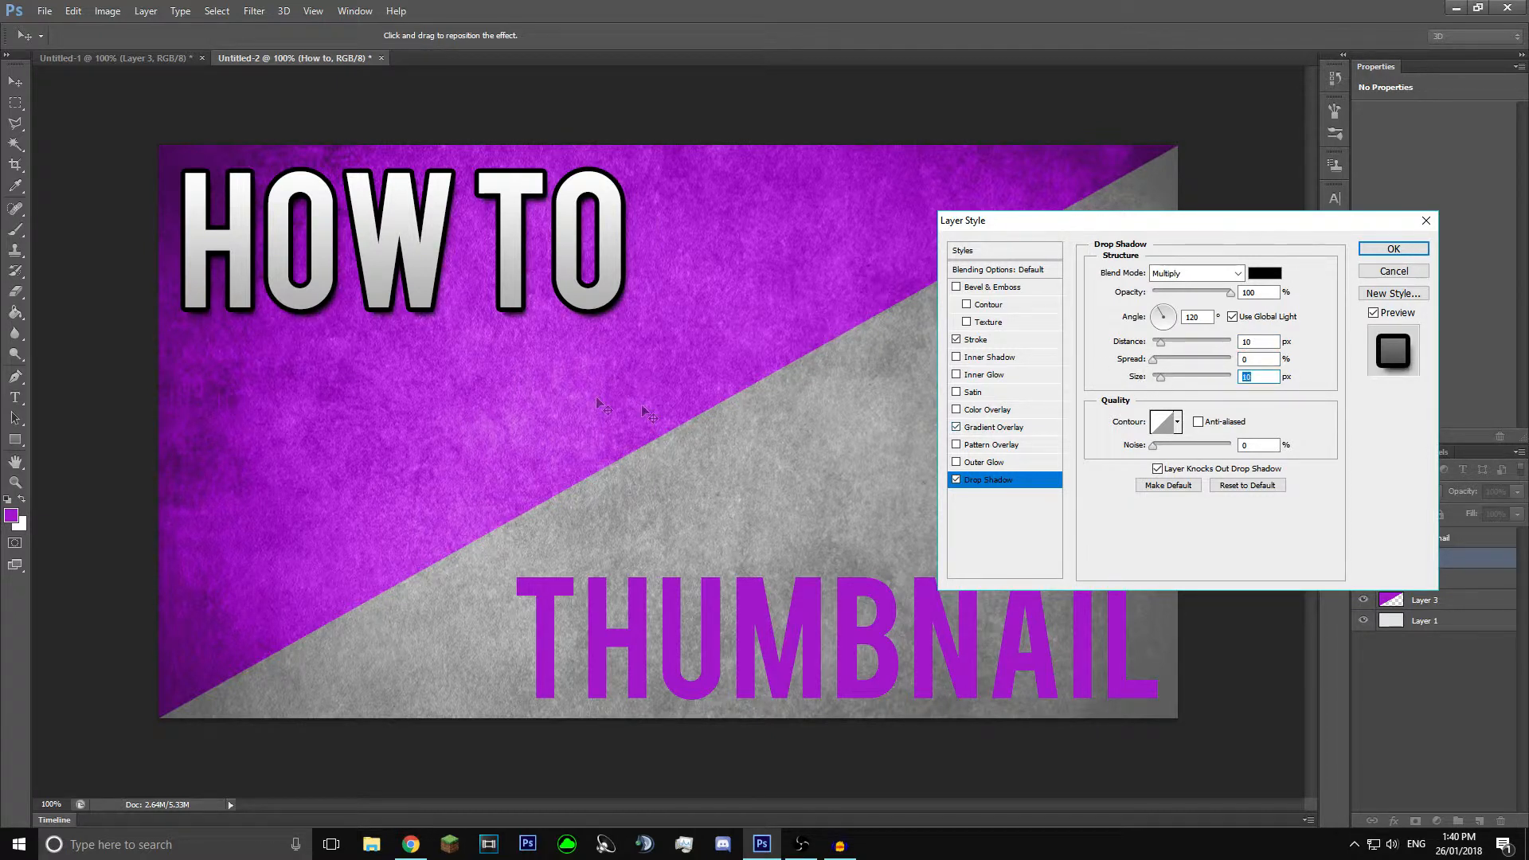
click(1366, 247)
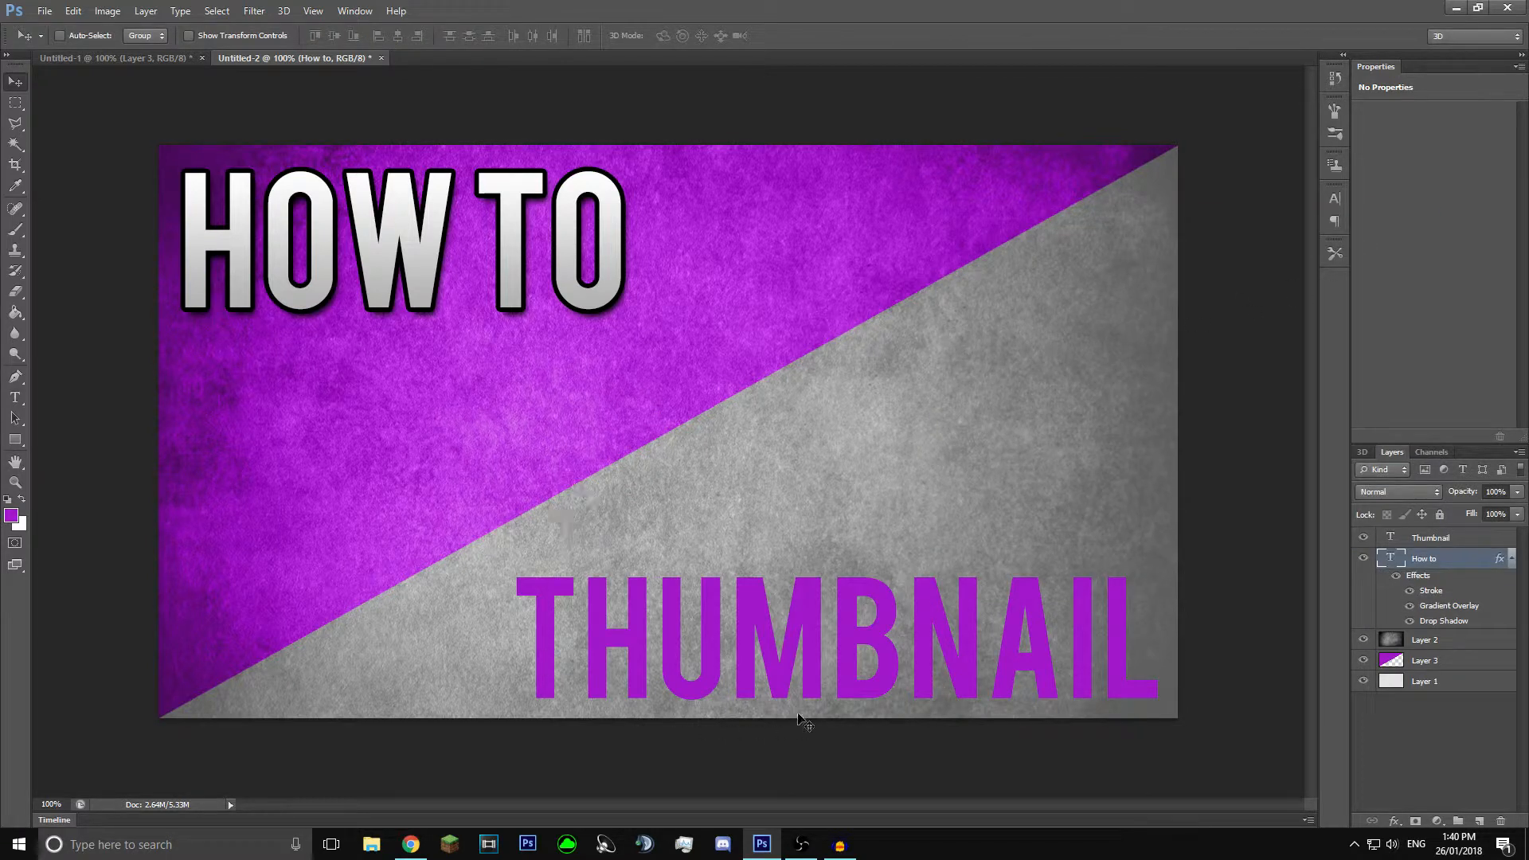
Step: Copy the layer style from the "HOW TO" text and paste it onto the "THUMBNAIL" text layer
right_click(1430, 561)
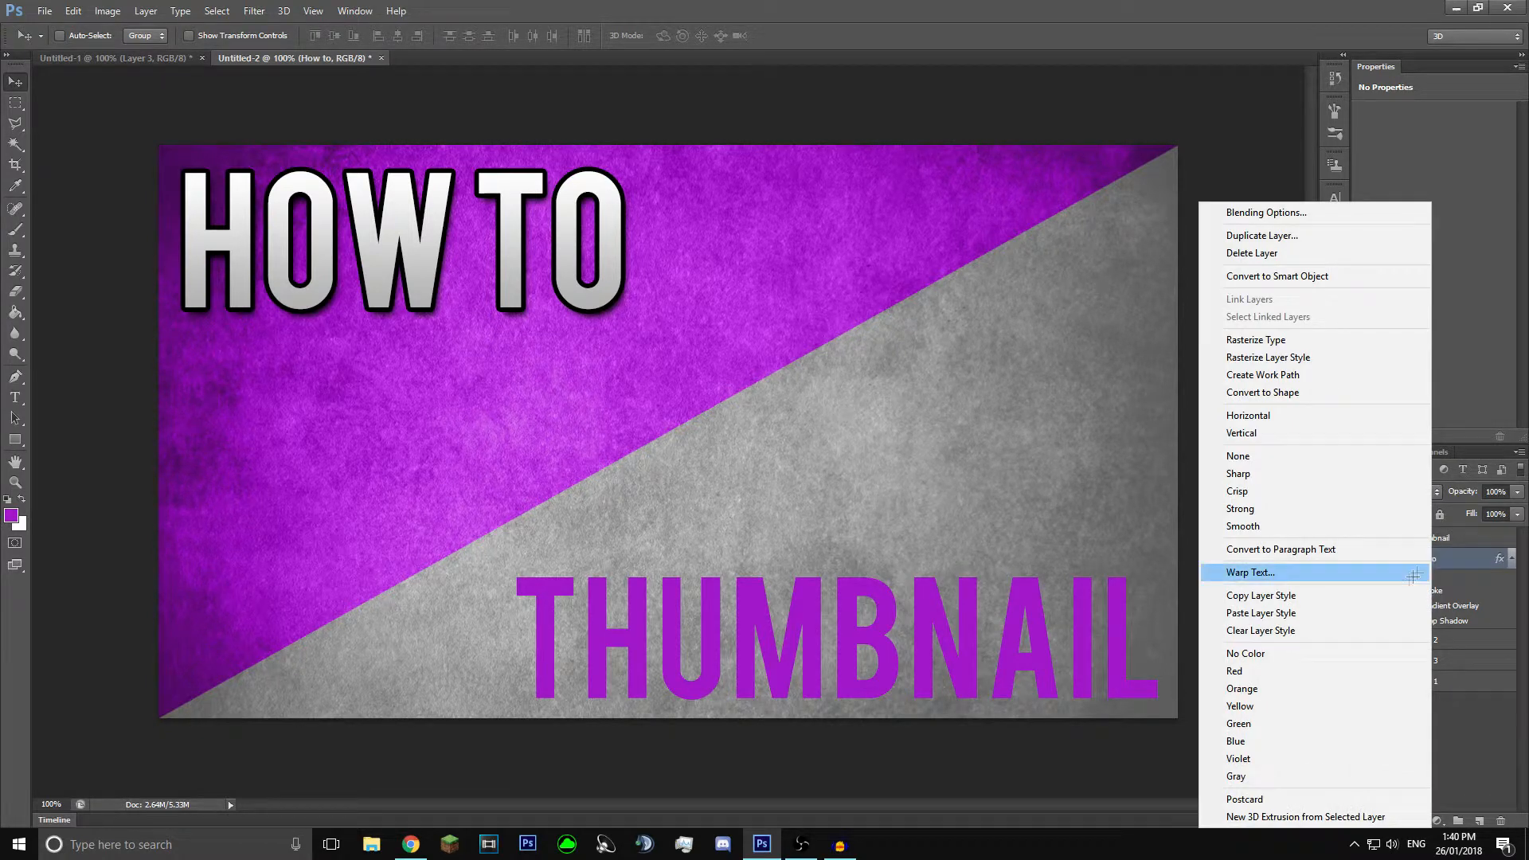
click(1303, 597)
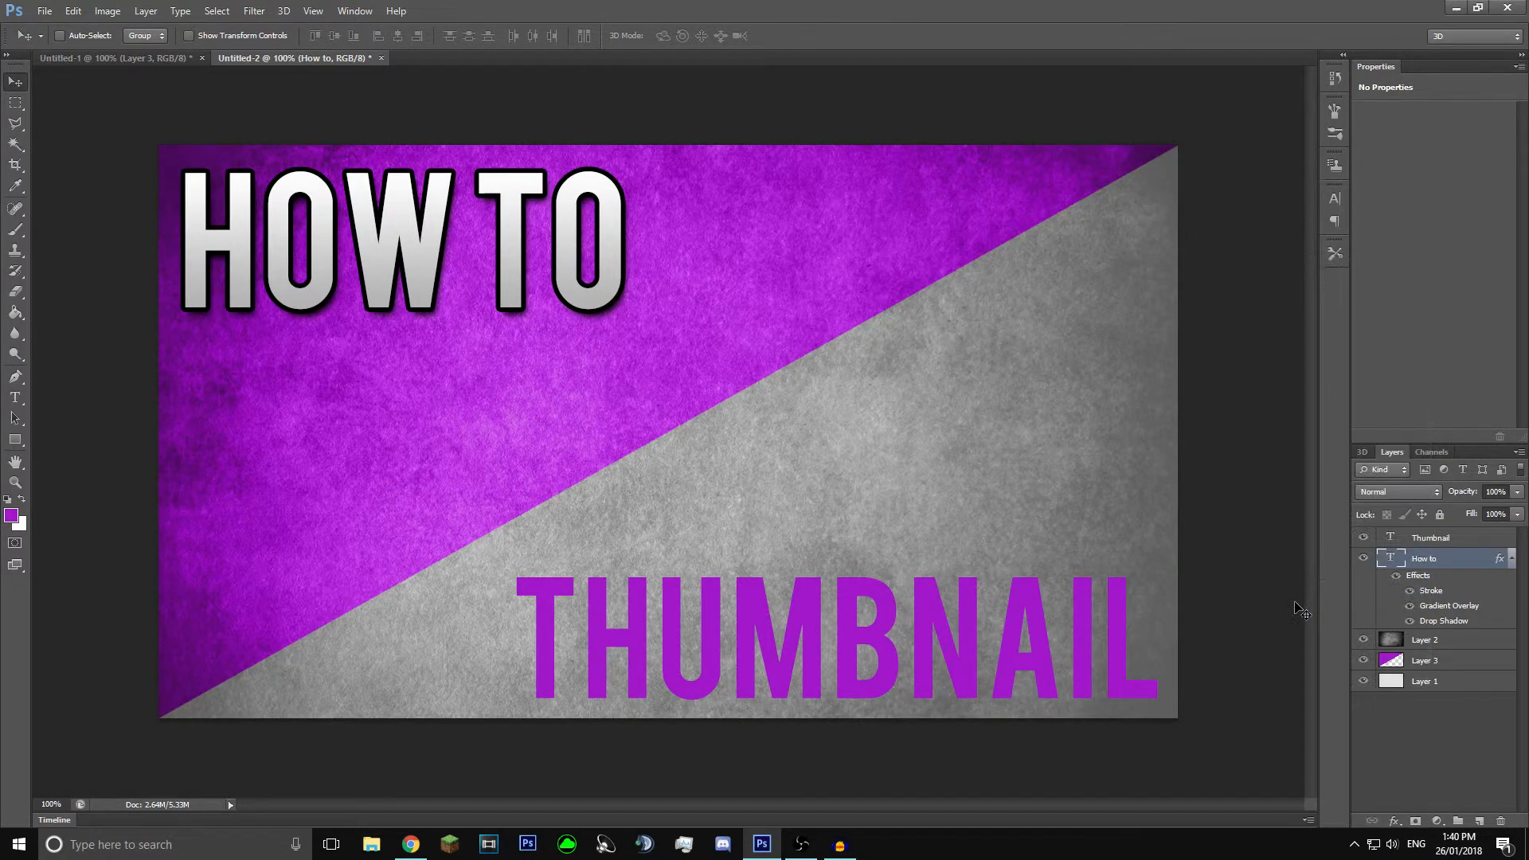
right_click(1432, 542)
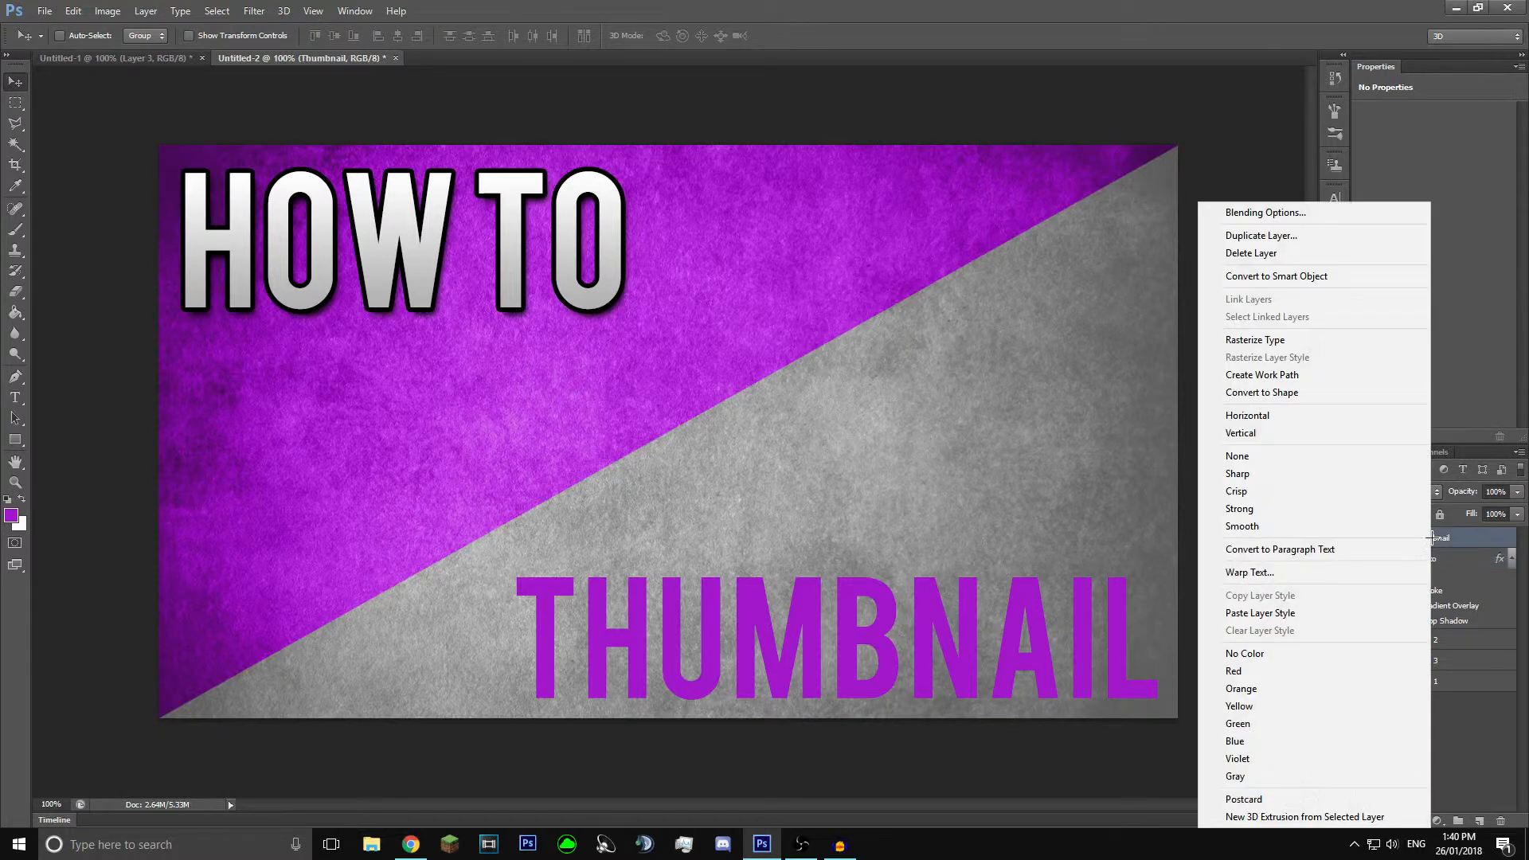
click(1326, 610)
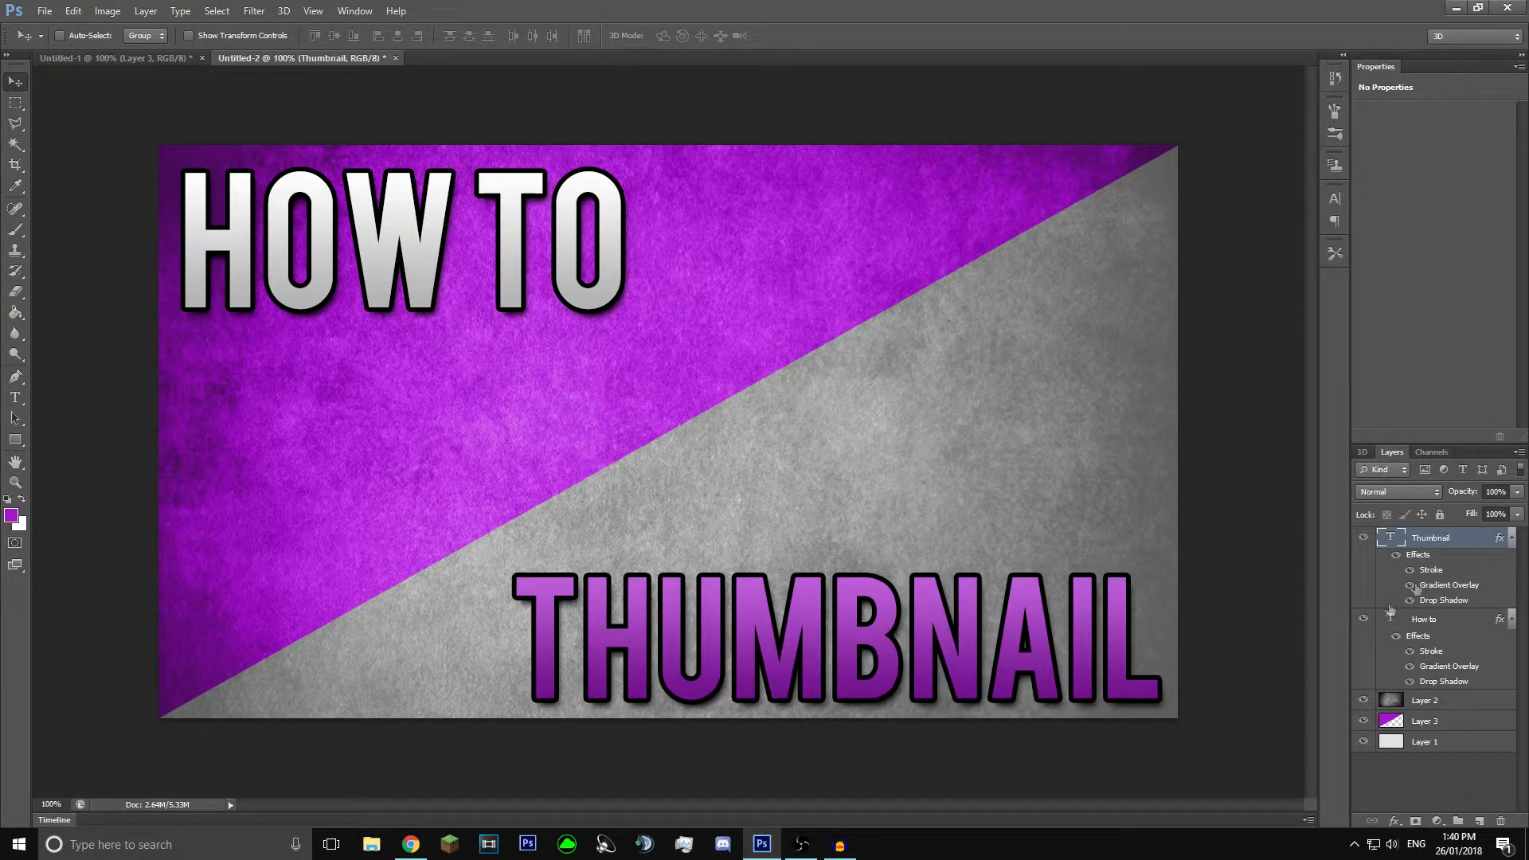
Step: Change the black stop of the "THUMBNAIL" layer's gradient overlay to the purple foreground color a218c9
right_click(1451, 545)
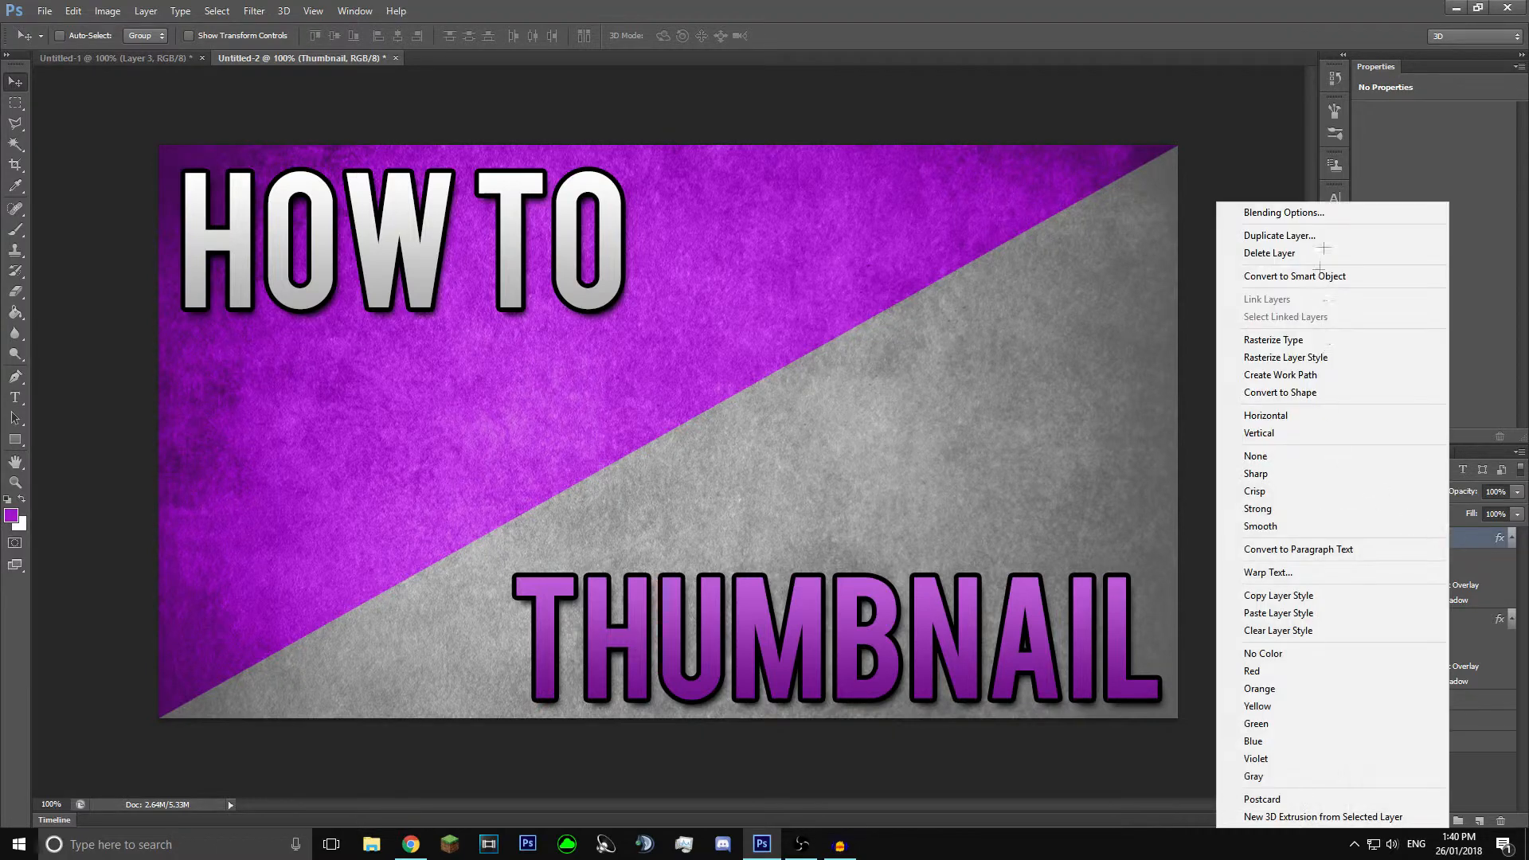
click(1267, 212)
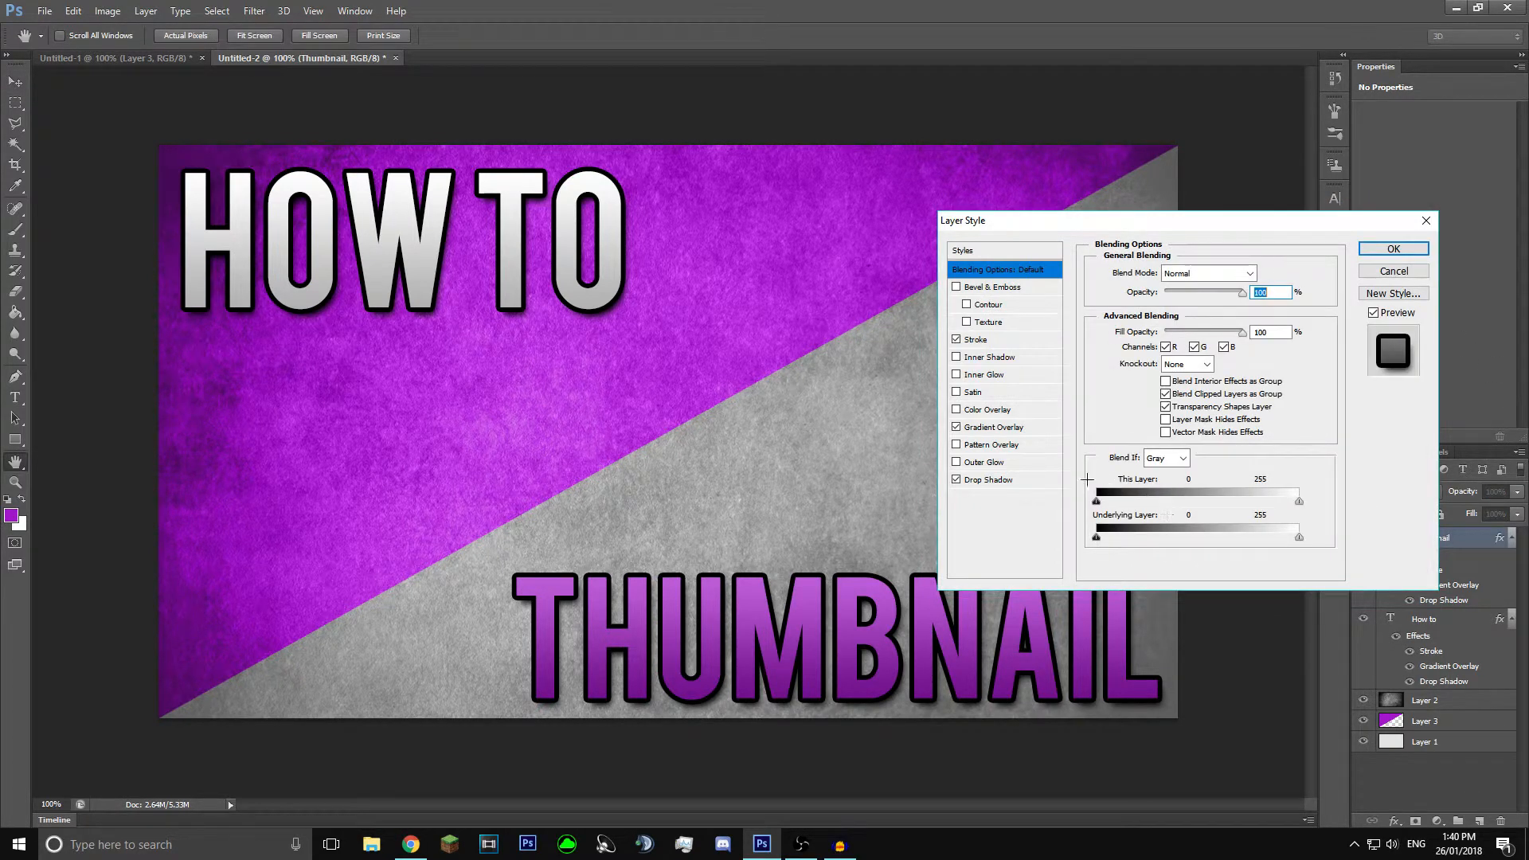
click(1005, 428)
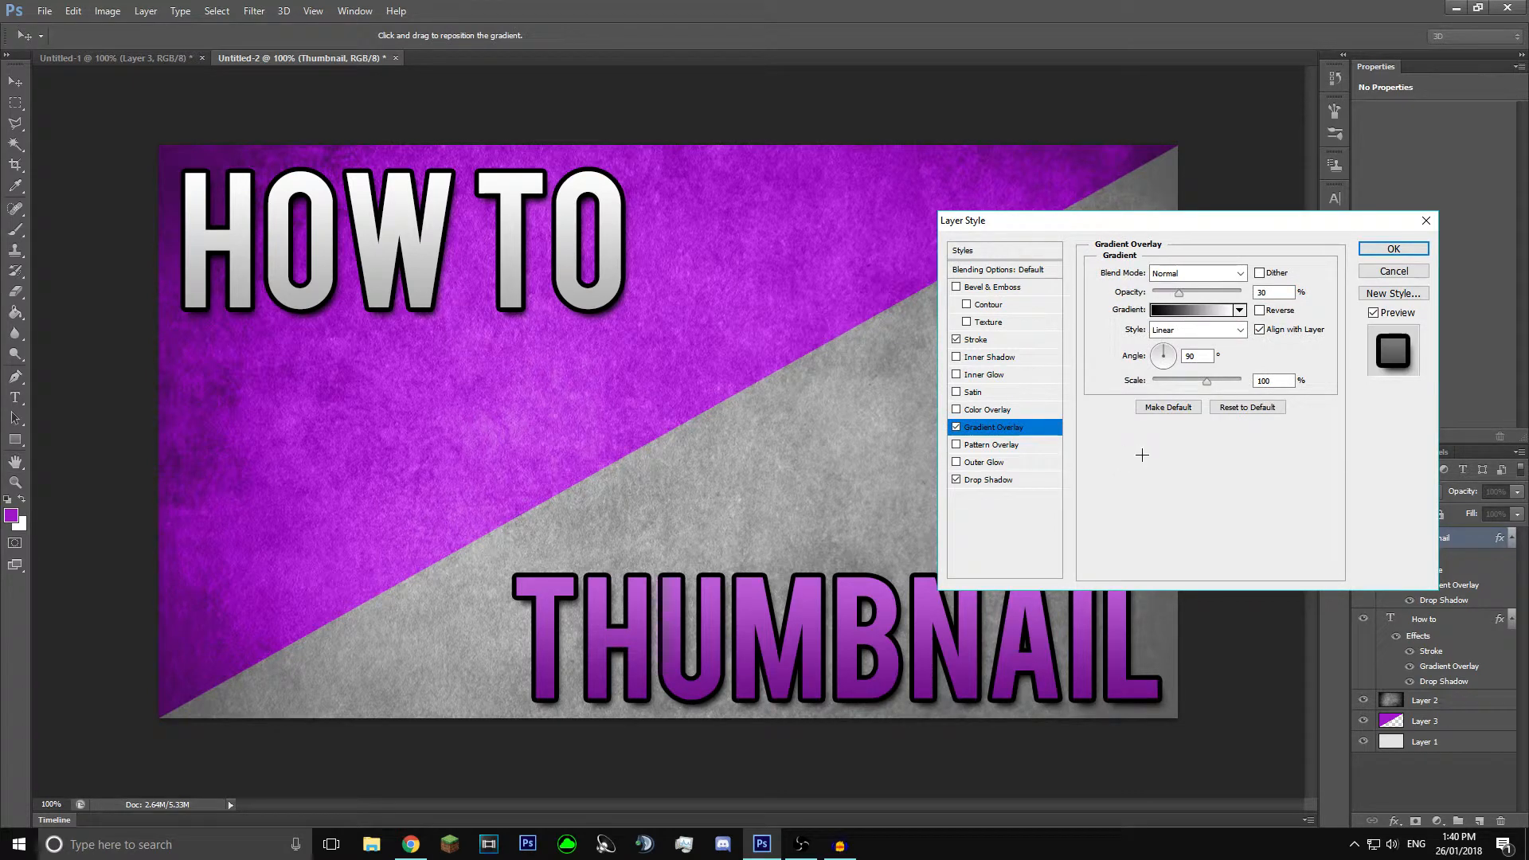
click(1194, 311)
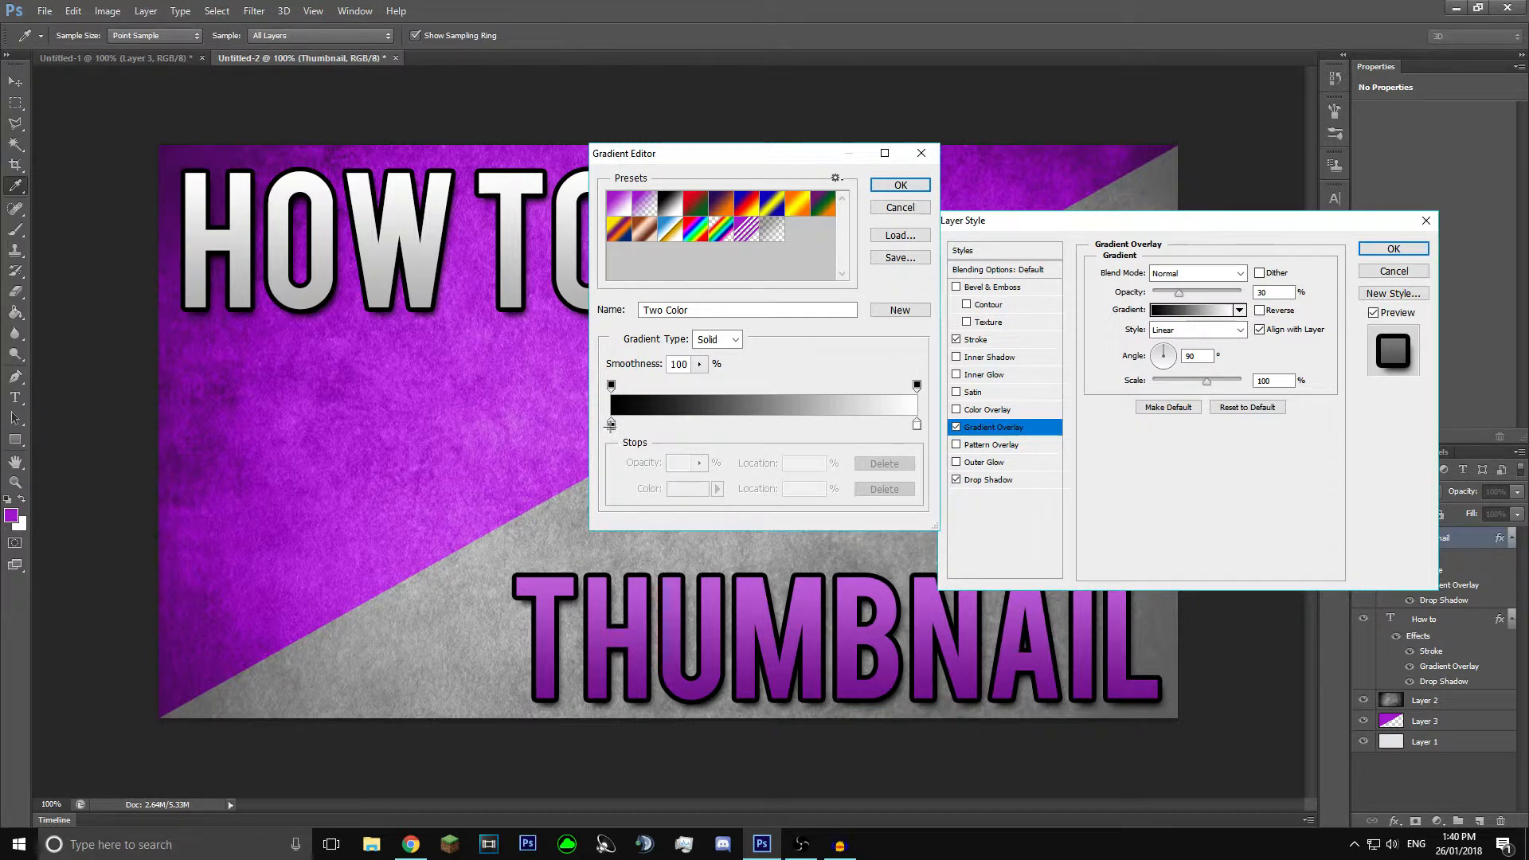
double_click(611, 424)
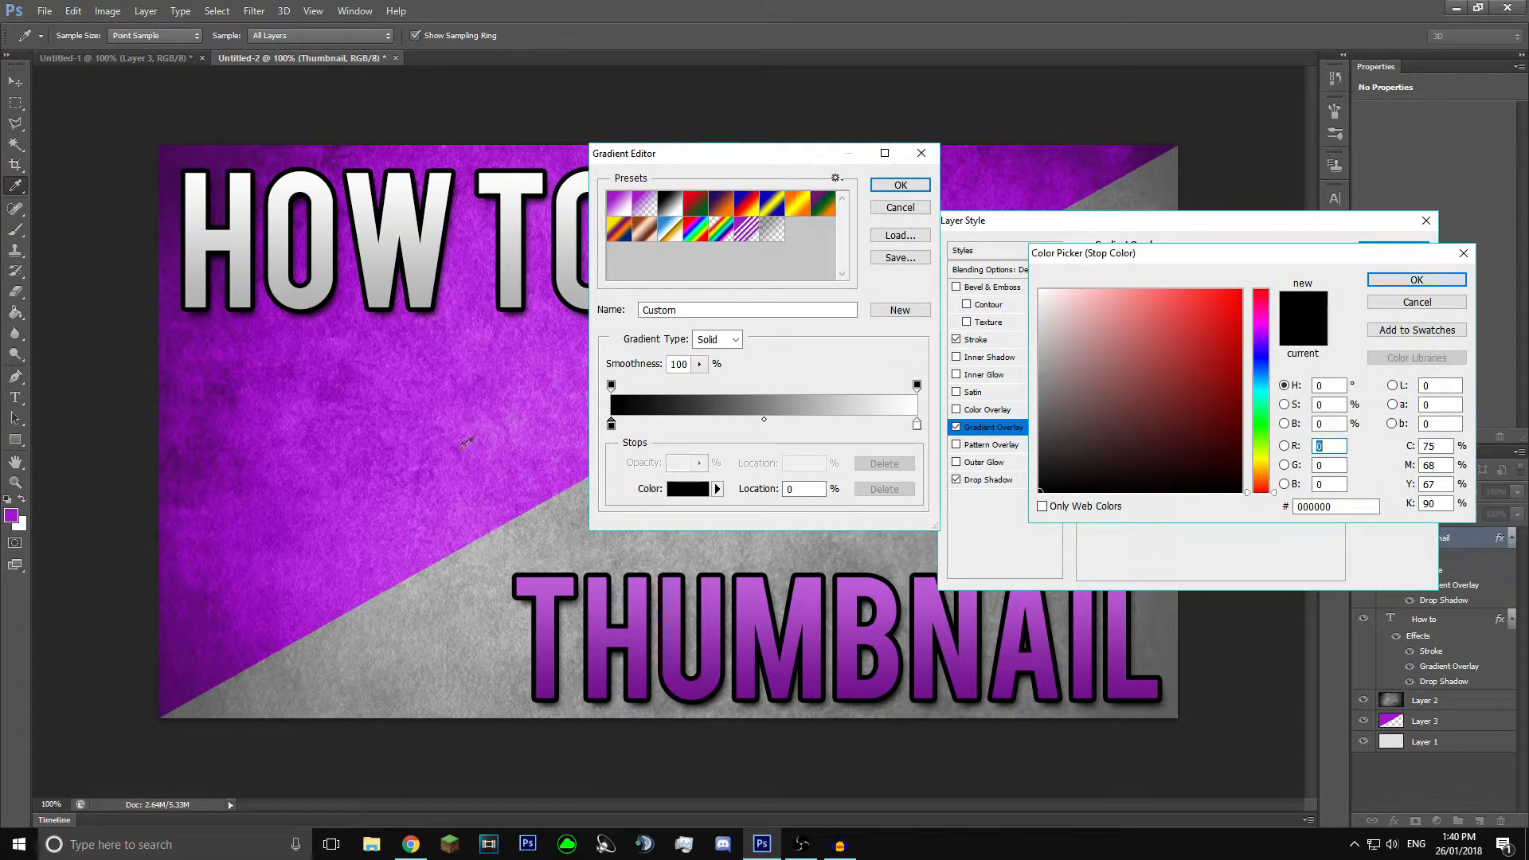
click(12, 516)
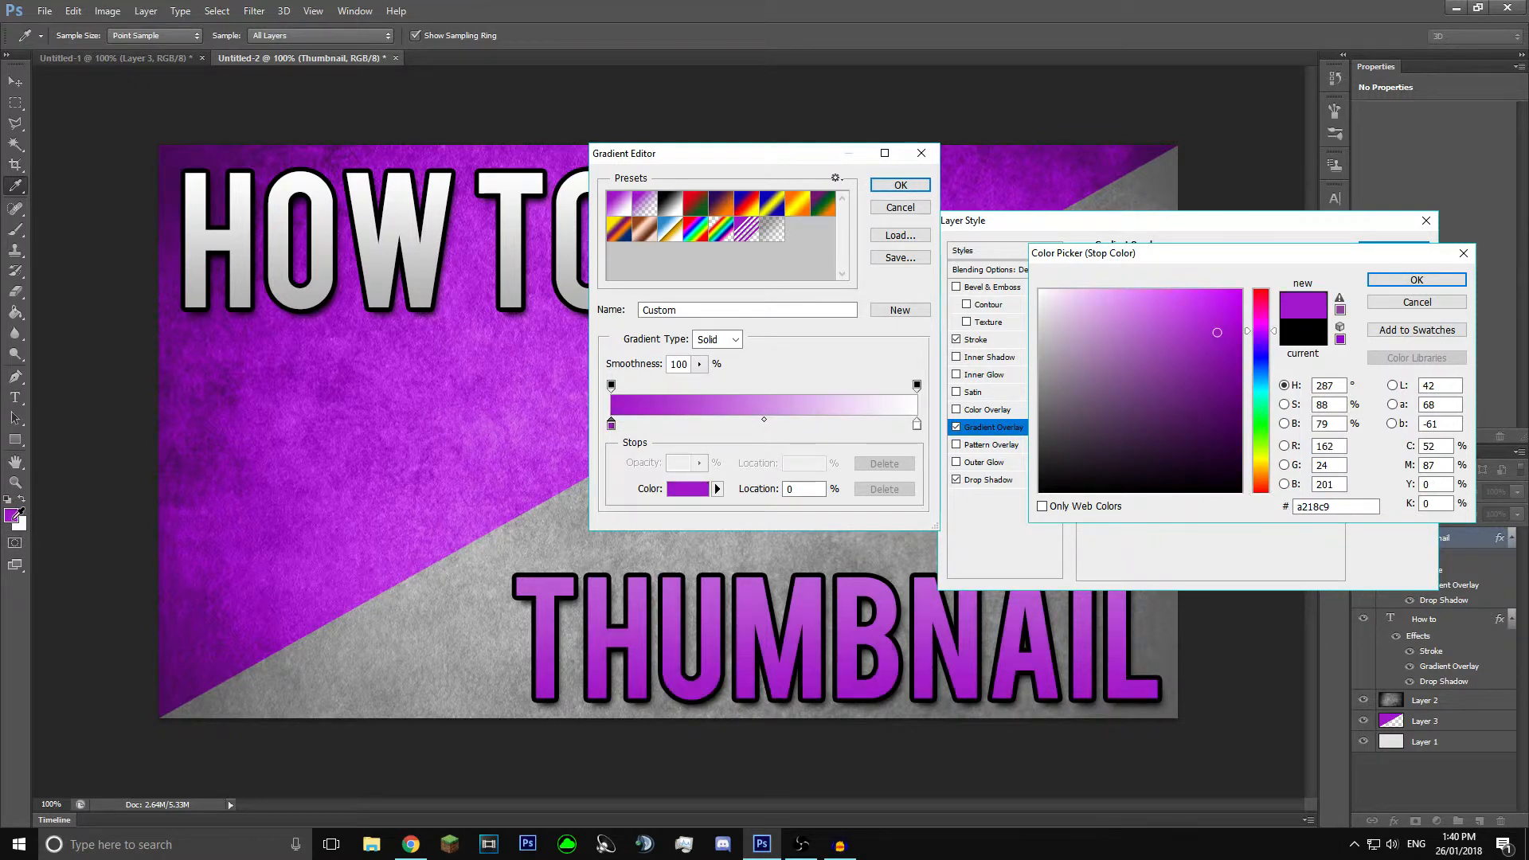
click(1417, 279)
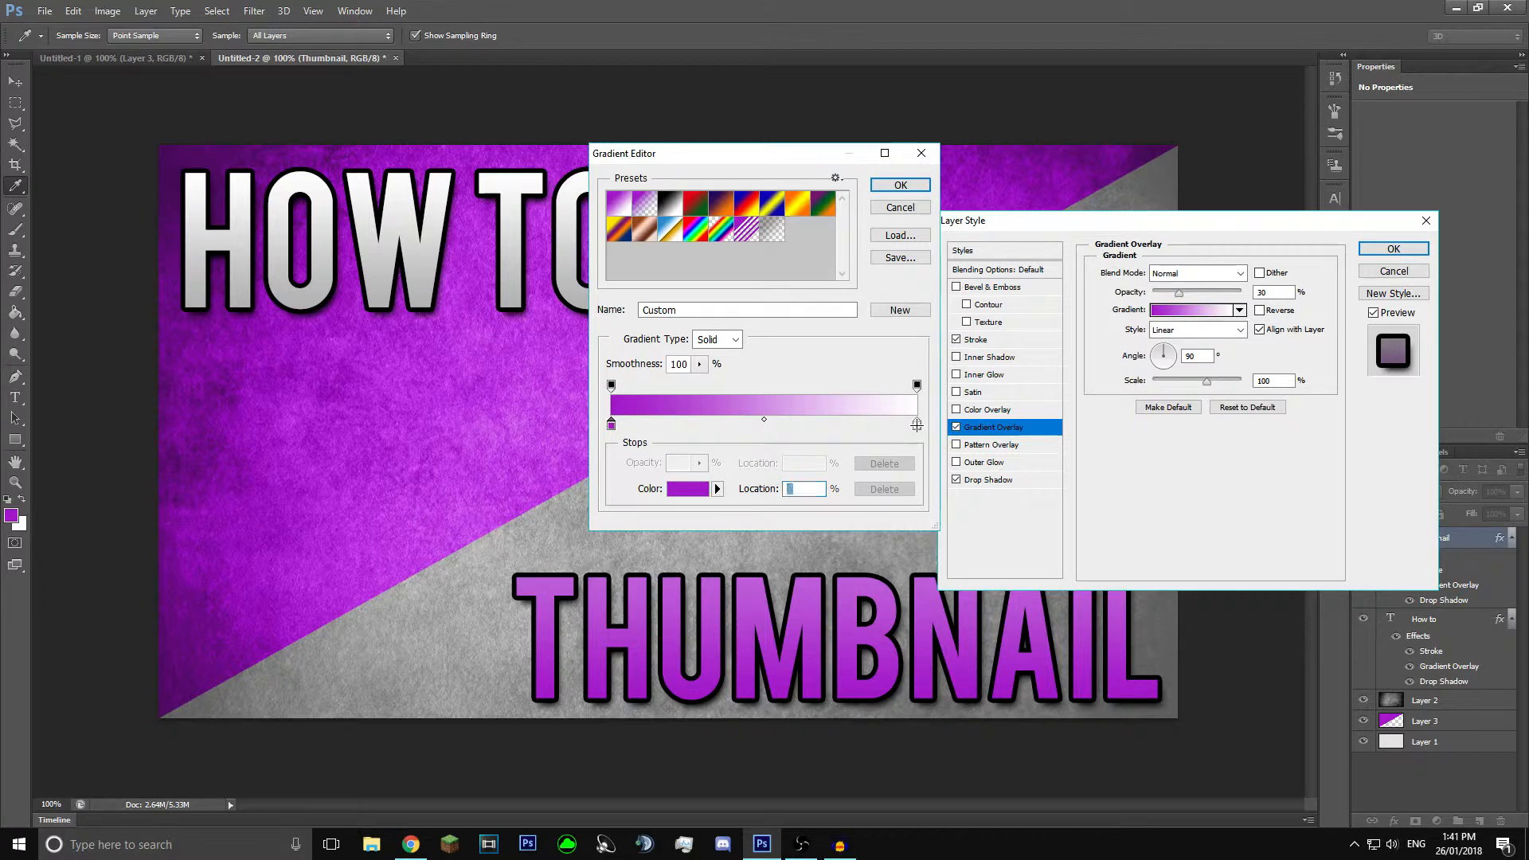
Step: Change the gradient's white stop to a lighter, less saturated tint of the foreground purple and raise the overlay's opacity to about 75%
double_click(917, 425)
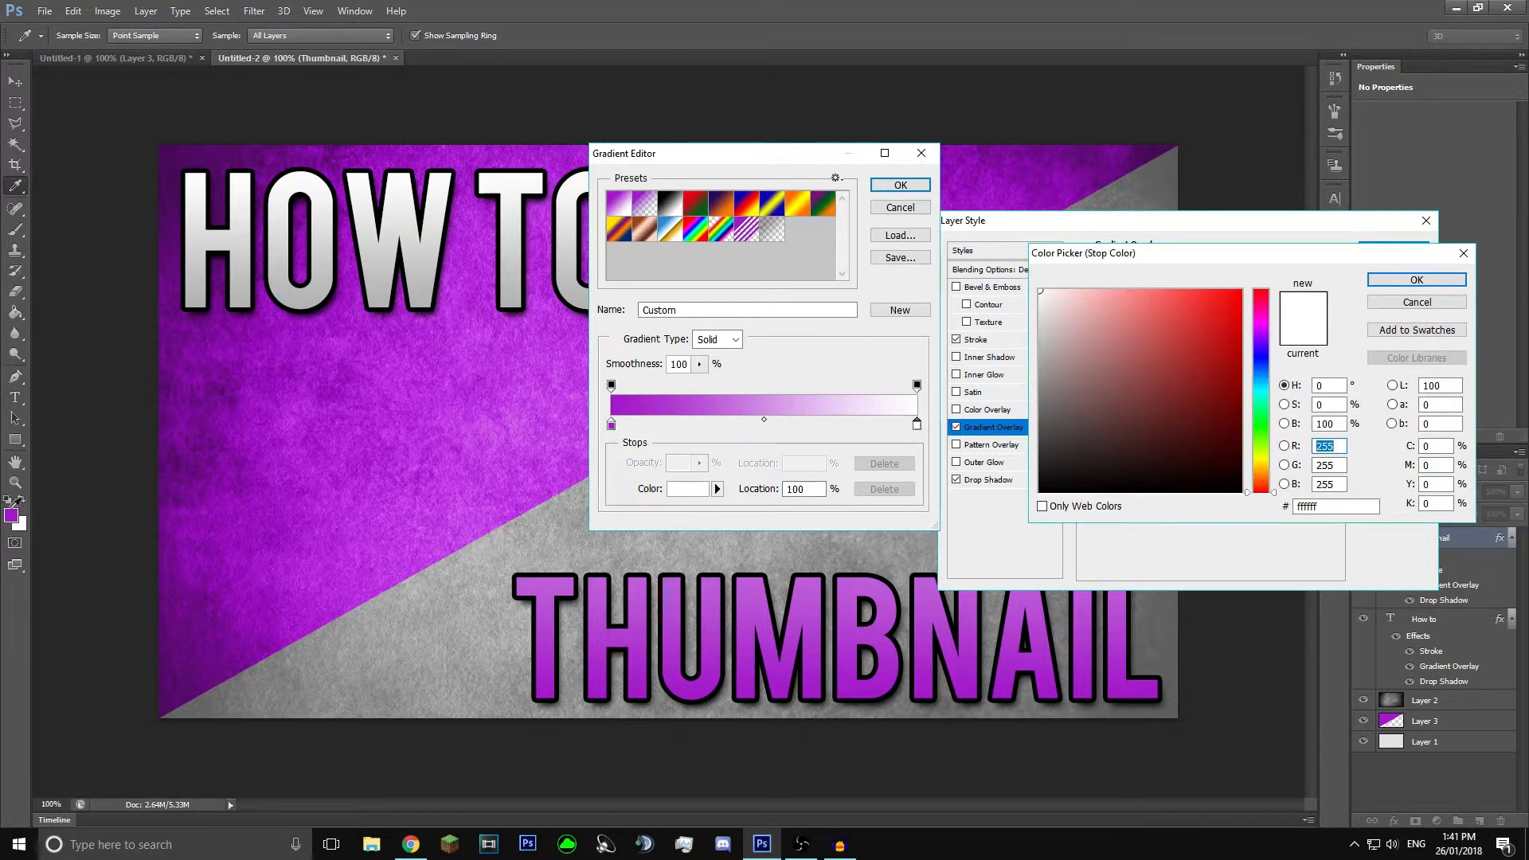
click(12, 515)
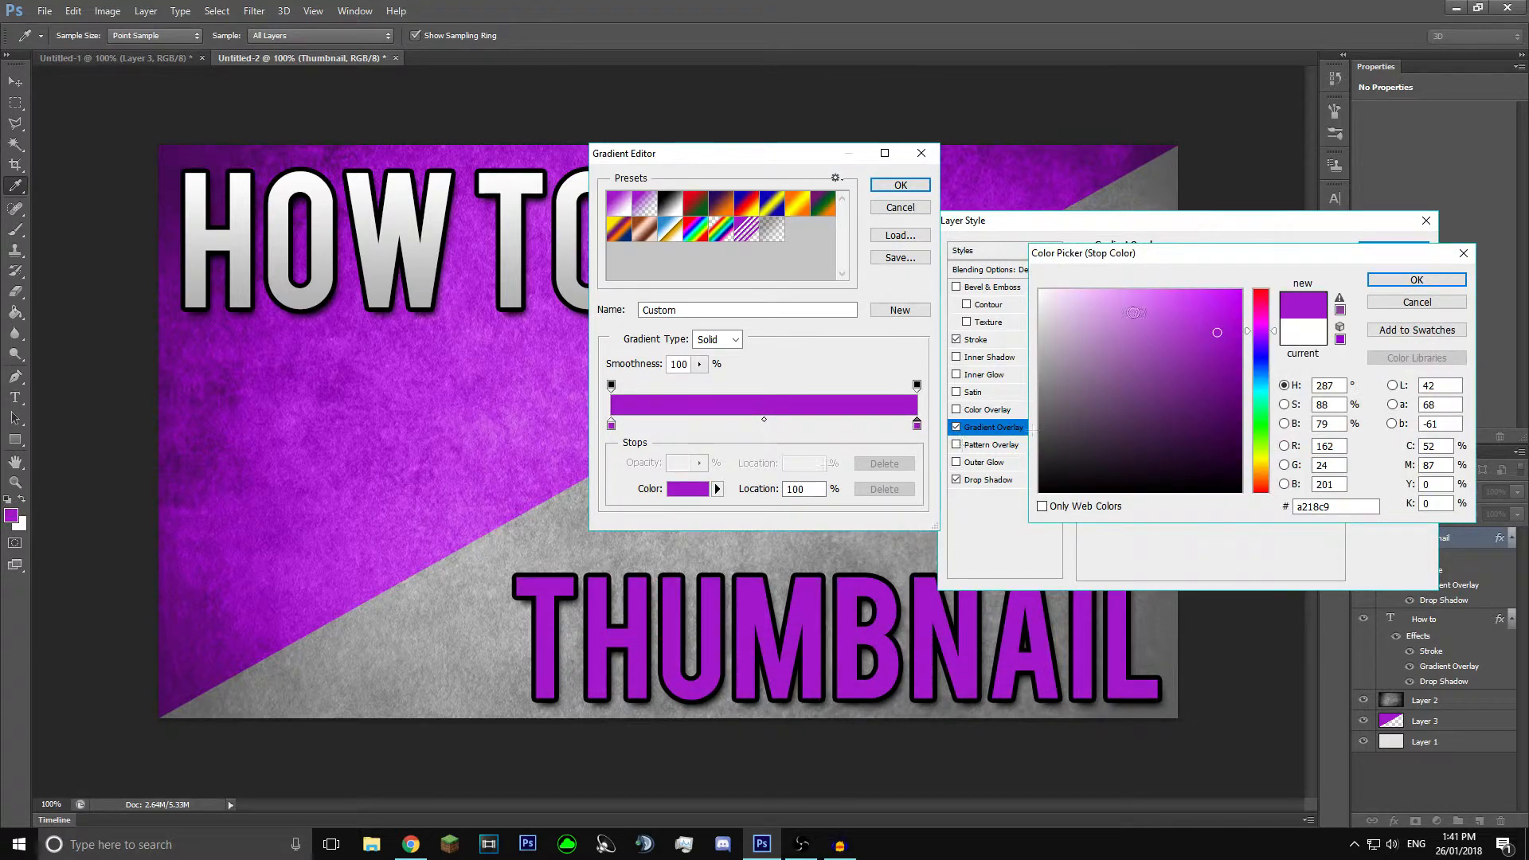
drag(1216, 336, 1152, 328)
click(1417, 281)
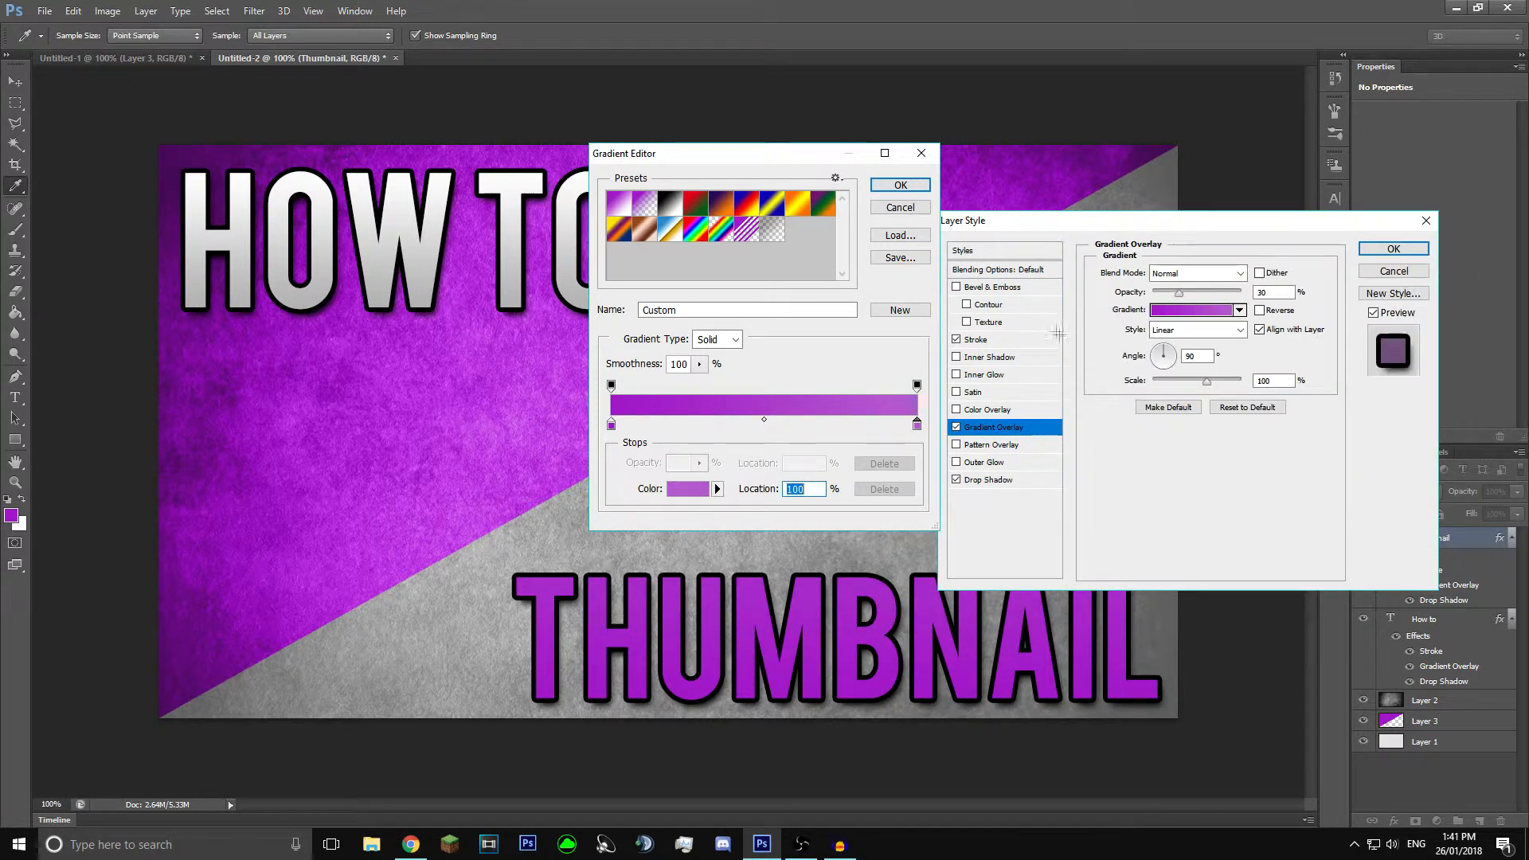
click(913, 189)
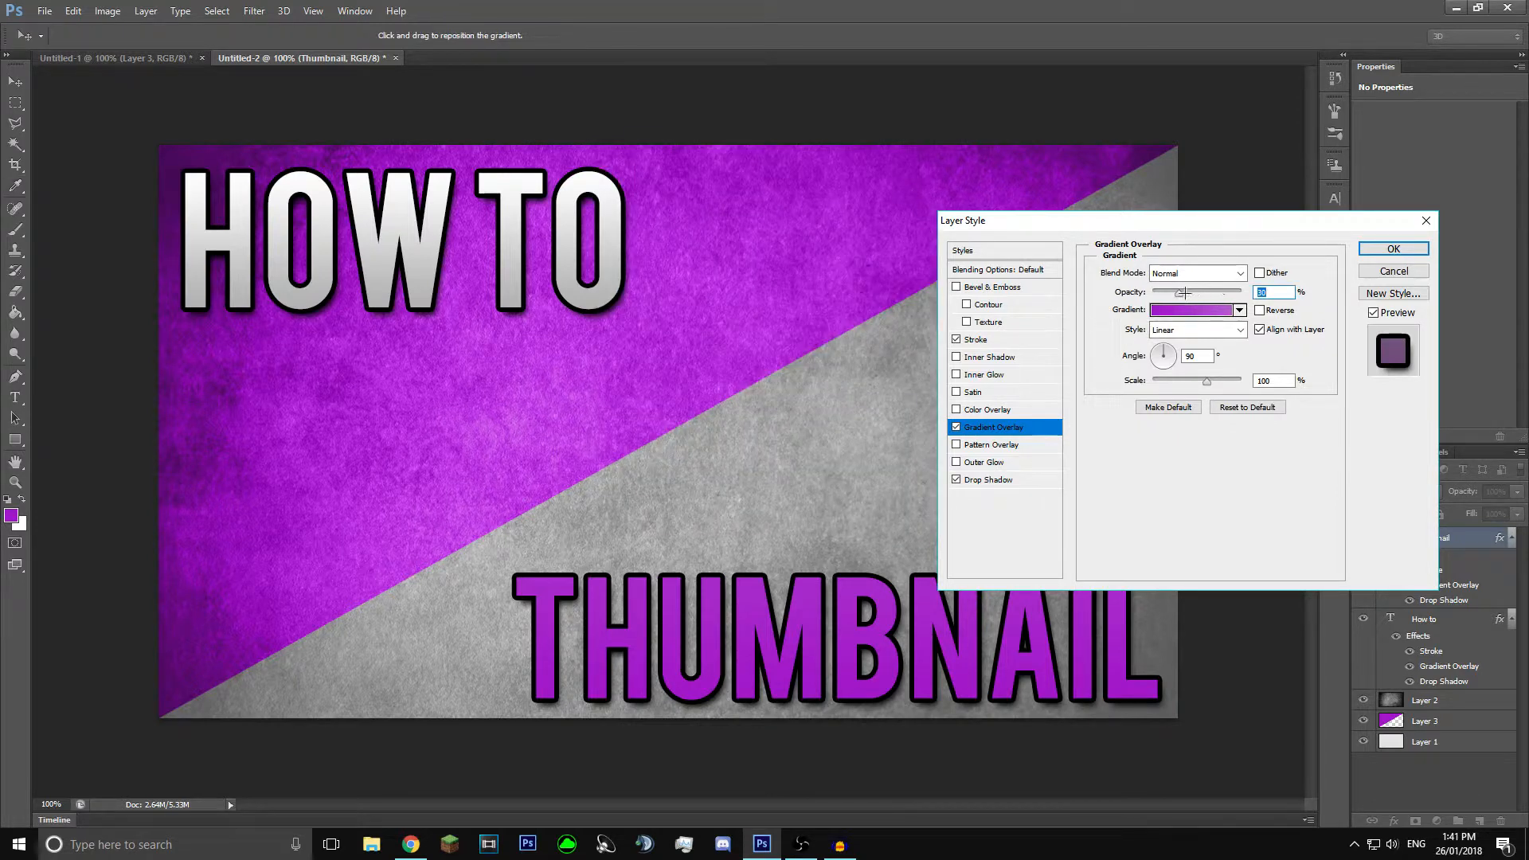
drag(1180, 292, 1220, 309)
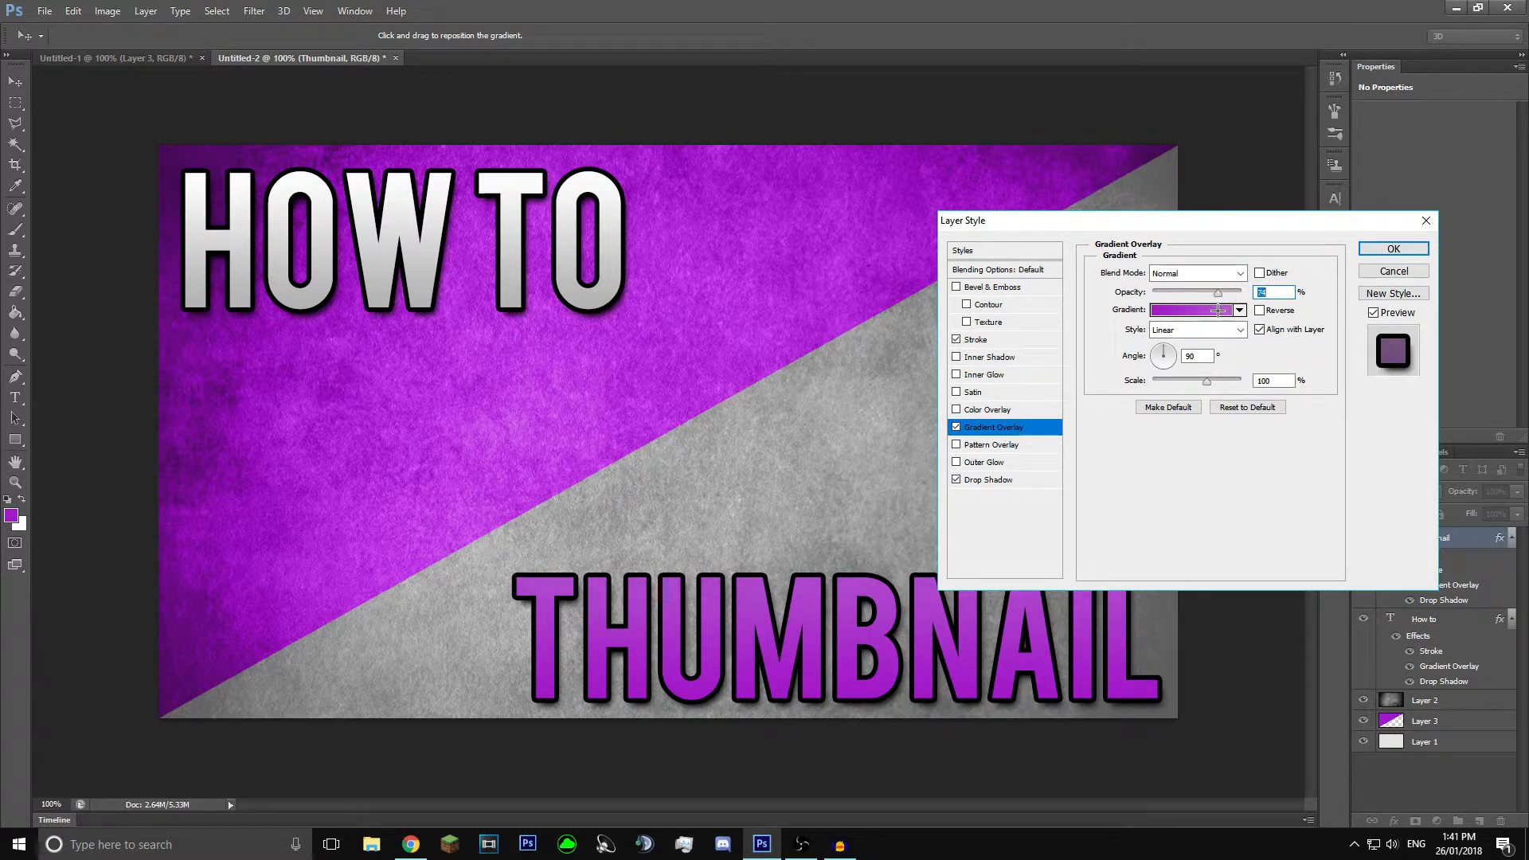
click(1394, 252)
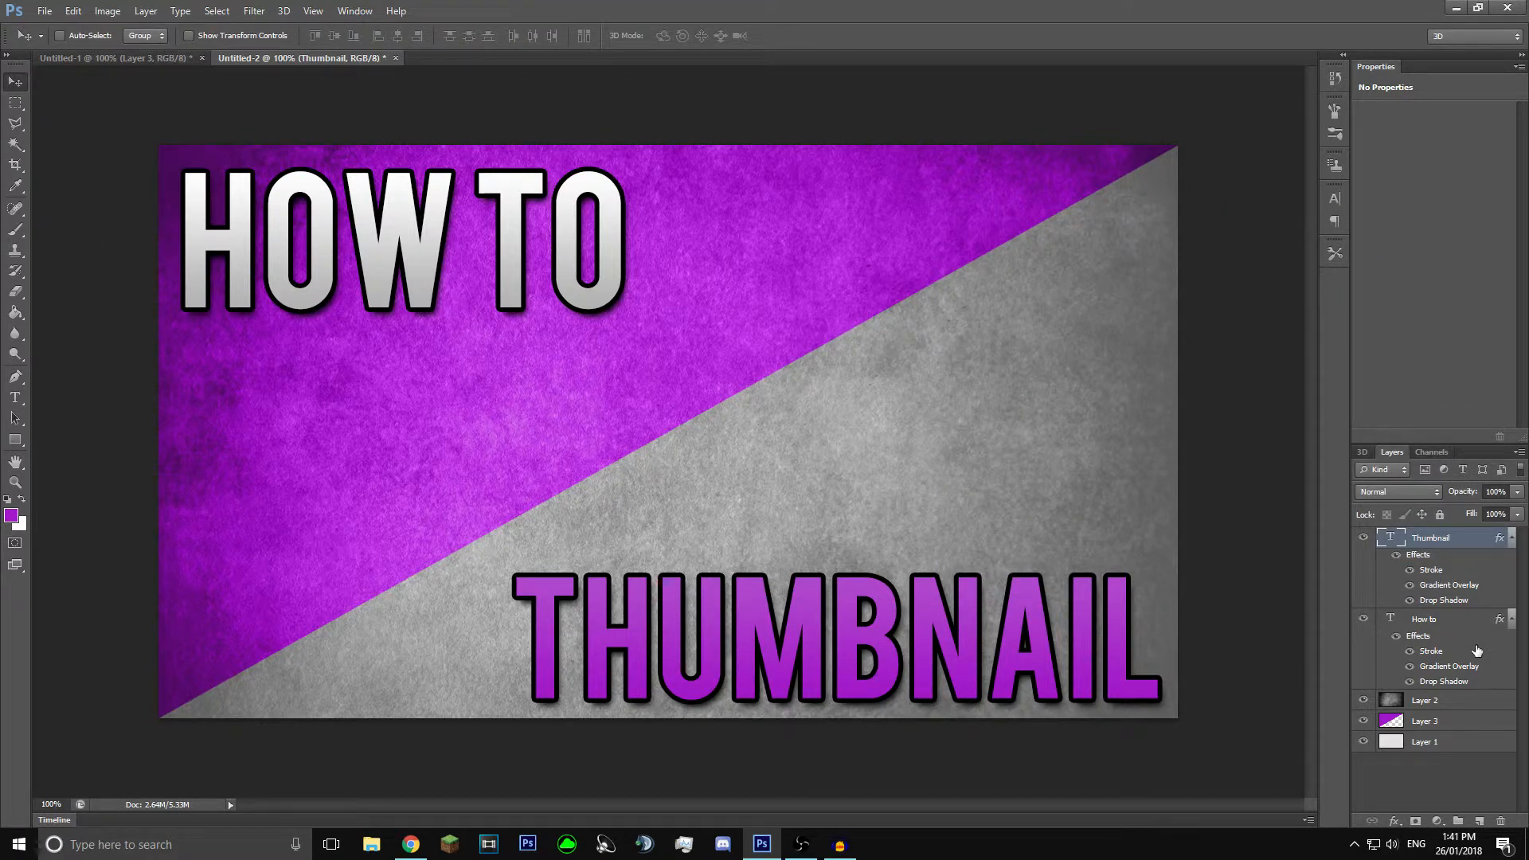
Step: Replace the "HOW TO" text with "MAKE A"
click(1445, 624)
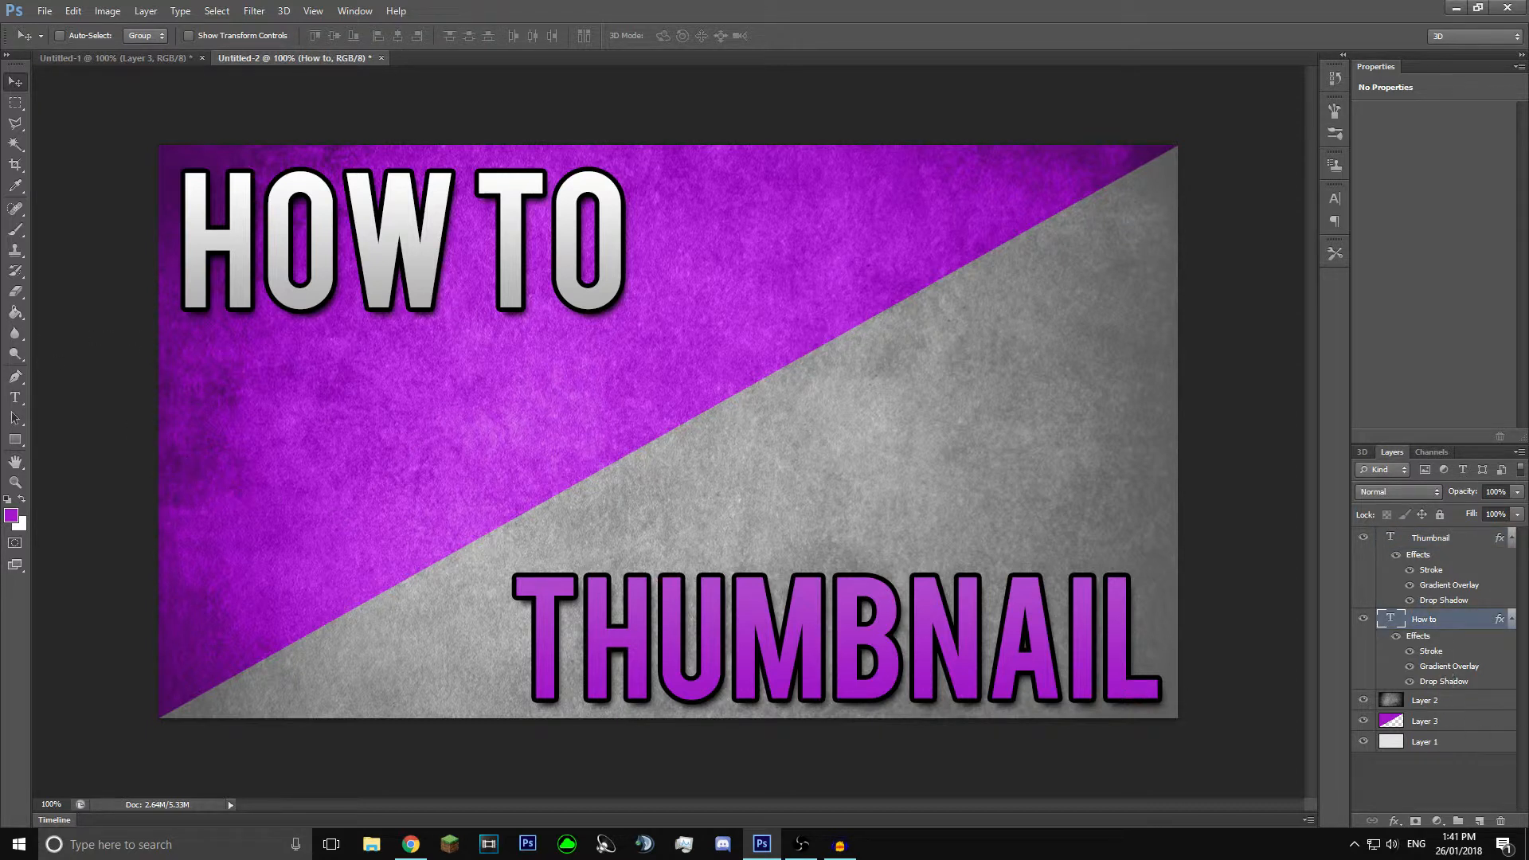
click(16, 397)
drag(622, 258, 152, 208)
text(MK)
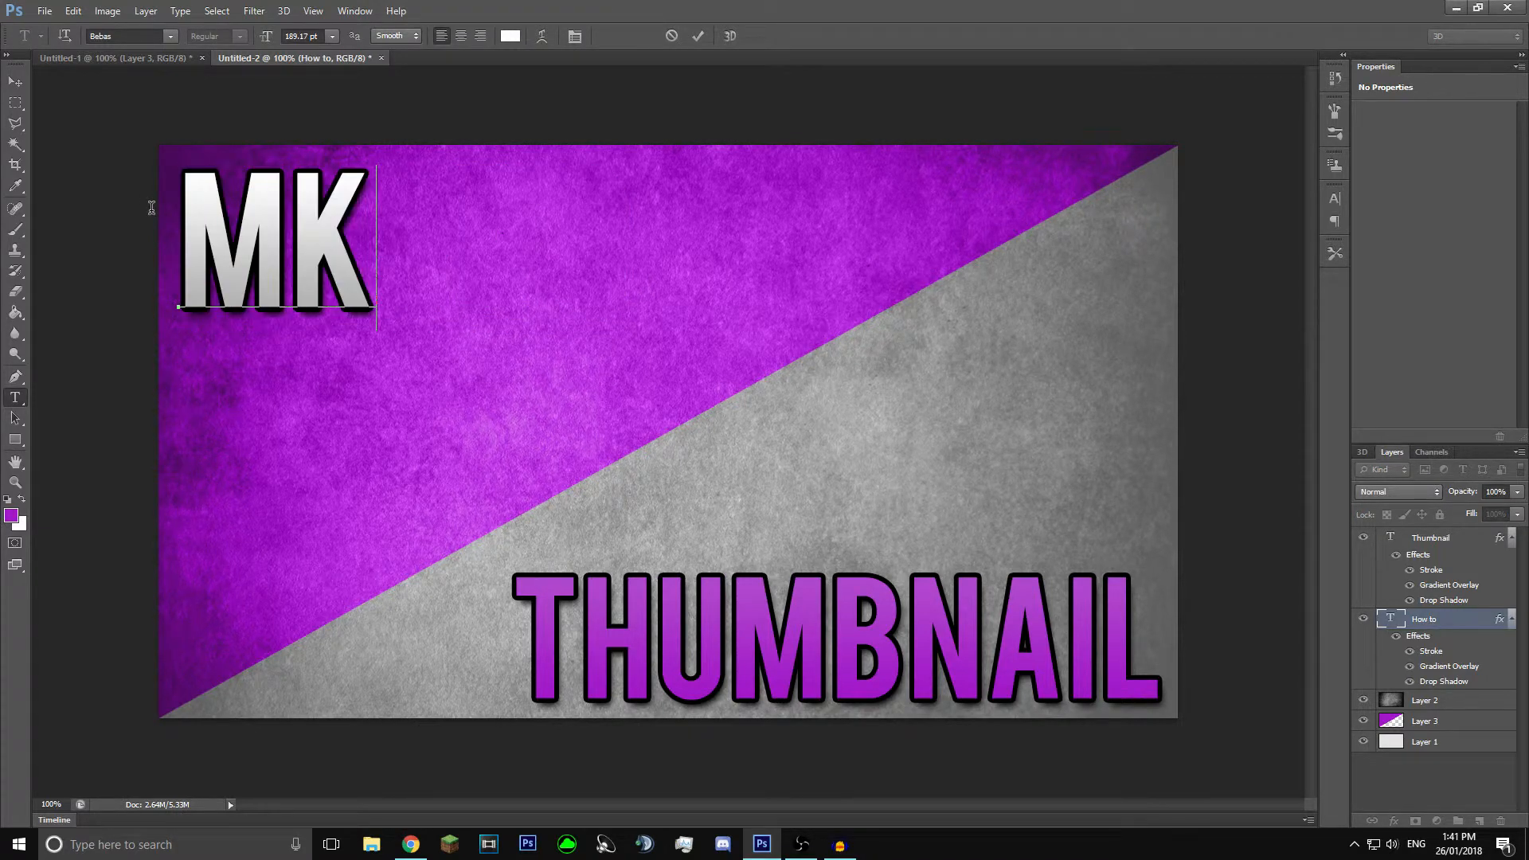
key(BackSpace)
text(AKE A)
click(698, 36)
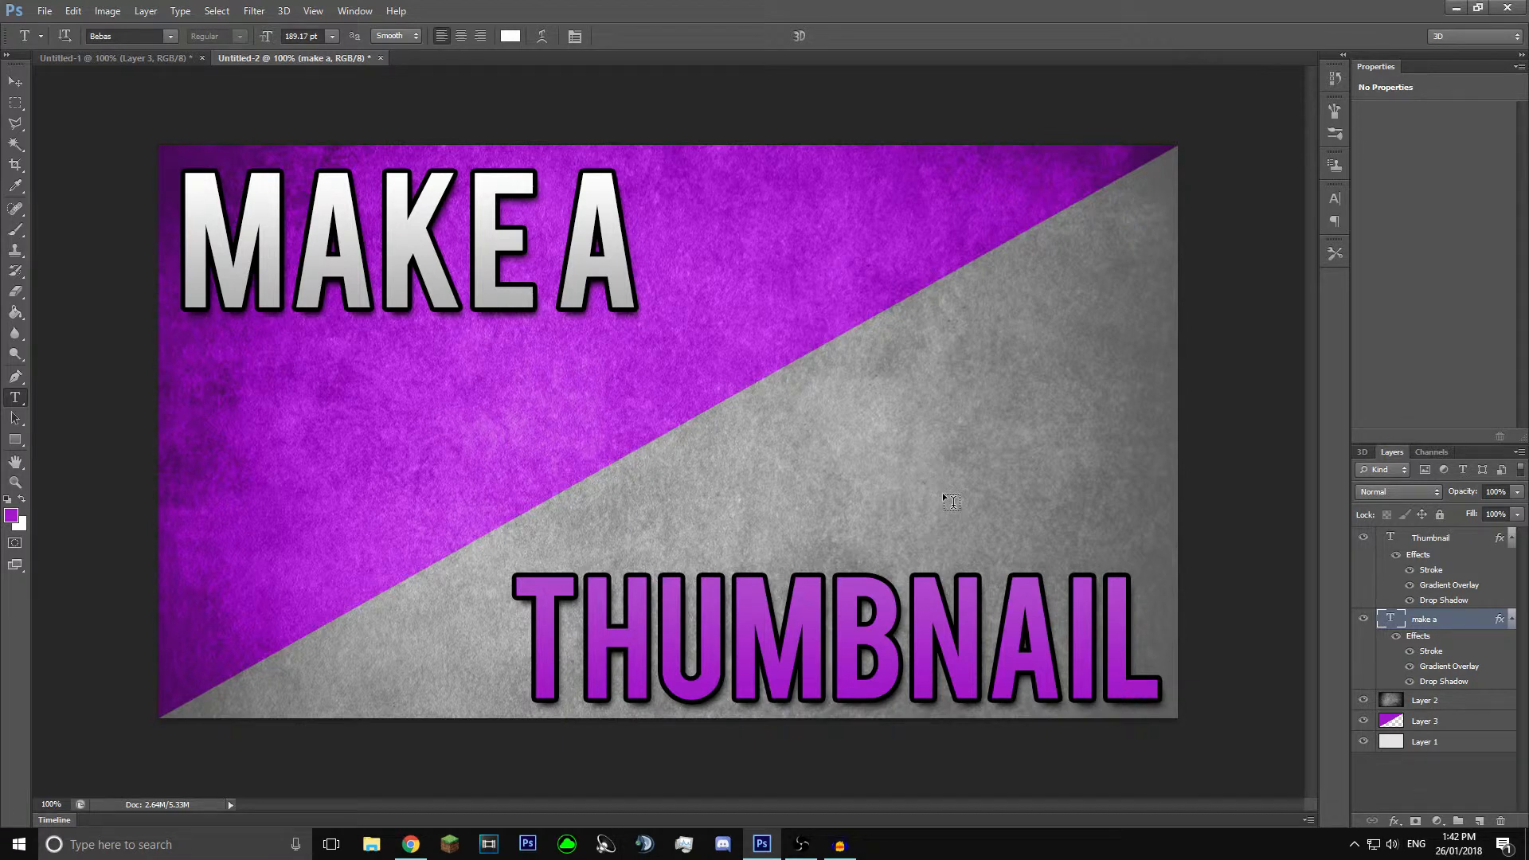
Step: Compare the new thumbnail with the earlier version in the Untitled-1 document, checking colors, text size and placement
click(104, 58)
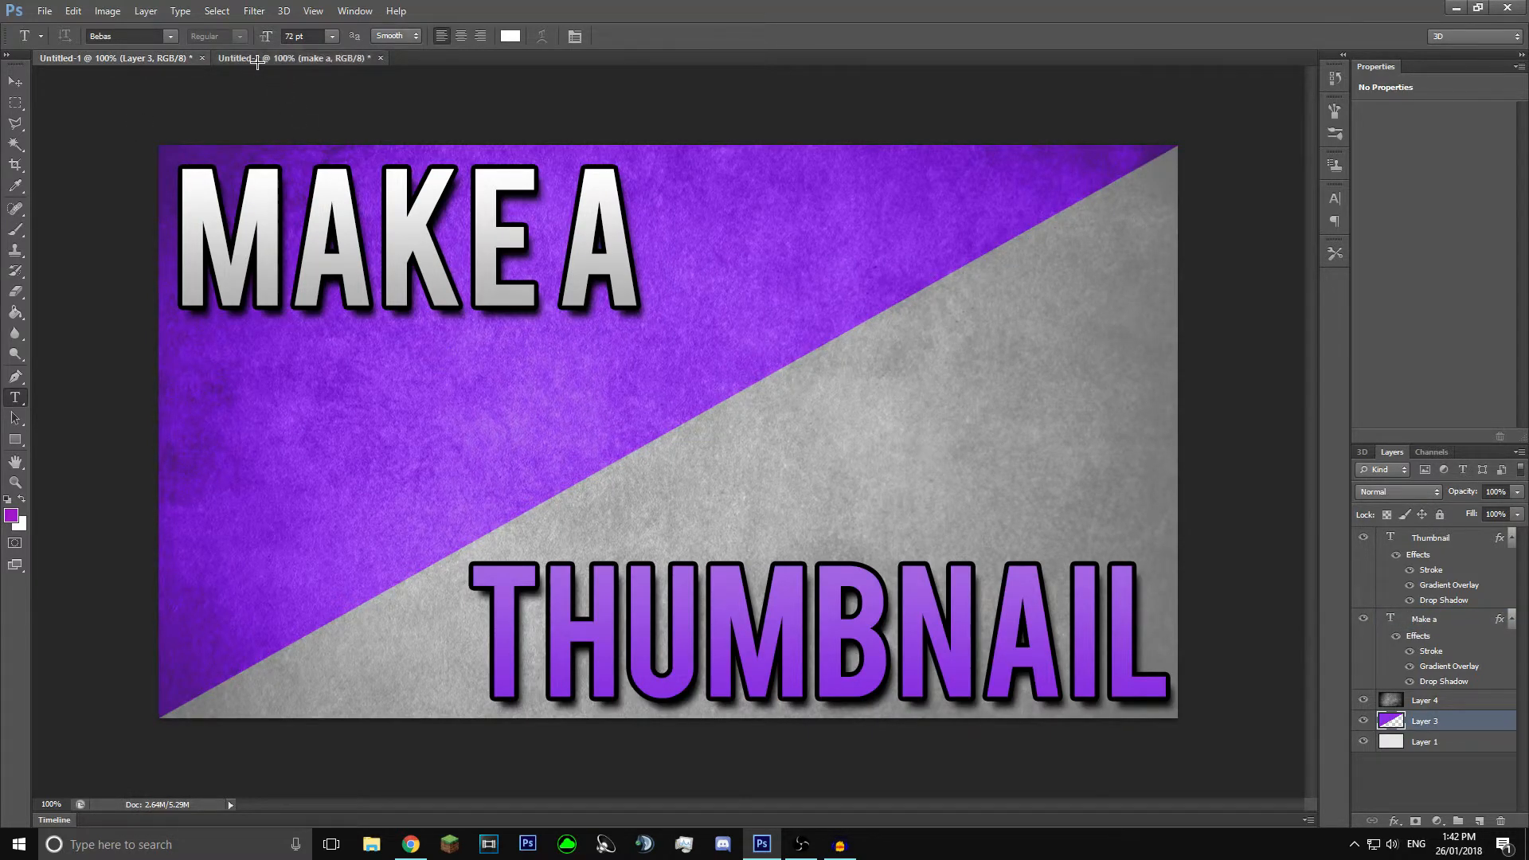
click(287, 58)
click(89, 56)
click(290, 58)
click(112, 58)
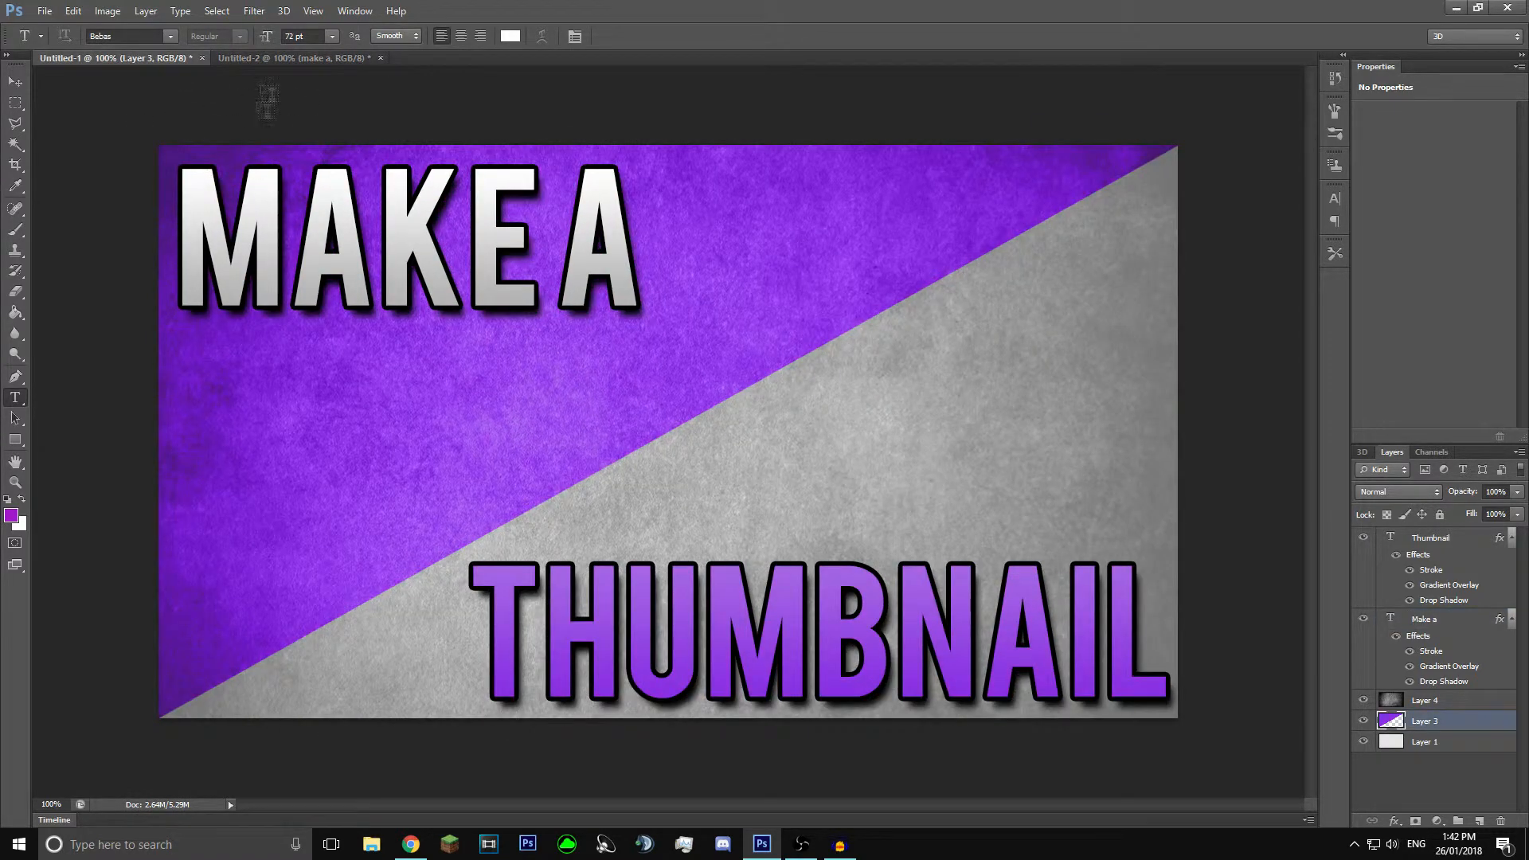
click(303, 57)
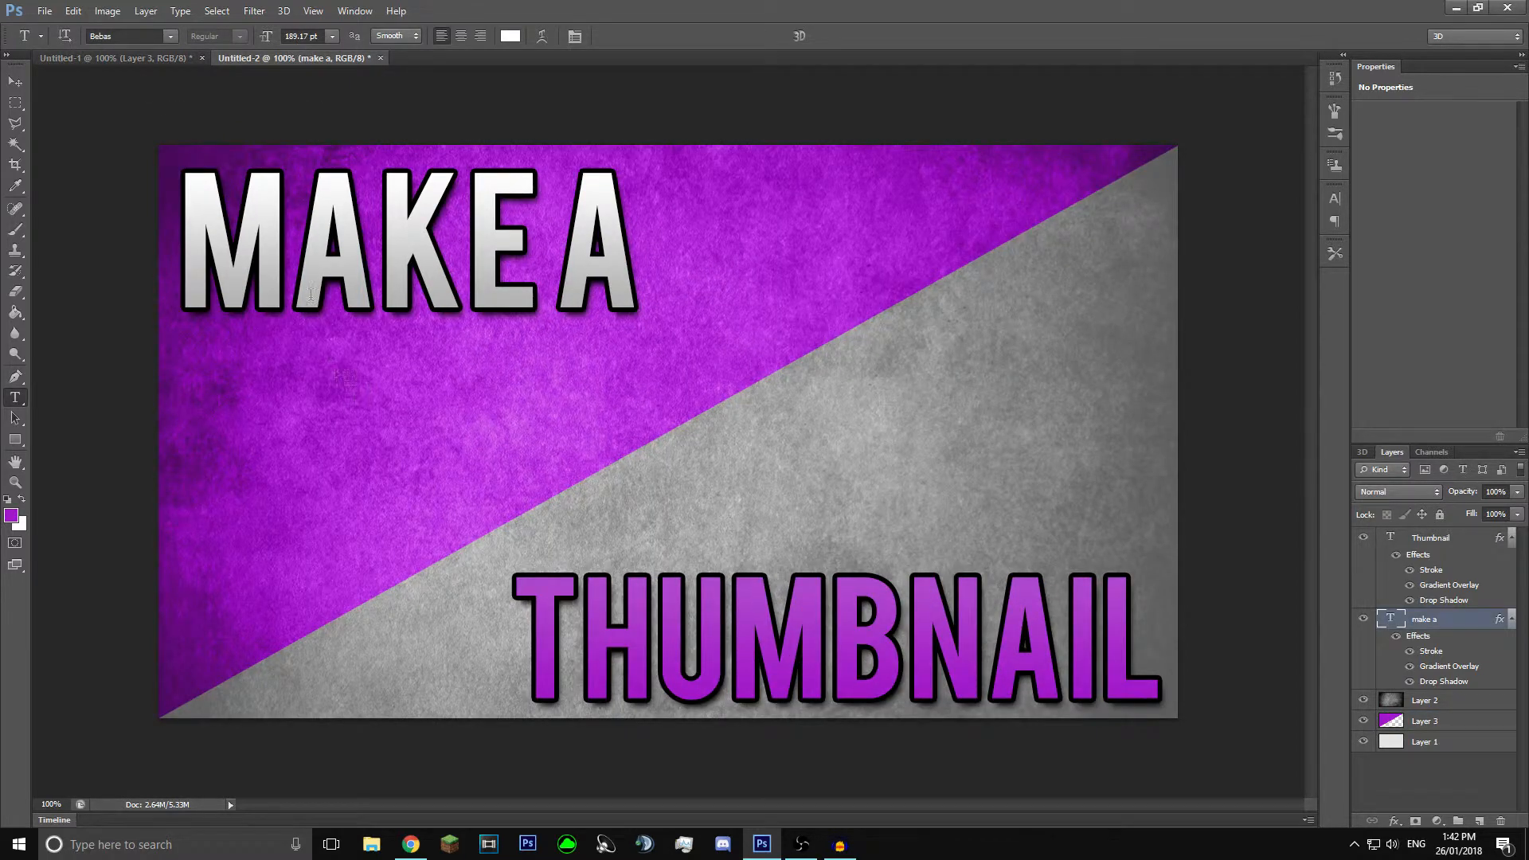
click(140, 56)
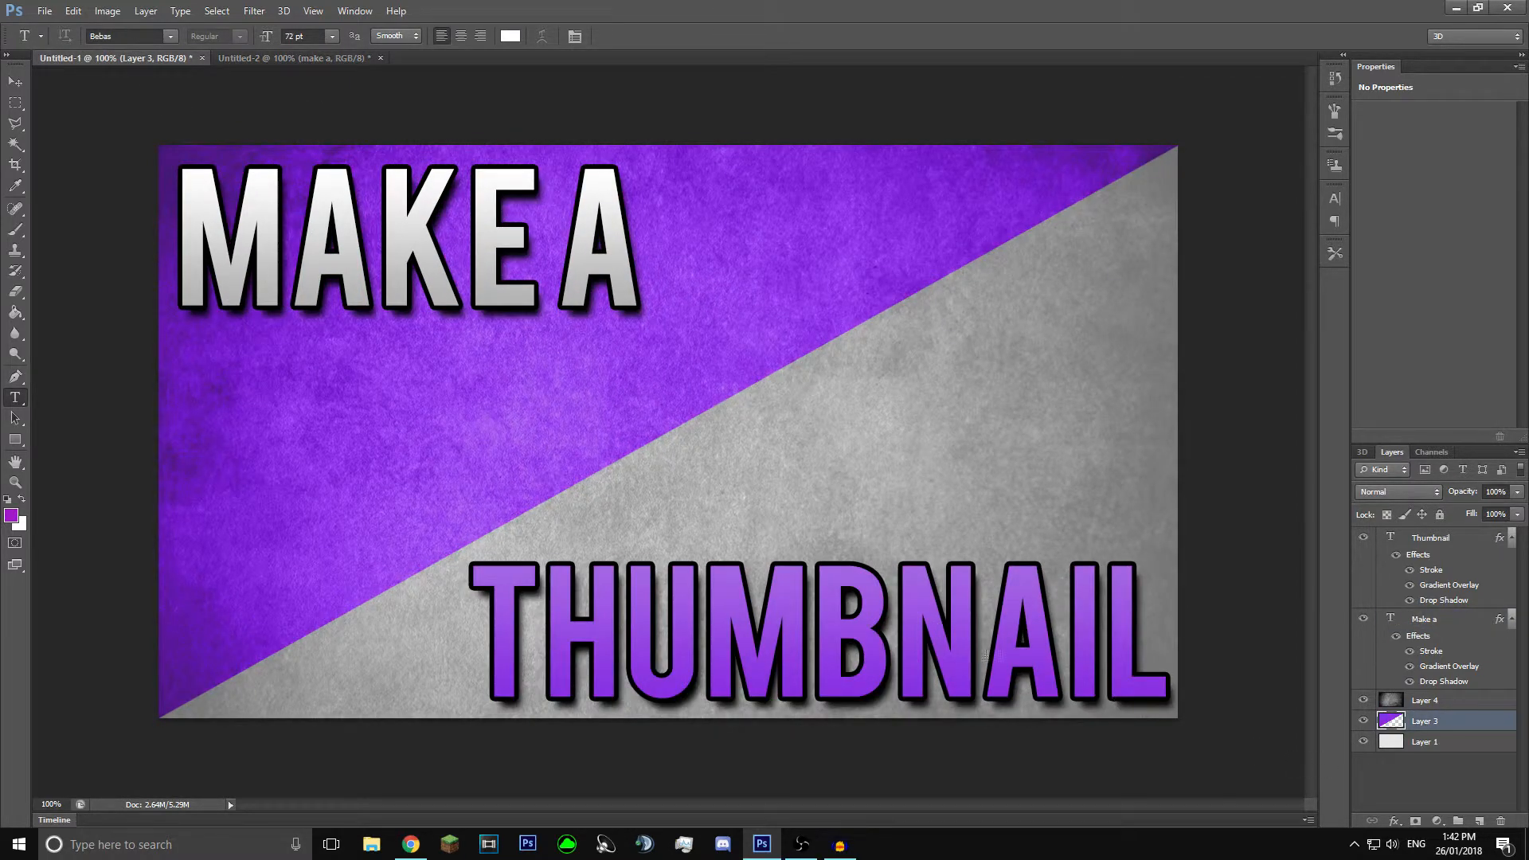
click(292, 58)
click(119, 59)
click(317, 60)
key(ctrl+Tab)
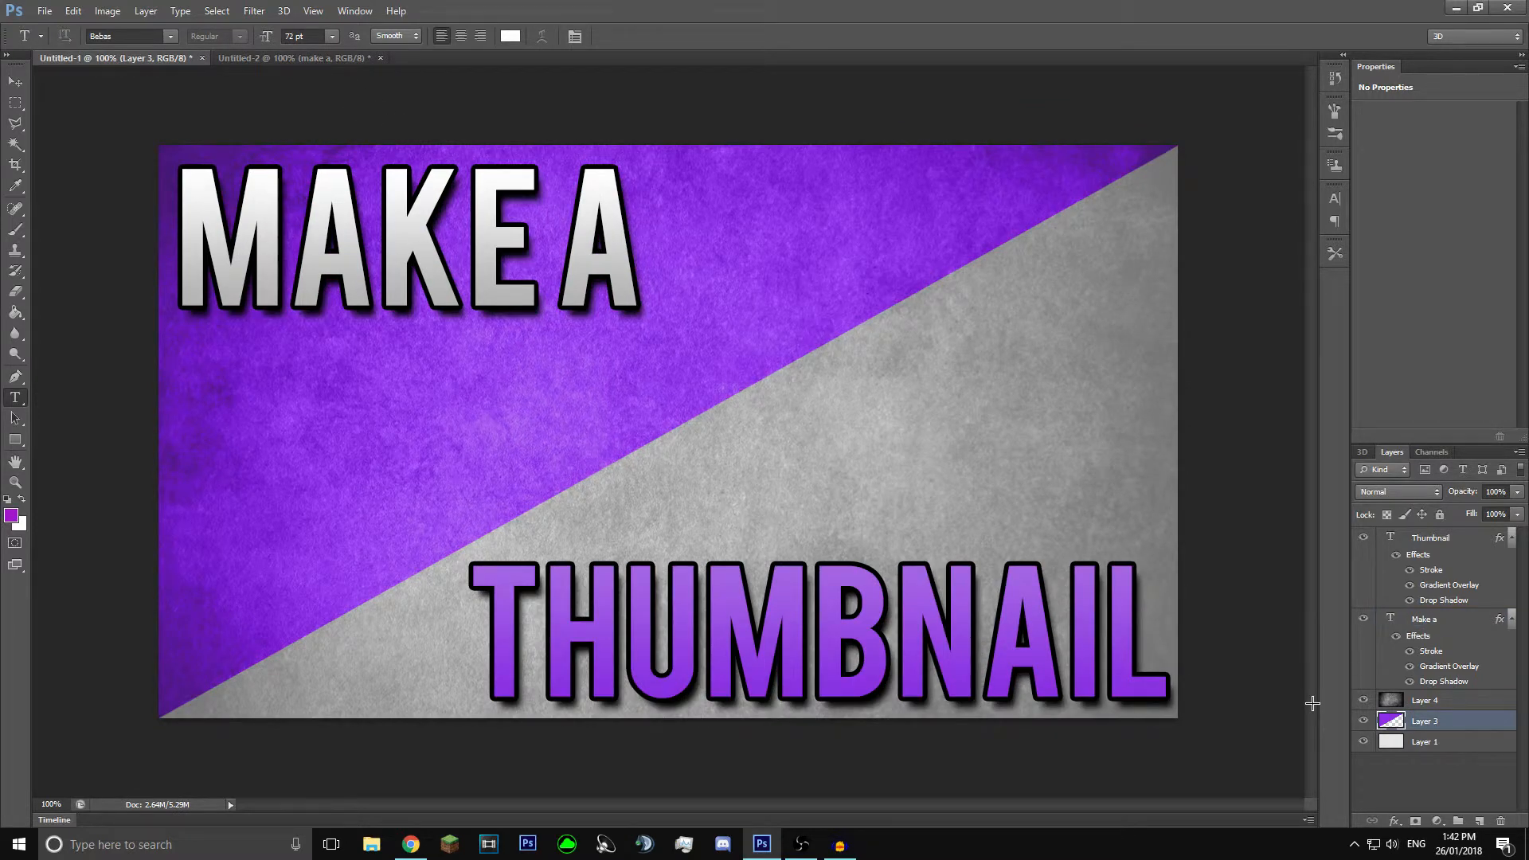